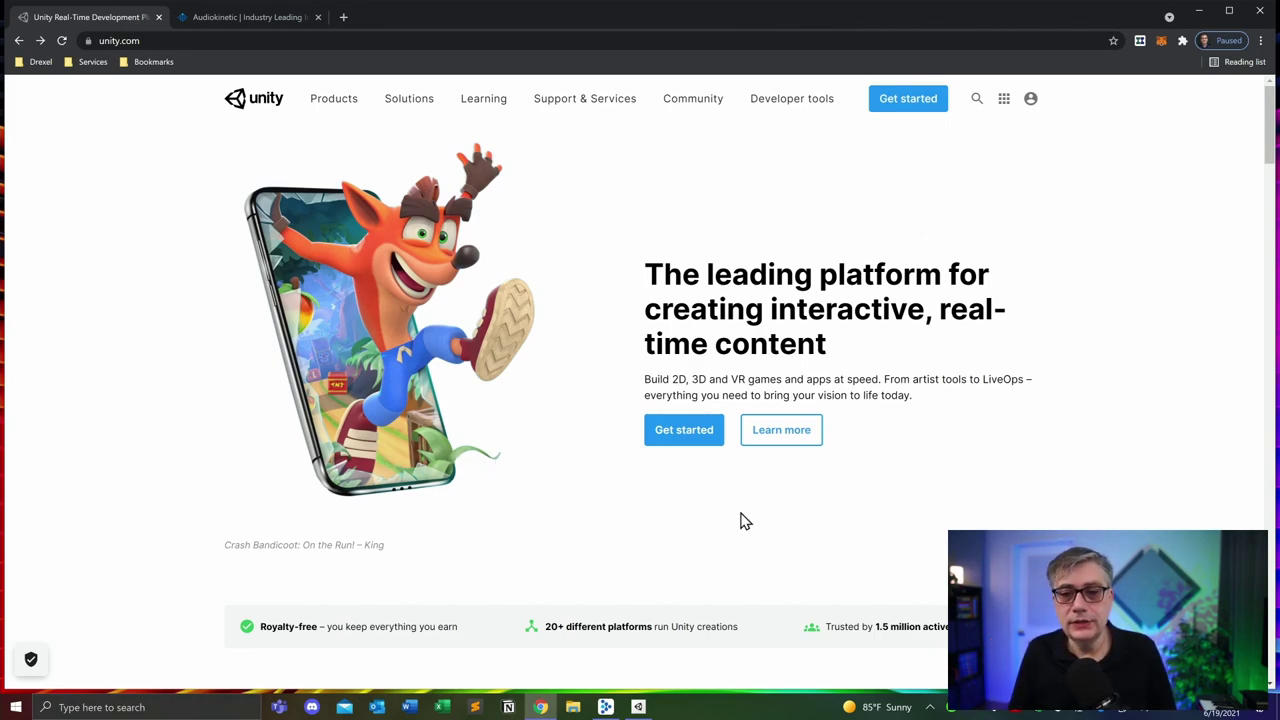
# Step: Open Unity's download page for the free Personal plan and the Wwise download page on the Audiokinetic site
pyautogui.click(698, 440)
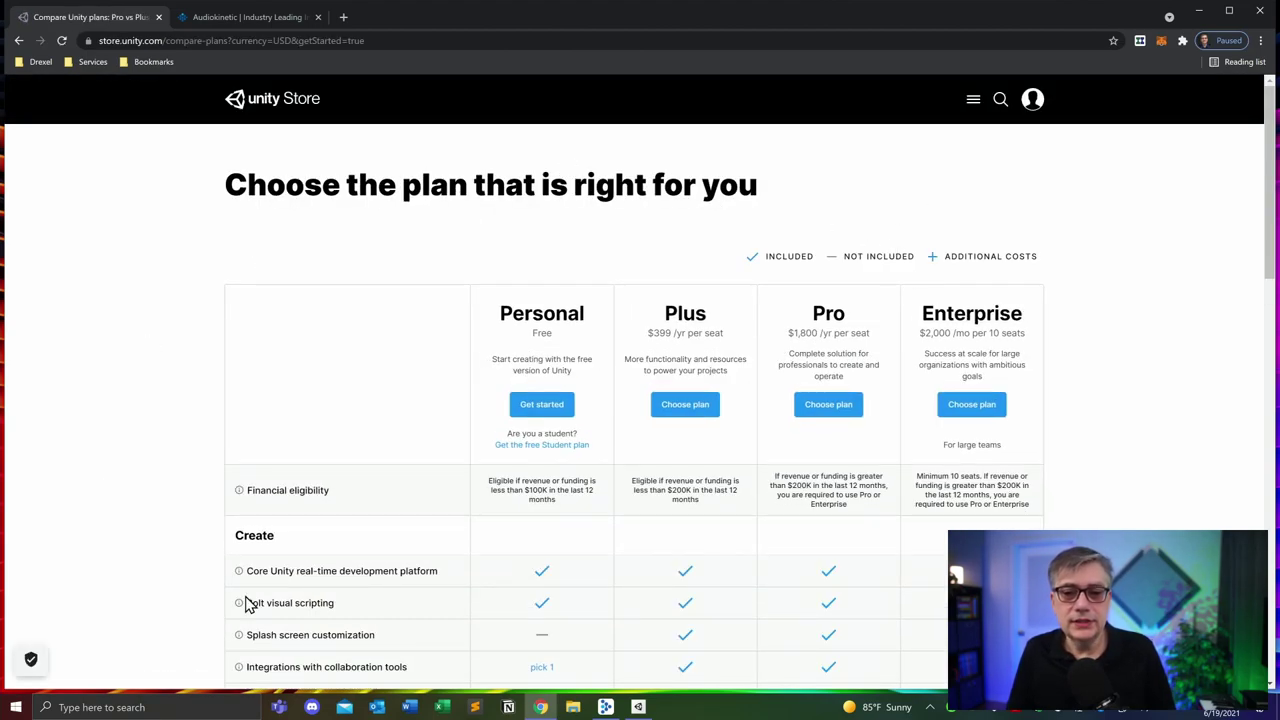
pyautogui.click(538, 407)
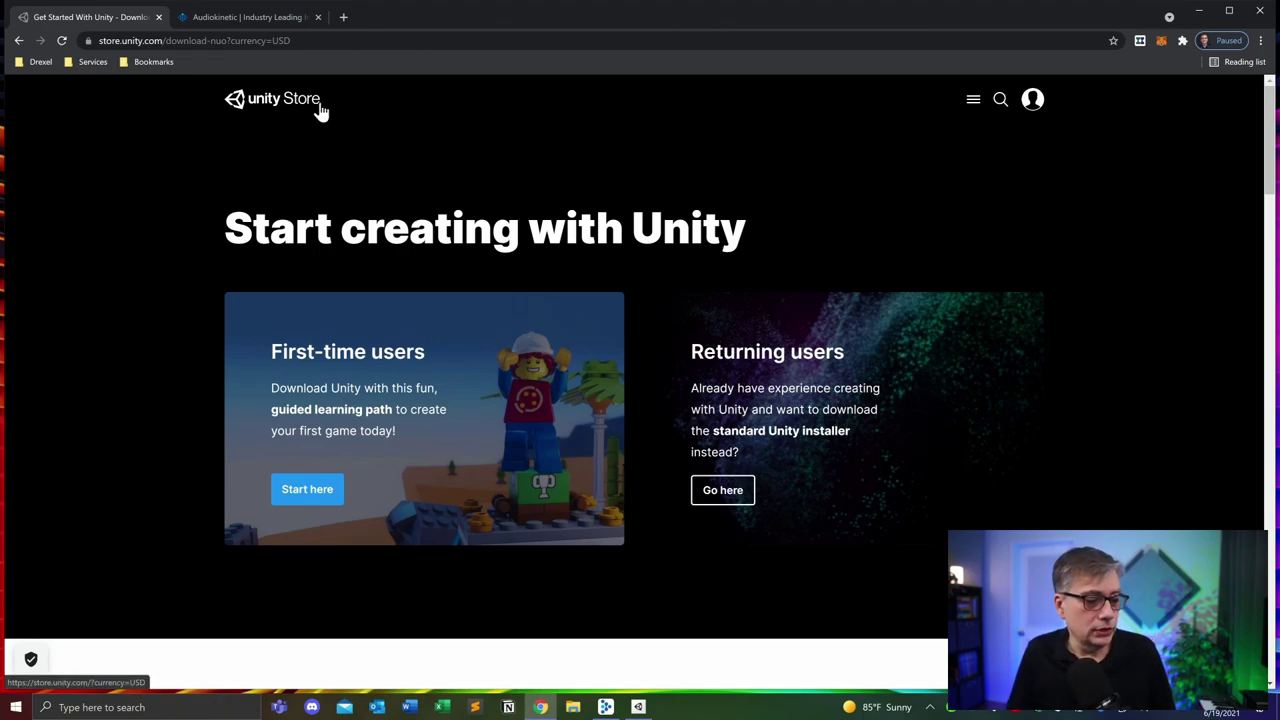
pyautogui.click(268, 16)
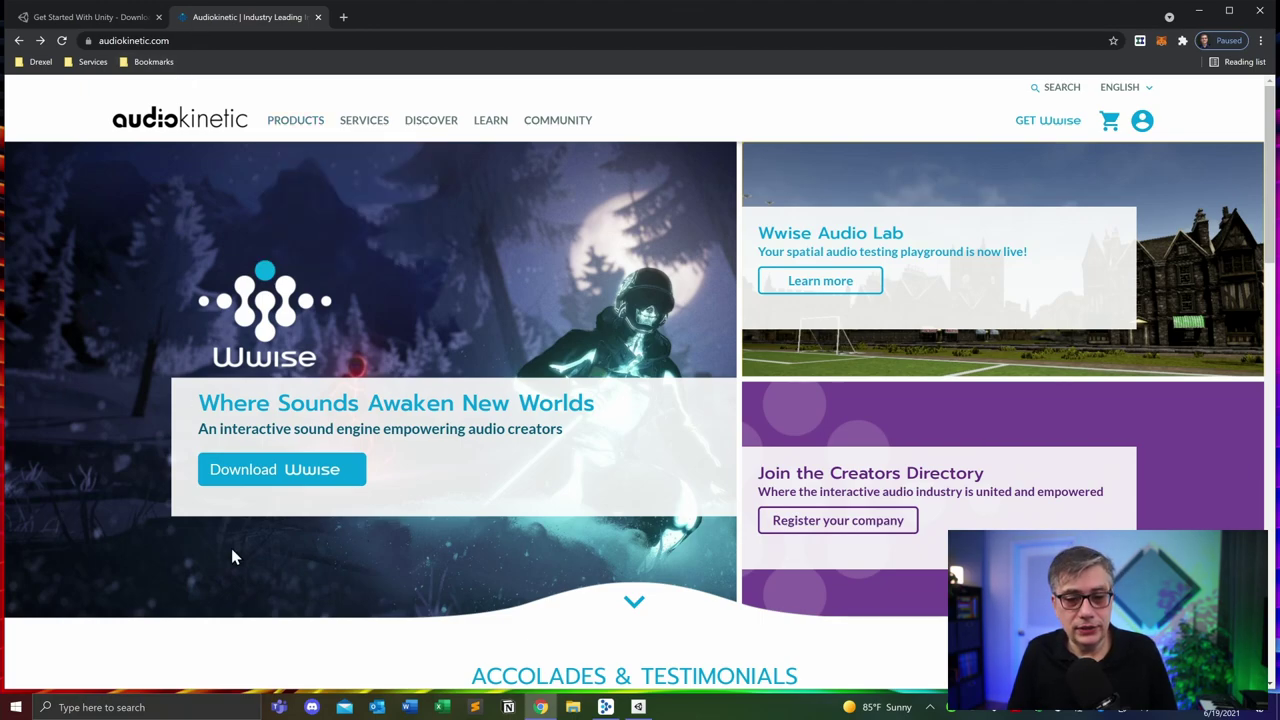
pyautogui.click(284, 480)
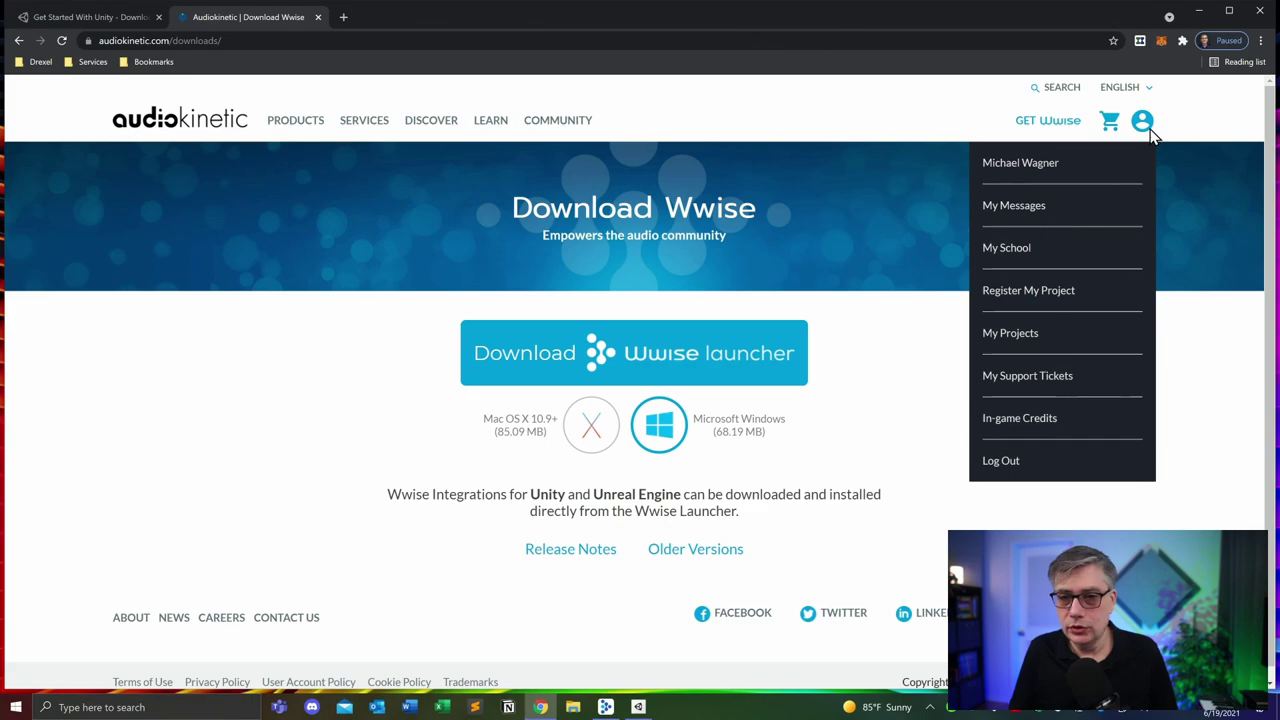
# Step: Minimize the browser, open Wwise Launcher and Unity Hub, and arrange their windows side by side
pyautogui.click(1199, 12)
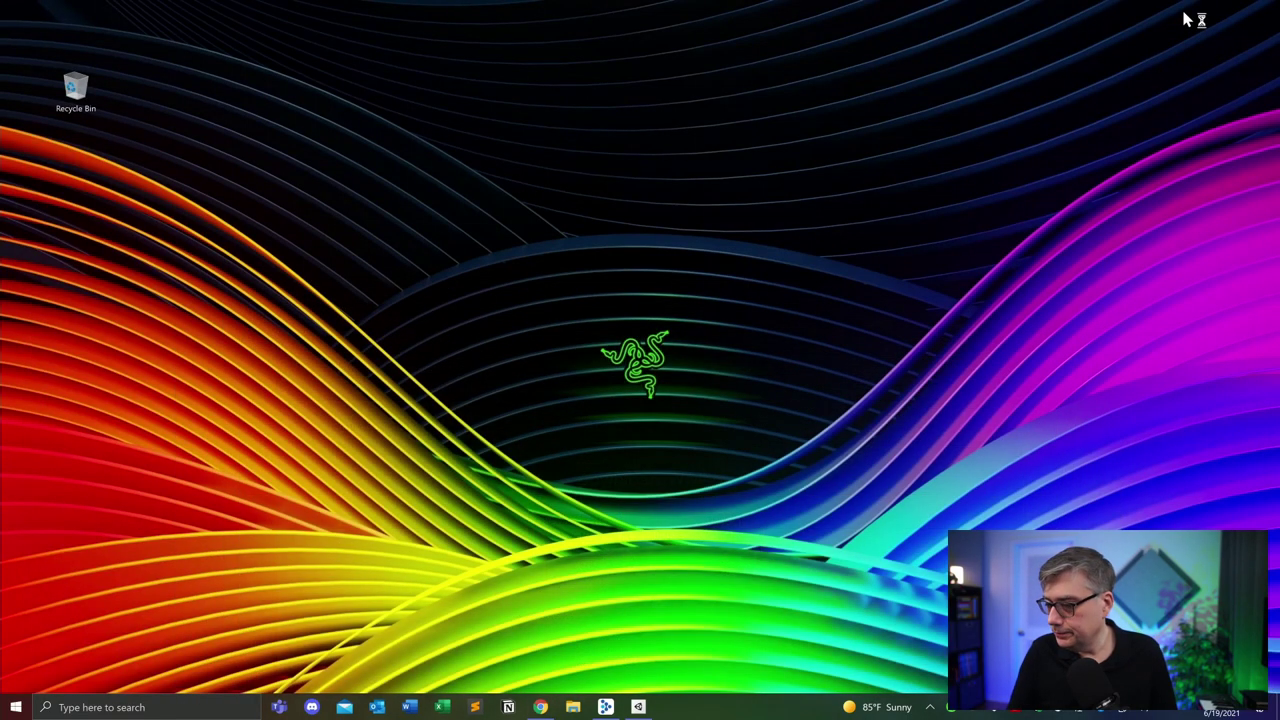
pyautogui.click(605, 707)
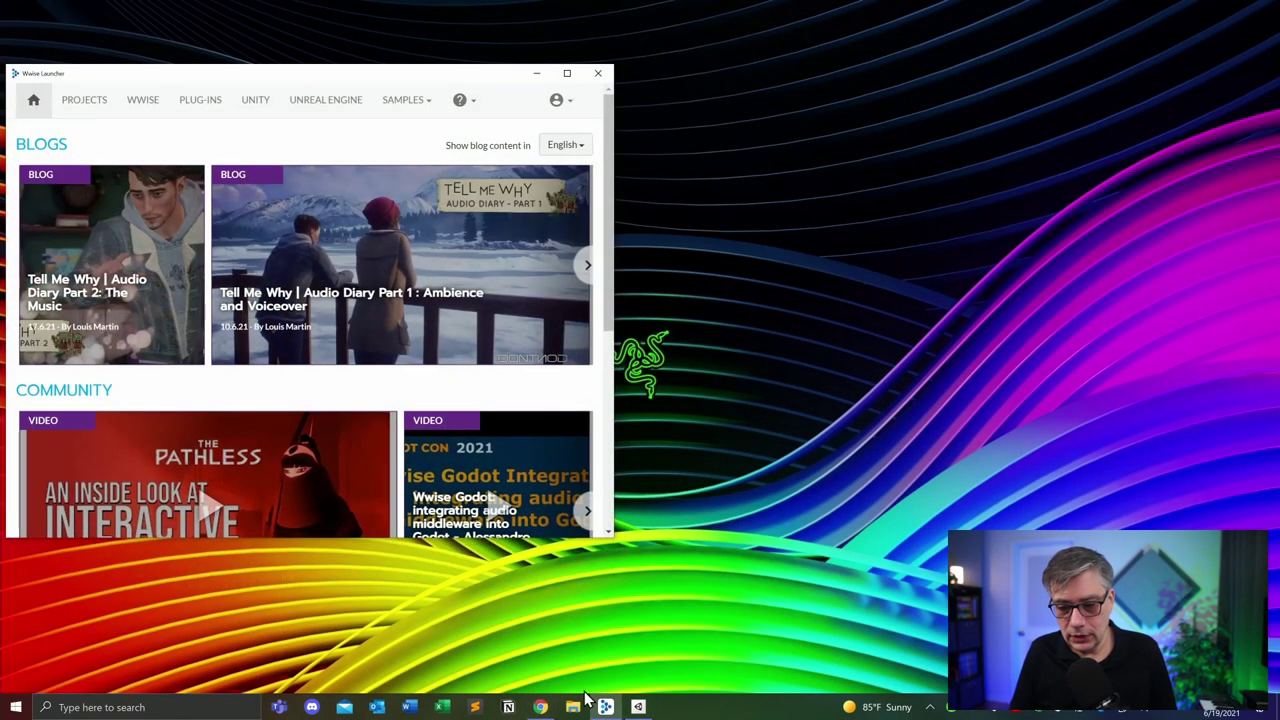
pyautogui.click(643, 705)
pyautogui.moveTo(283, 77); pyautogui.dragTo(296, 44)
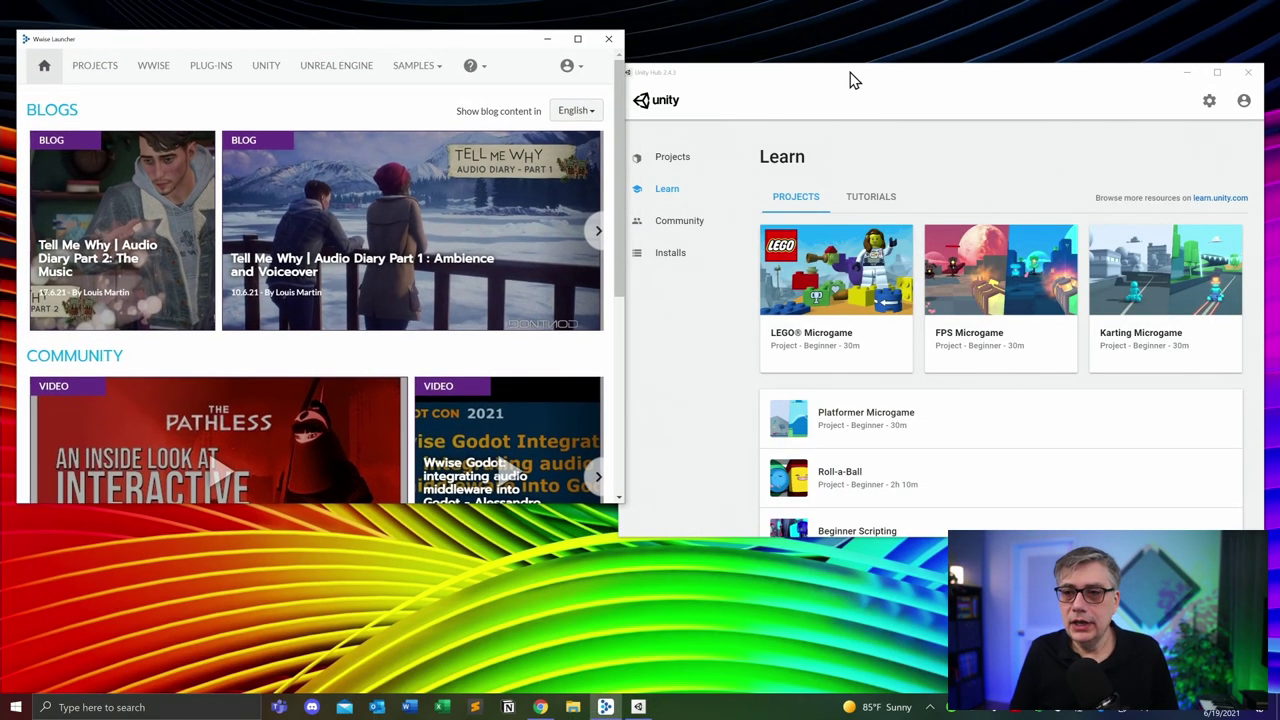
pyautogui.moveTo(849, 77); pyautogui.dragTo(868, 55)
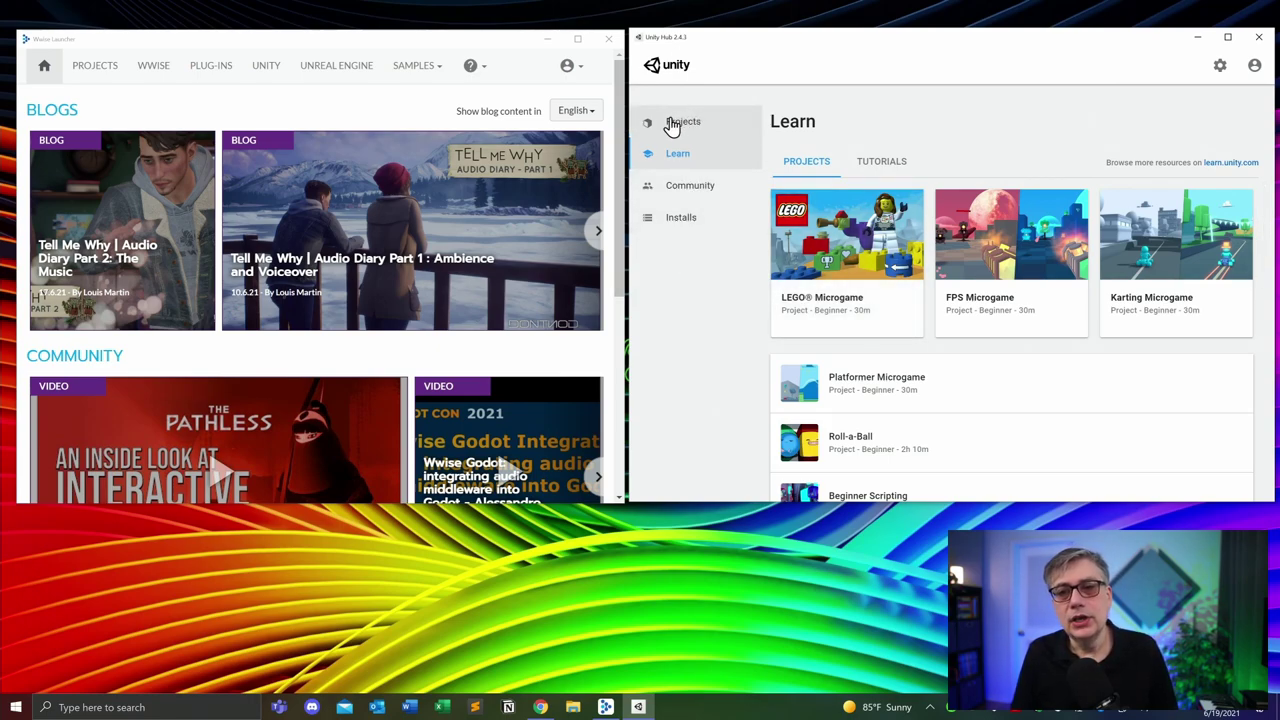
# Step: Show the installed Unity versions in Unity Hub and the Wwise version installation page in Wwise Launcher
pyautogui.click(674, 226)
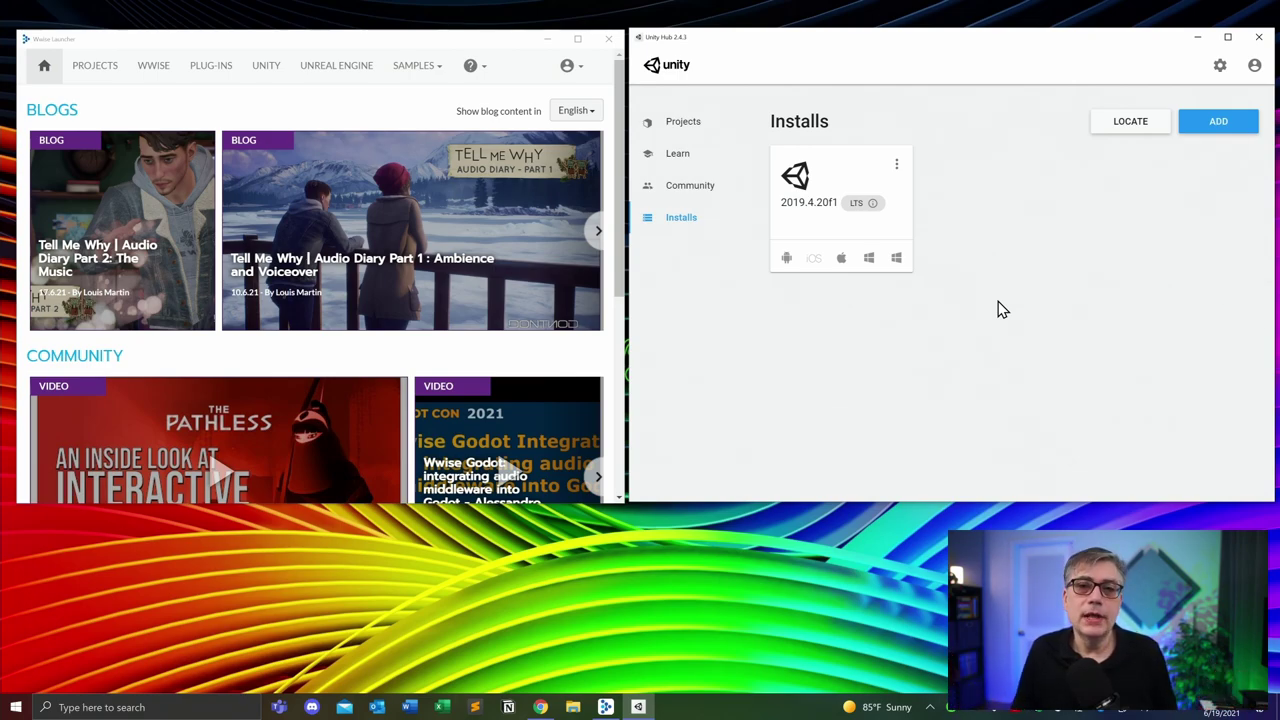
pyautogui.click(290, 45)
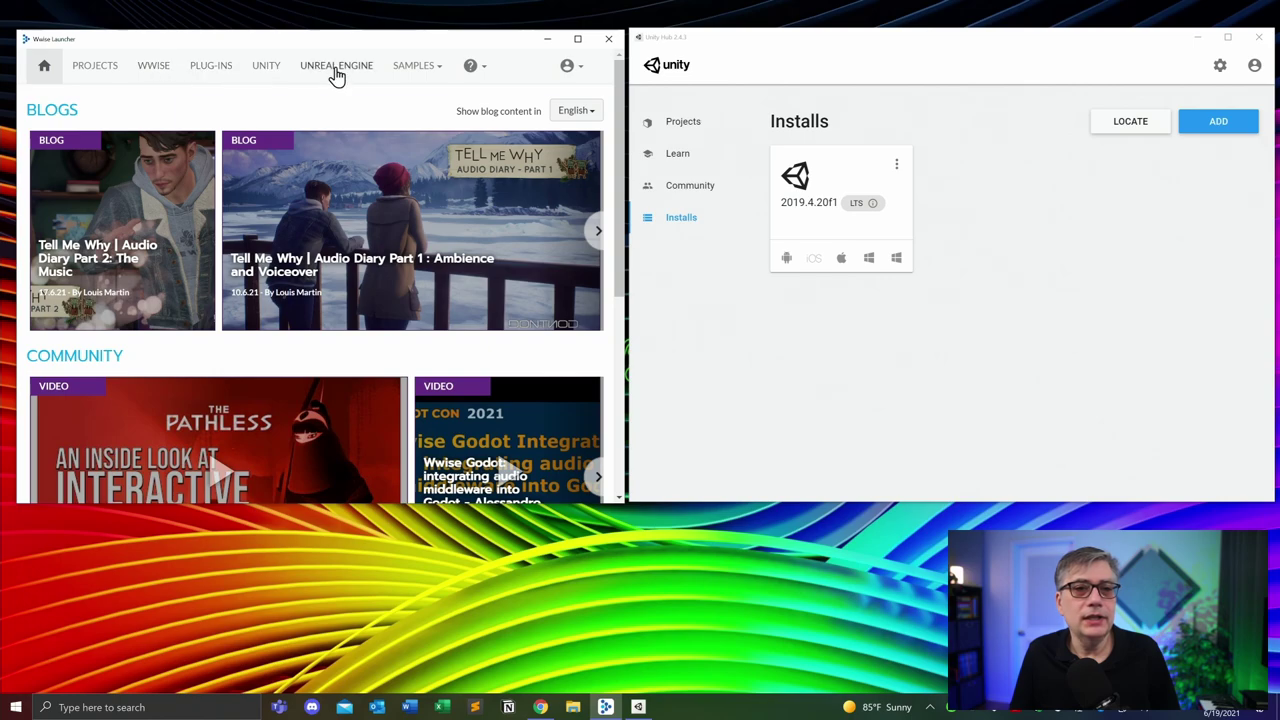
pyautogui.click(154, 70)
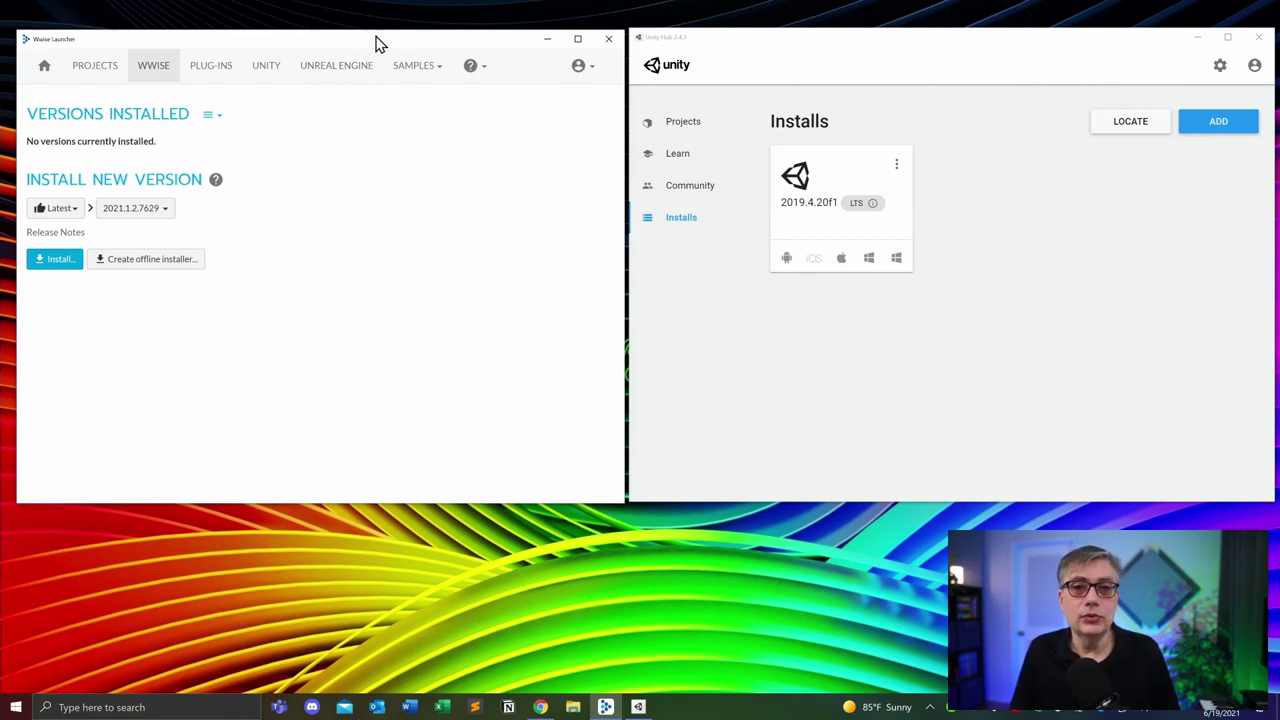
pyautogui.moveTo(377, 43); pyautogui.dragTo(374, 42)
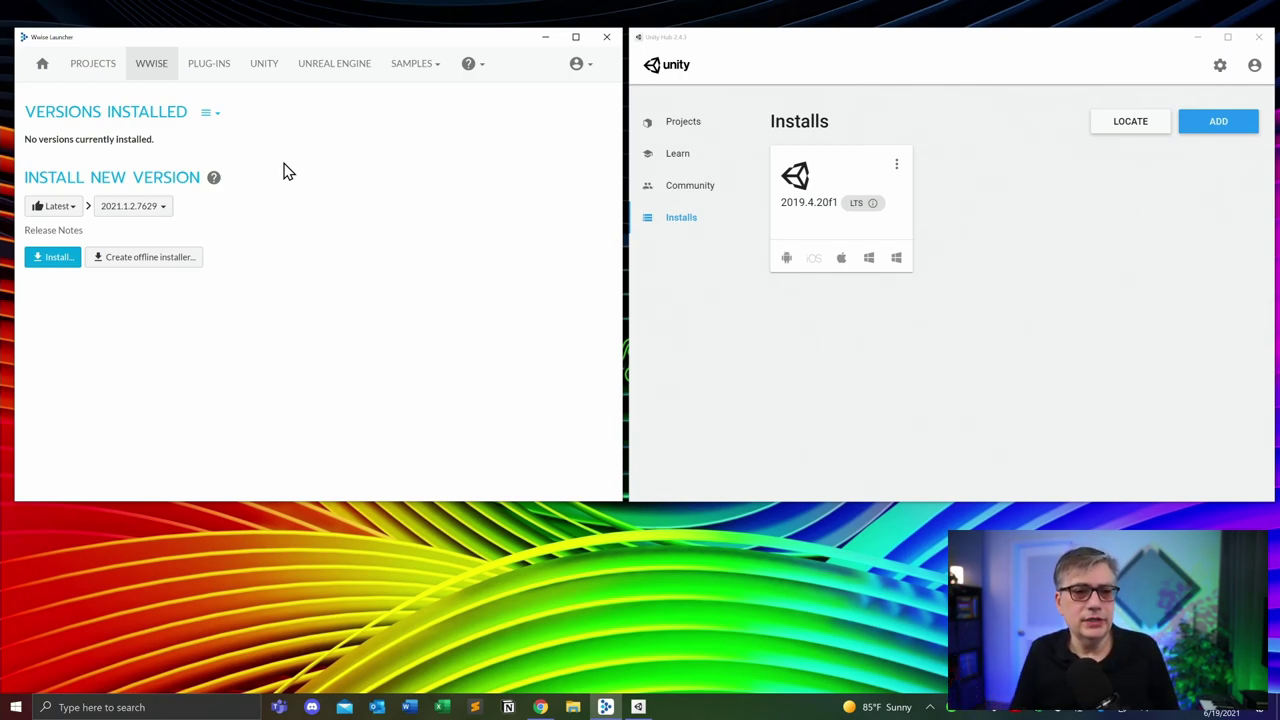
# Step: Open the release notes for Wwise 2021.1.2.7629 and go to the Wwise Unity Integration release notes
pyautogui.click(60, 233)
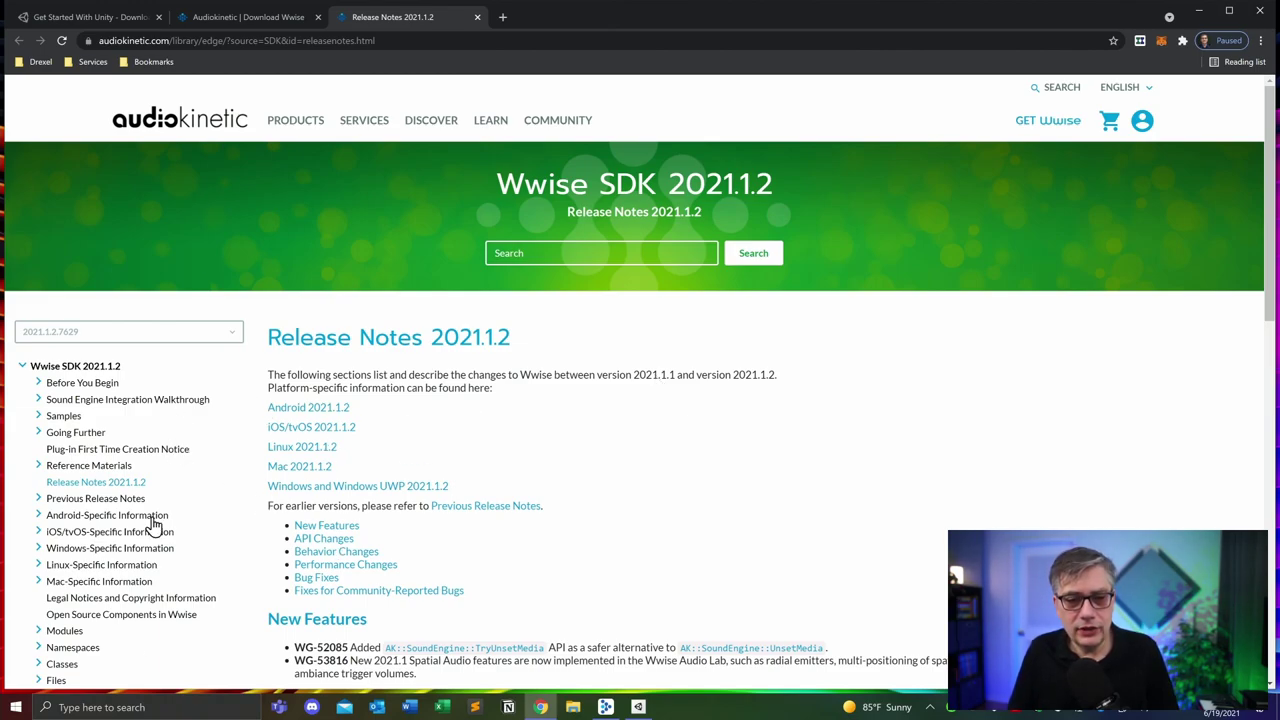
pyautogui.scroll(-4, 218, 474)
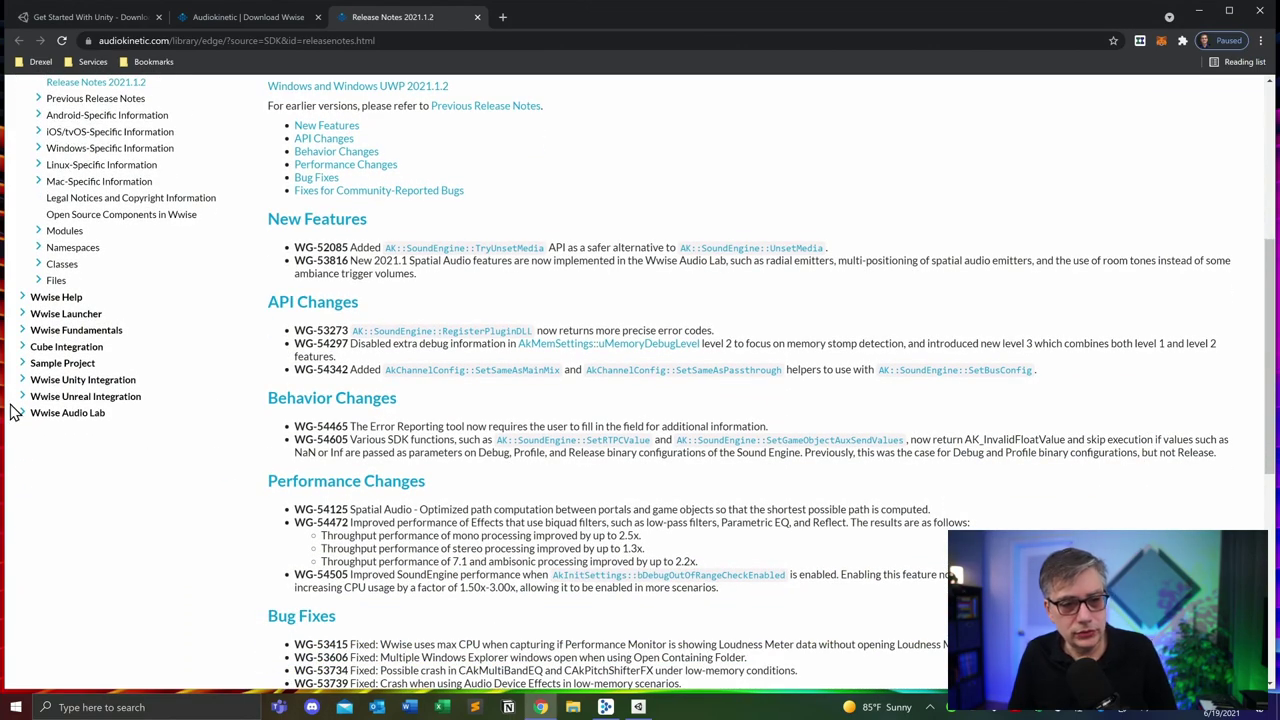
pyautogui.click(23, 380)
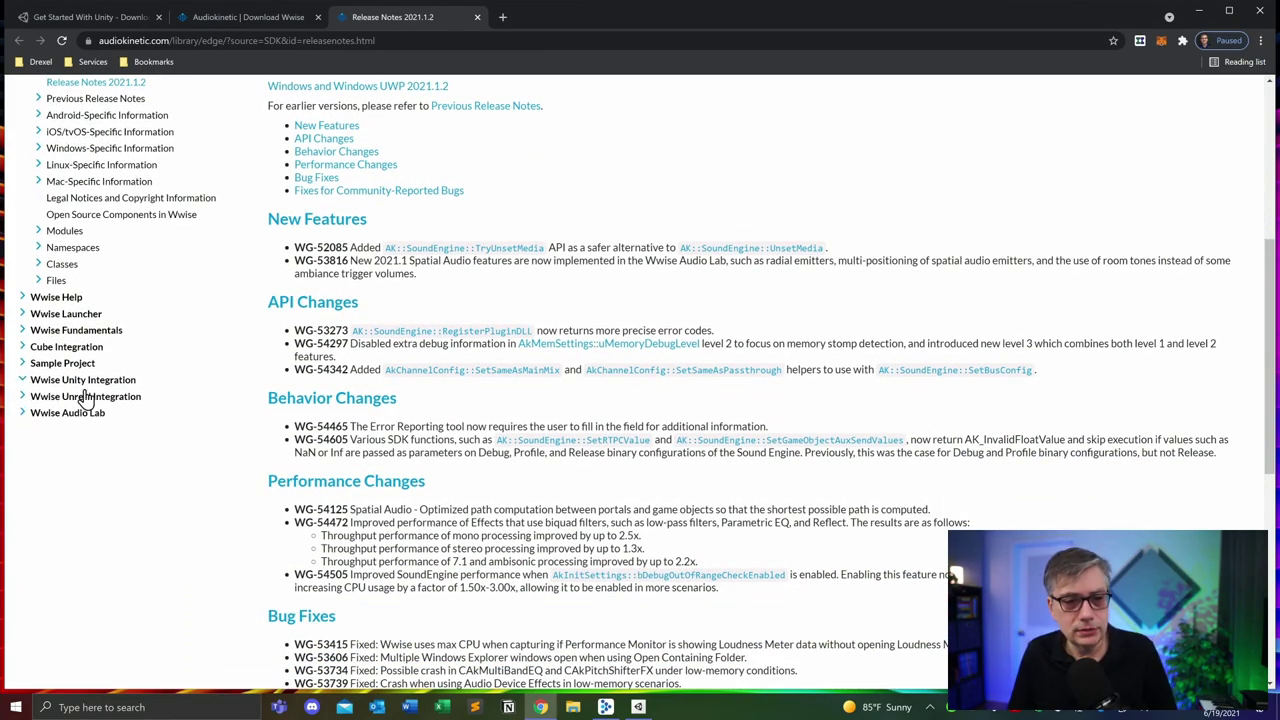
pyautogui.click(166, 405)
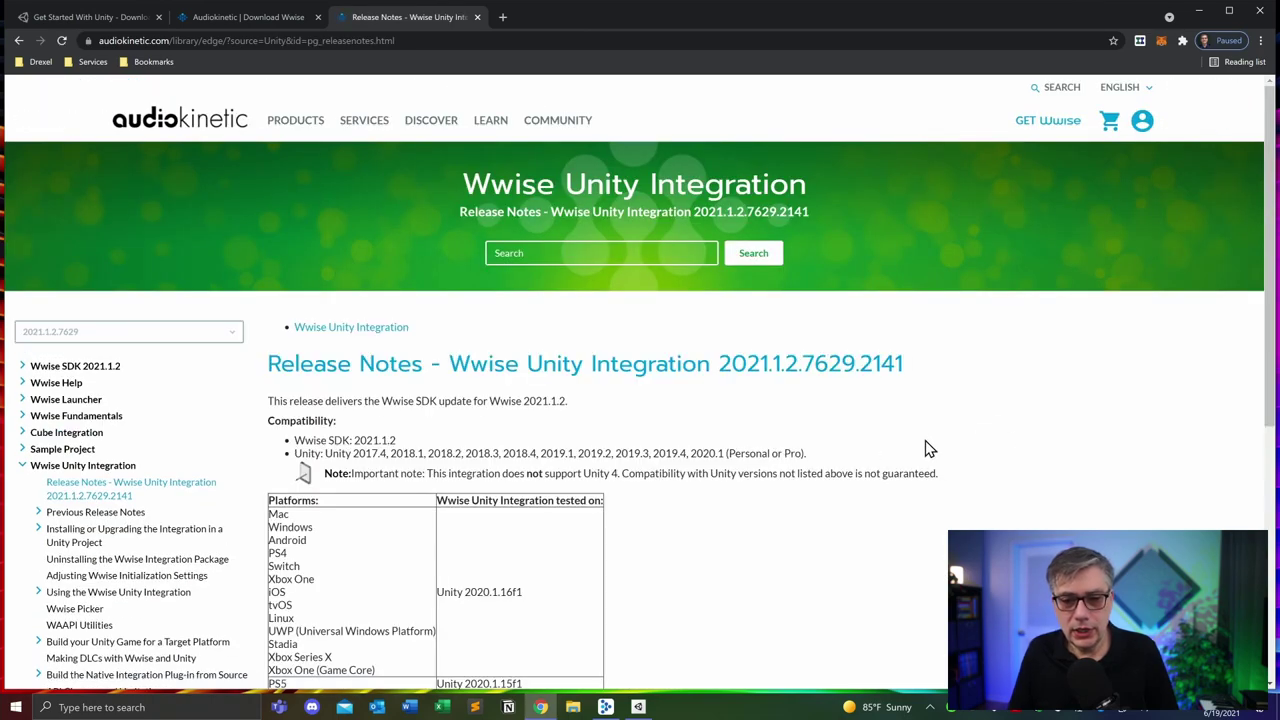
# Step: Check which Unity versions the Wwise Unity Integration supports and which ones it was tested on per platform
pyautogui.scroll(-3, 925, 441)
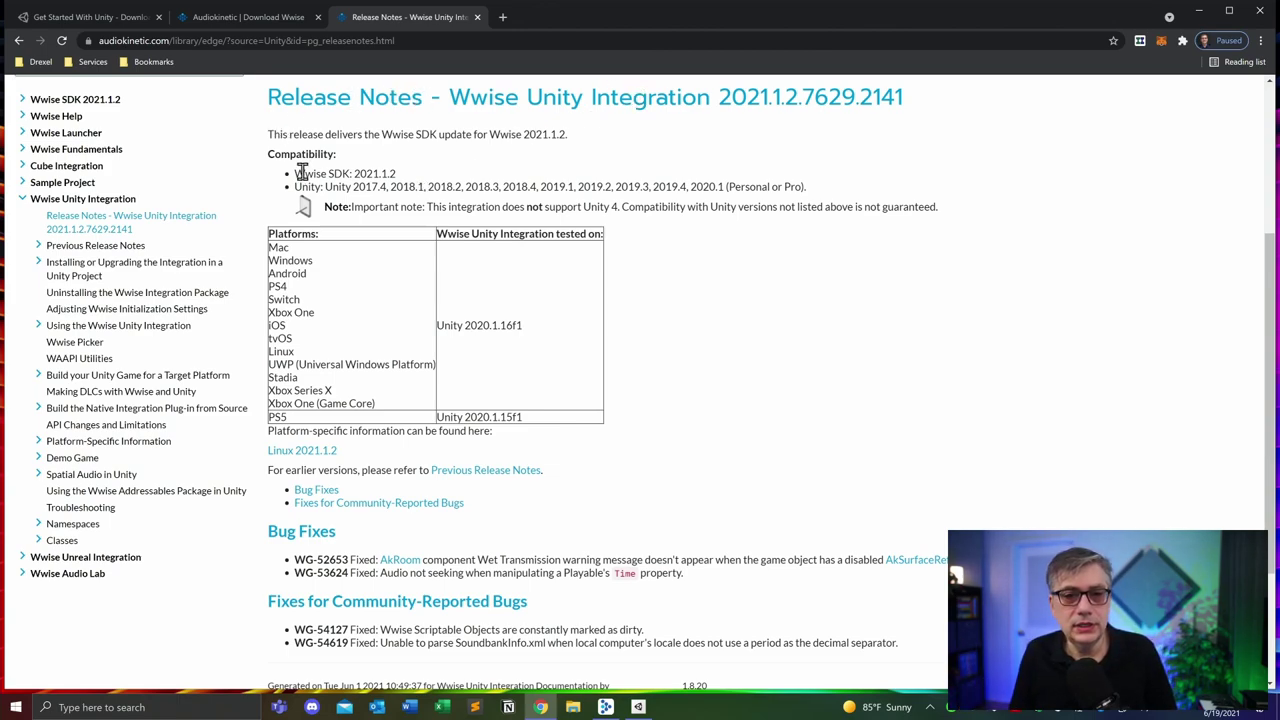
pyautogui.moveTo(691, 186); pyautogui.dragTo(724, 186)
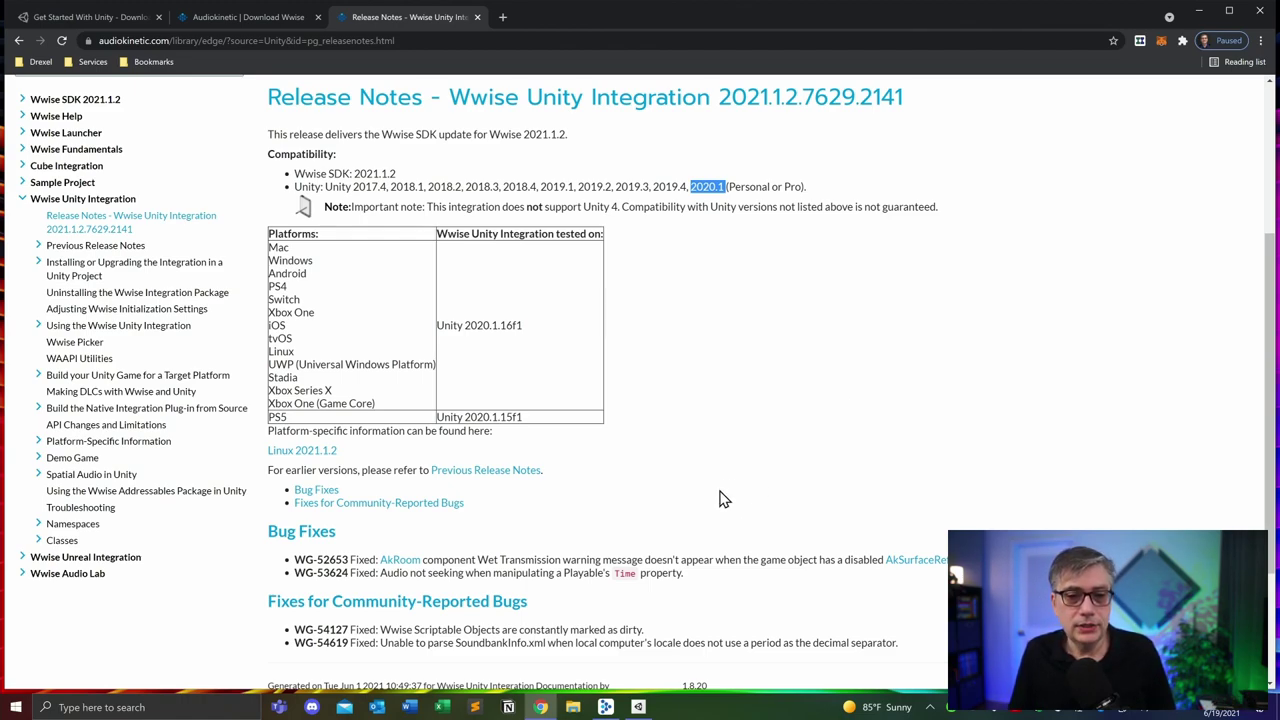
pyautogui.moveTo(520, 325); pyautogui.dragTo(438, 328)
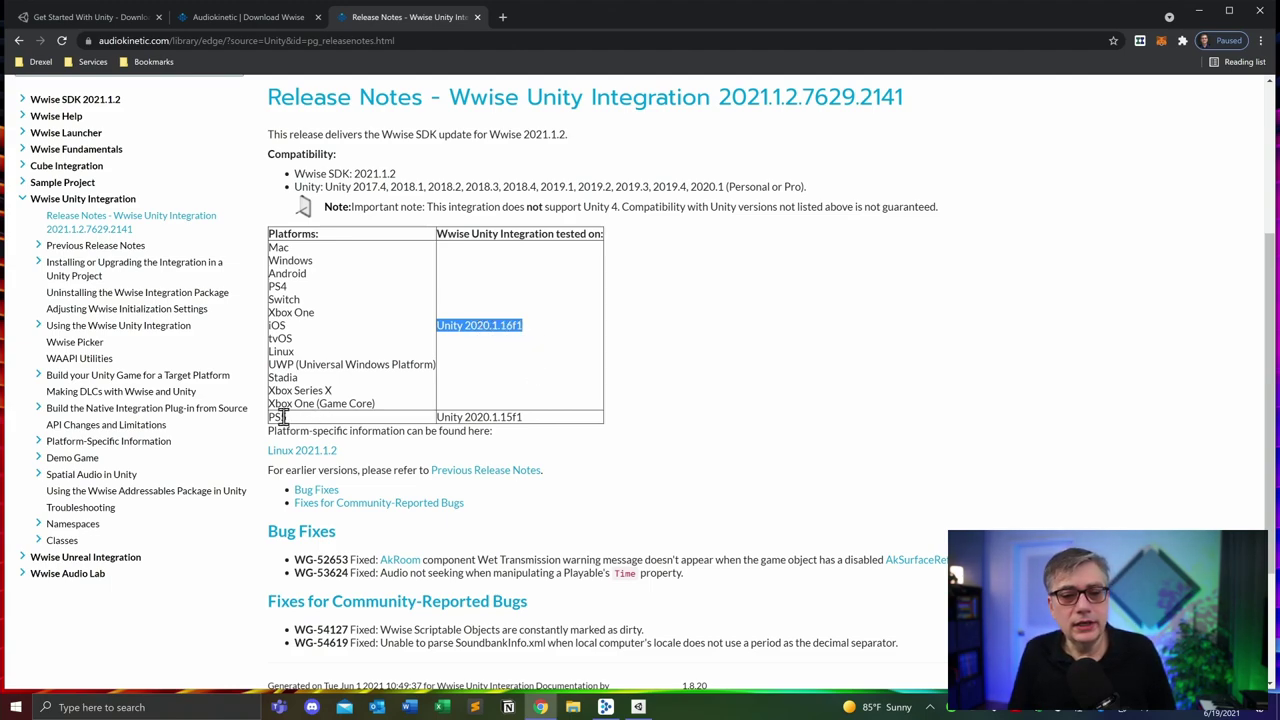
pyautogui.moveTo(287, 418); pyautogui.dragTo(268, 417)
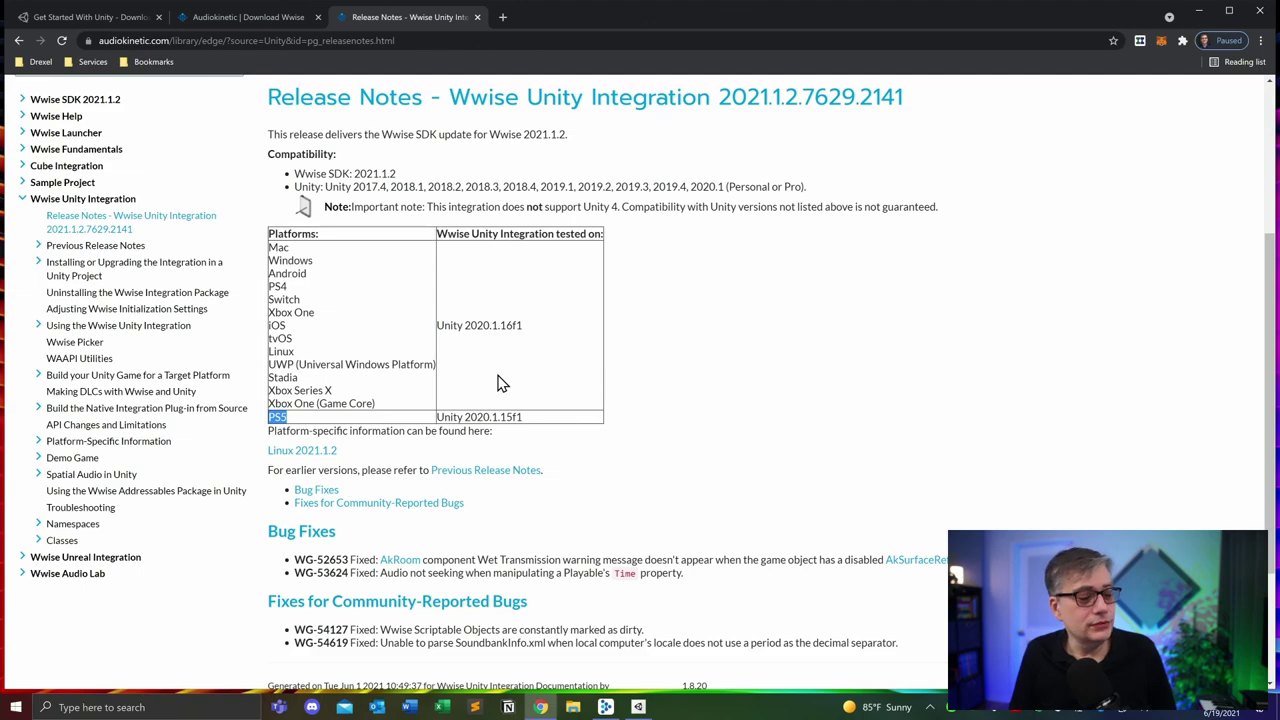
pyautogui.click(530, 330)
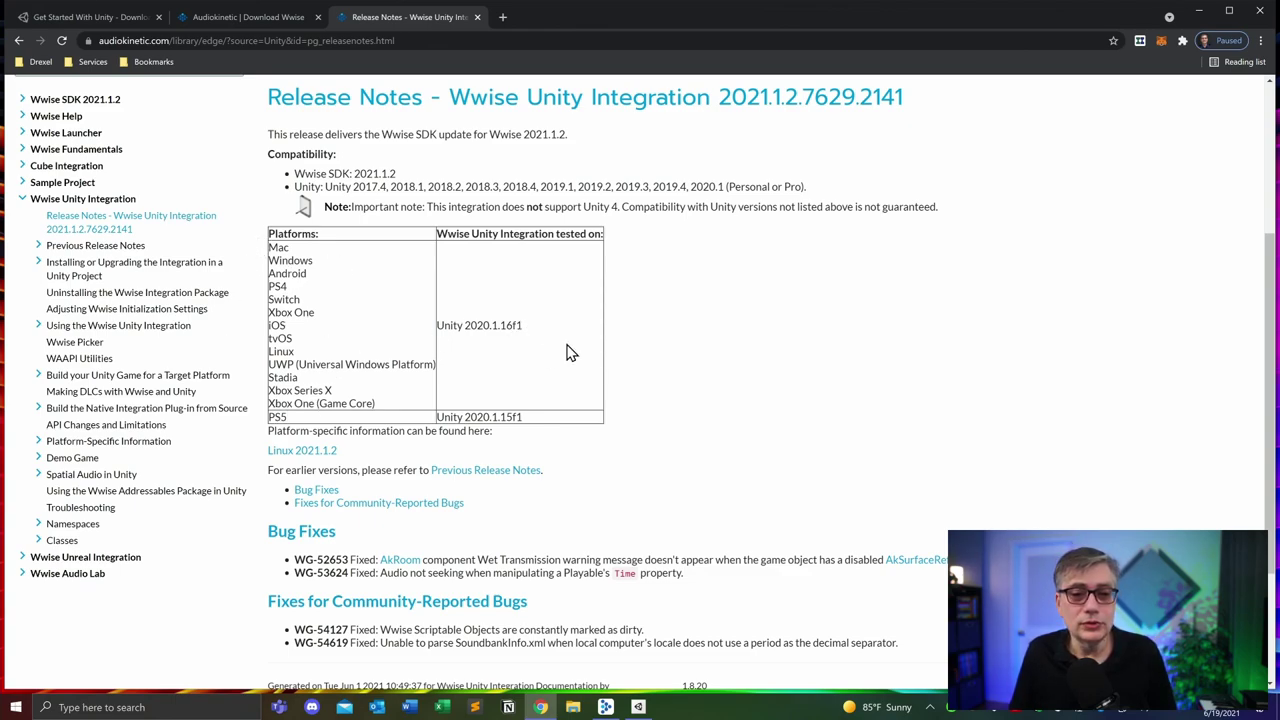
pyautogui.moveTo(433, 326); pyautogui.dragTo(530, 334)
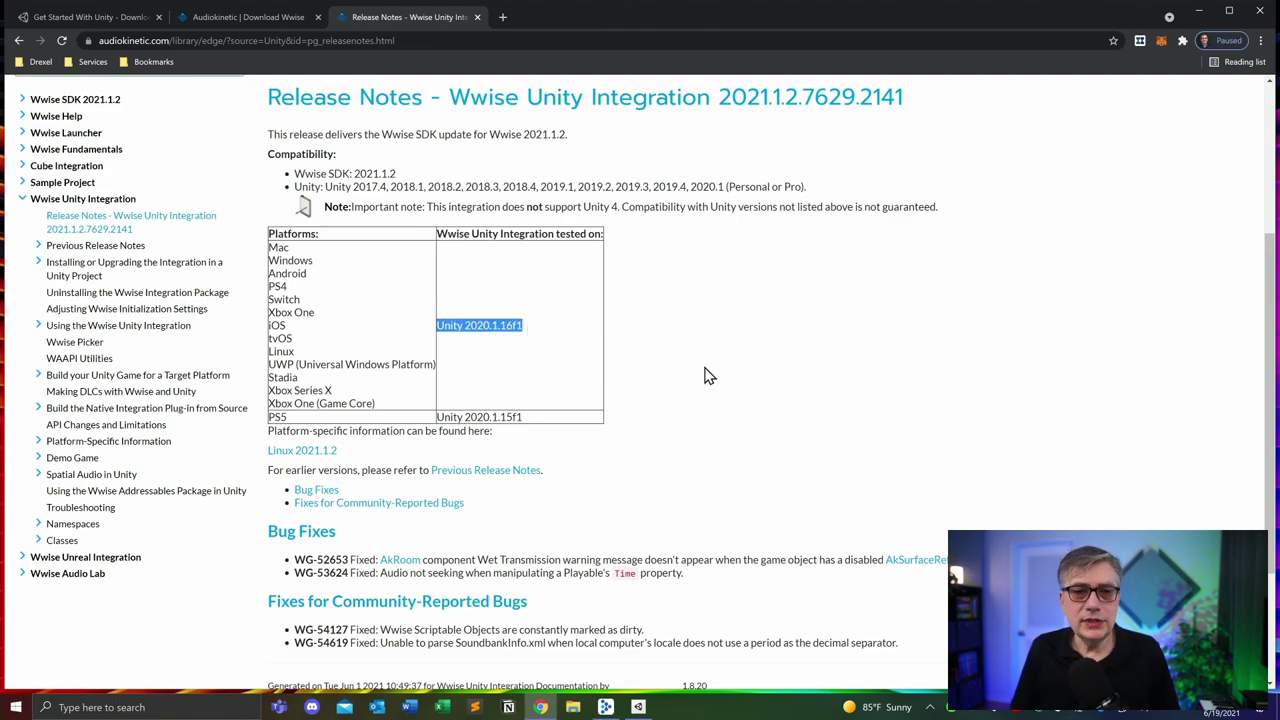
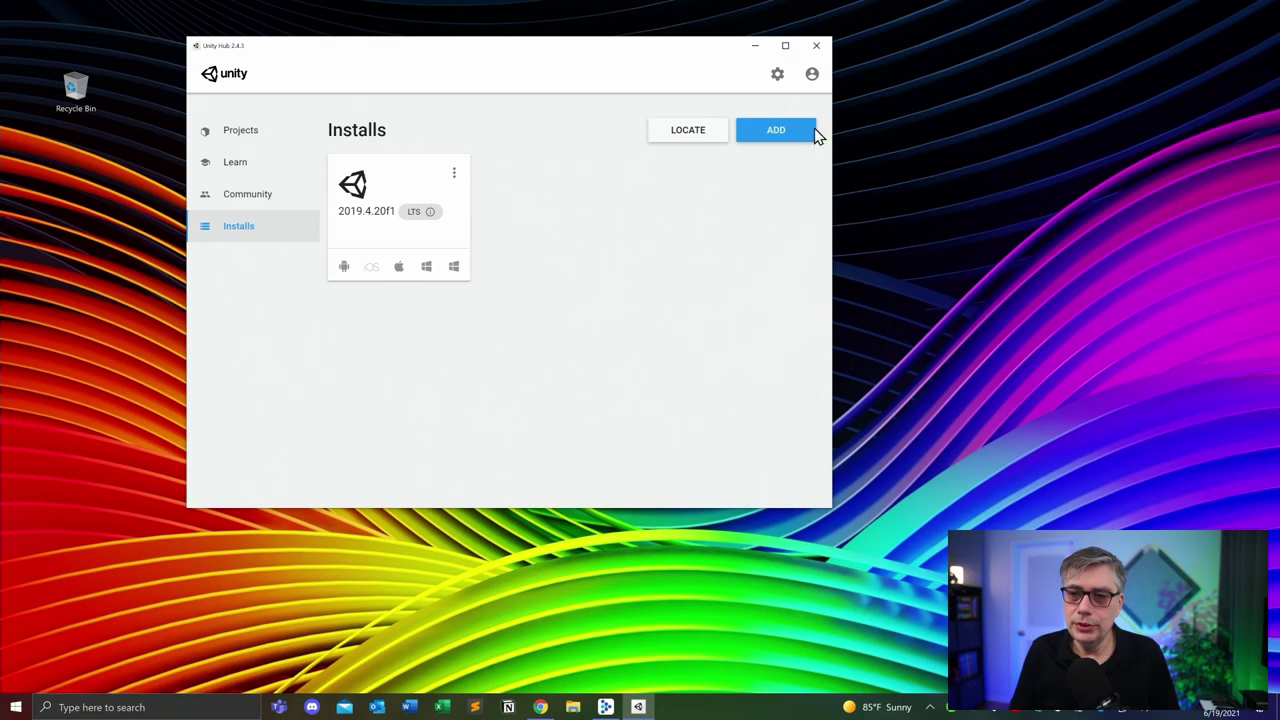
# Step: Start adding a Unity version in Unity Hub, open the Unity download archive, and list the Unity 2020.x releases
pyautogui.click(776, 131)
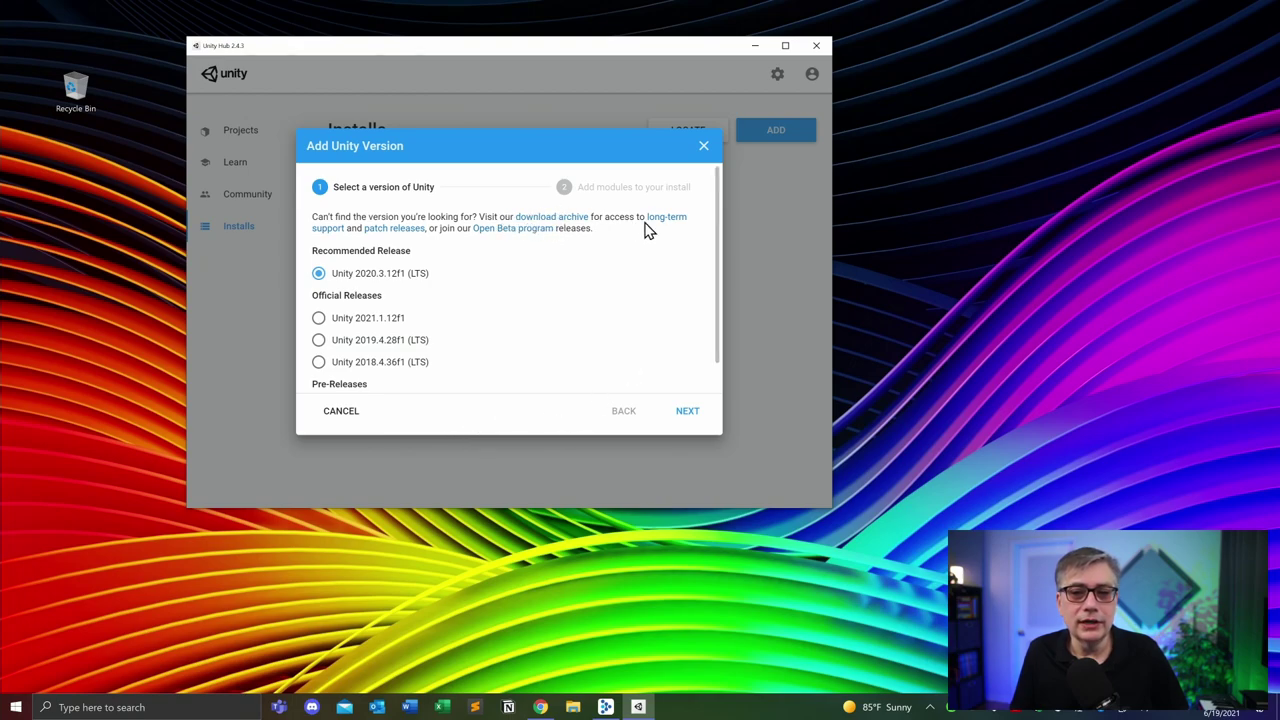
pyautogui.click(551, 217)
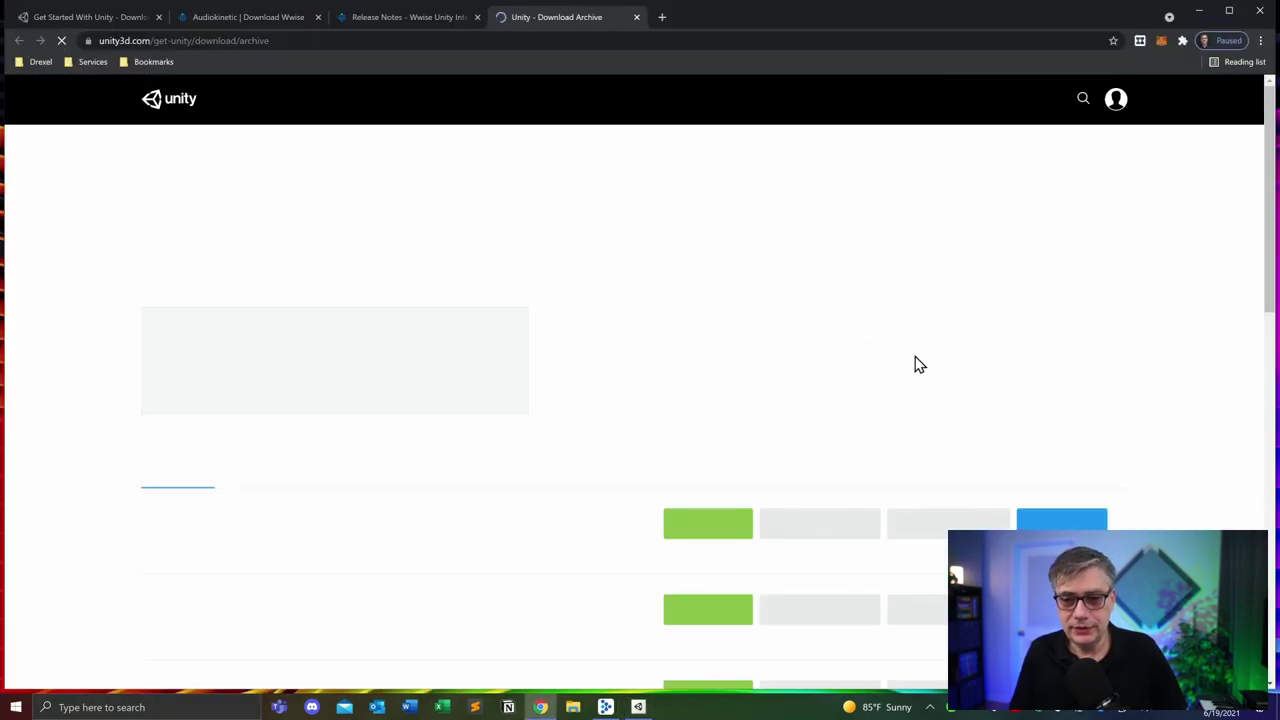
pyautogui.scroll(-3, 660, 351)
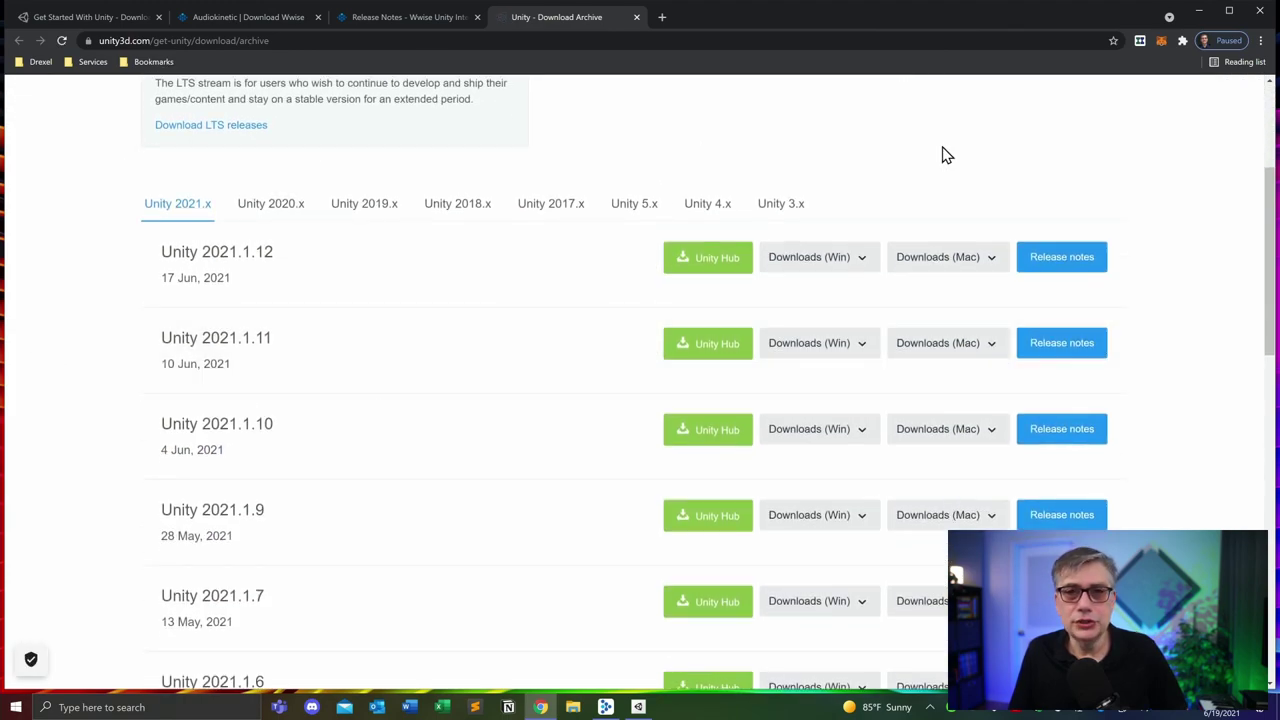
pyautogui.click(275, 210)
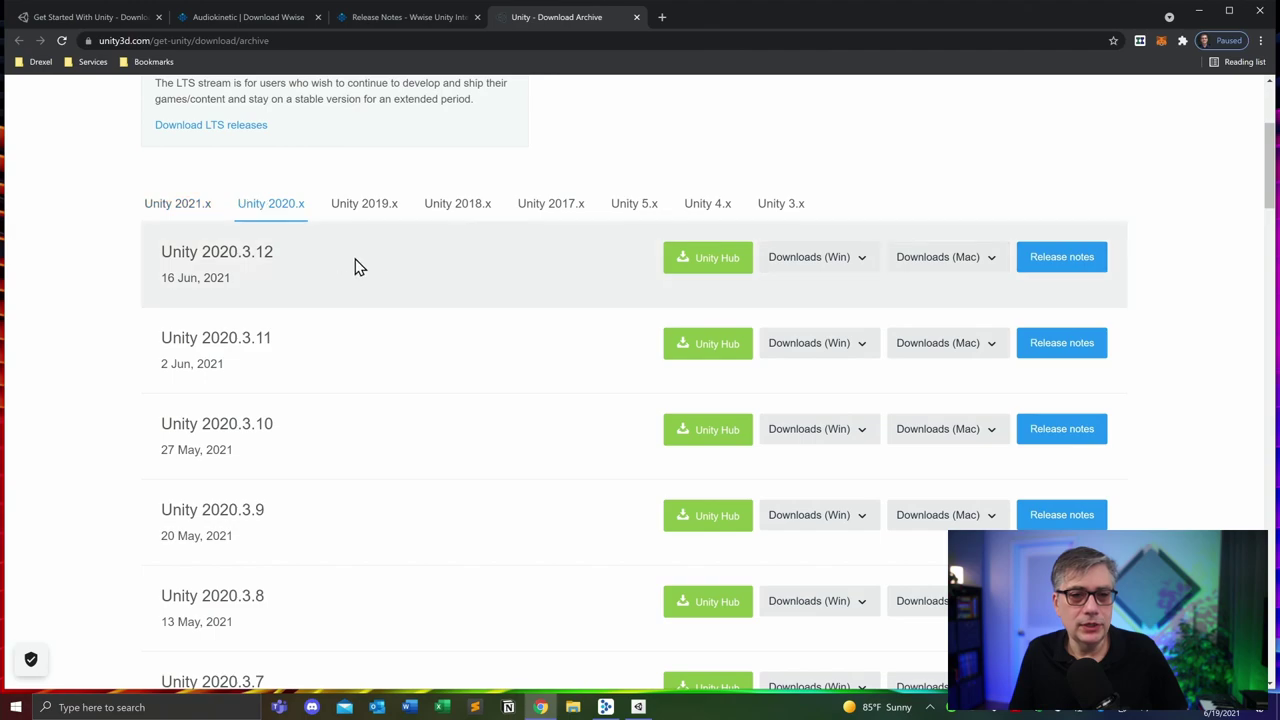
# Step: Find Unity 2020.1.16 in the archive, open it for installation in Unity Hub, and minimize the browser
pyautogui.scroll(-4, 372, 268)
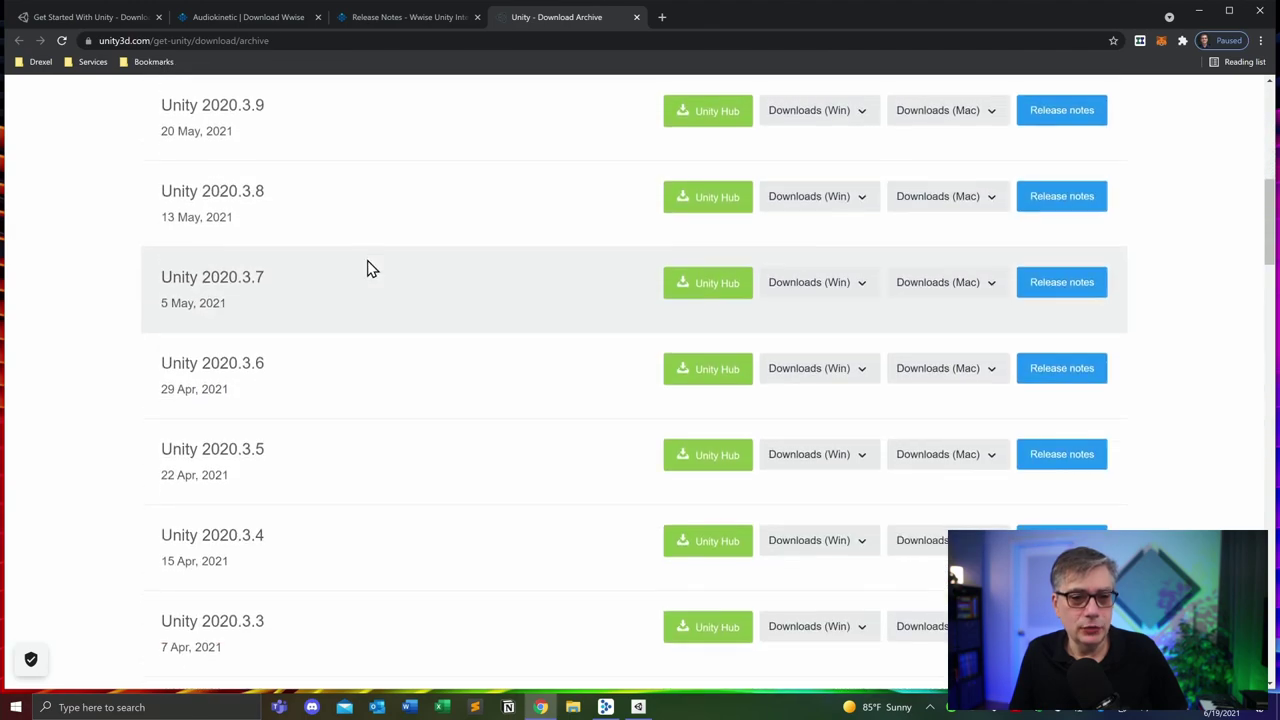
pyautogui.scroll(-11, 367, 268)
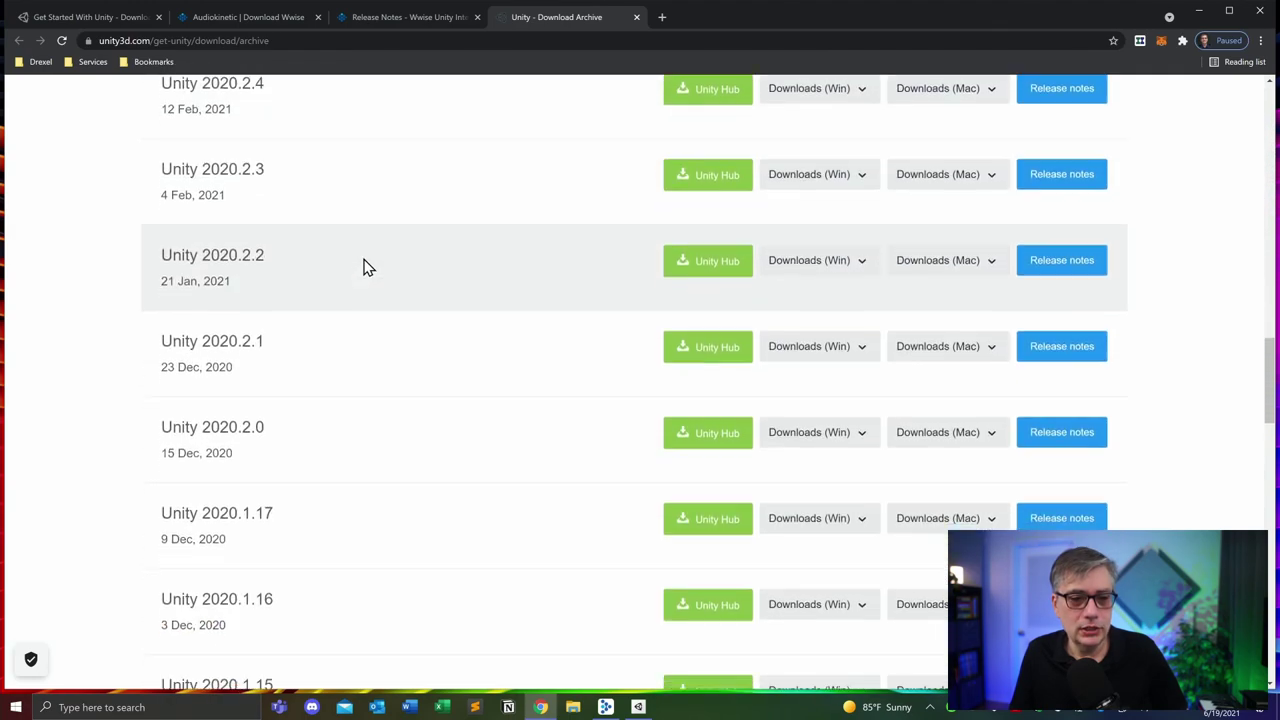
pyautogui.scroll(-4, 367, 268)
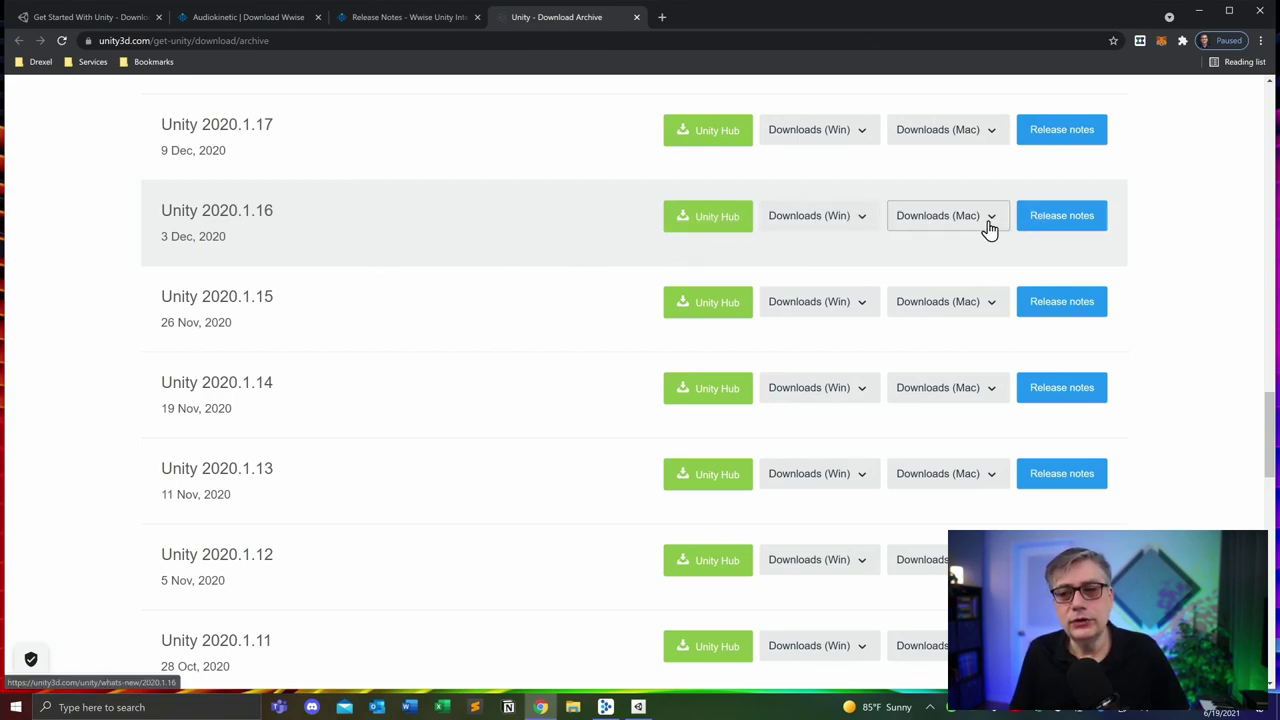
pyautogui.click(710, 226)
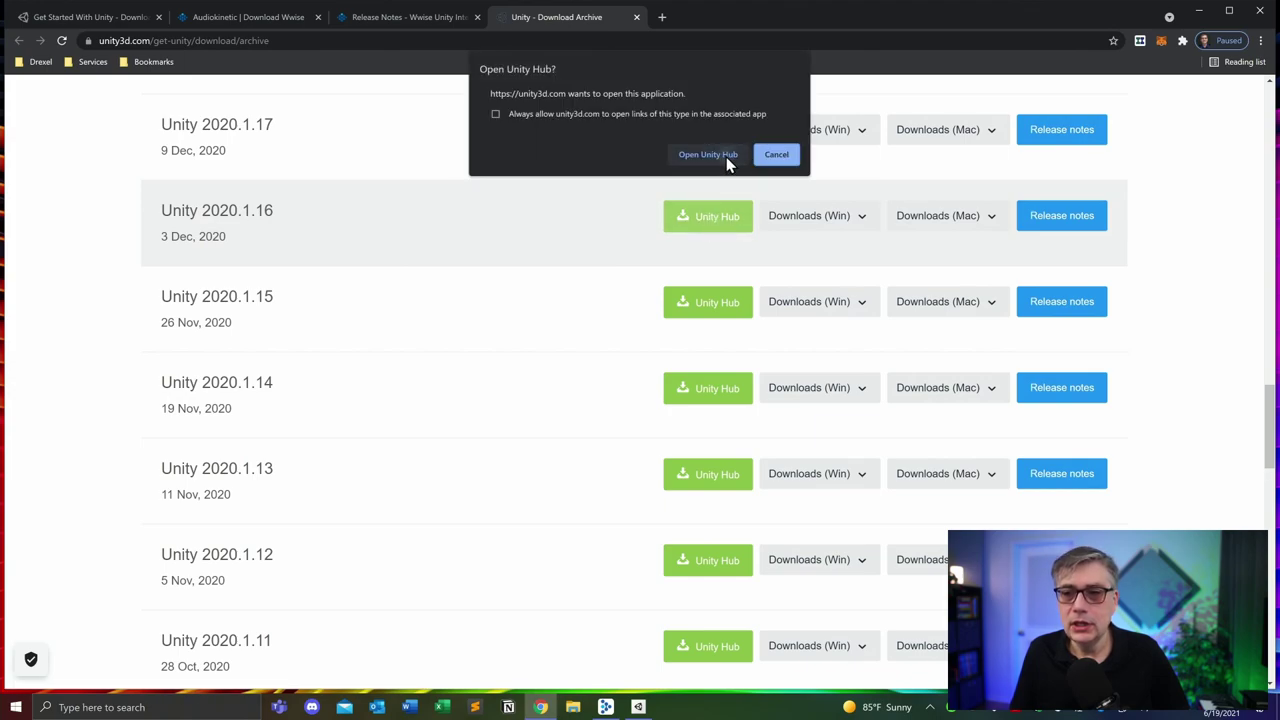
pyautogui.click(727, 155)
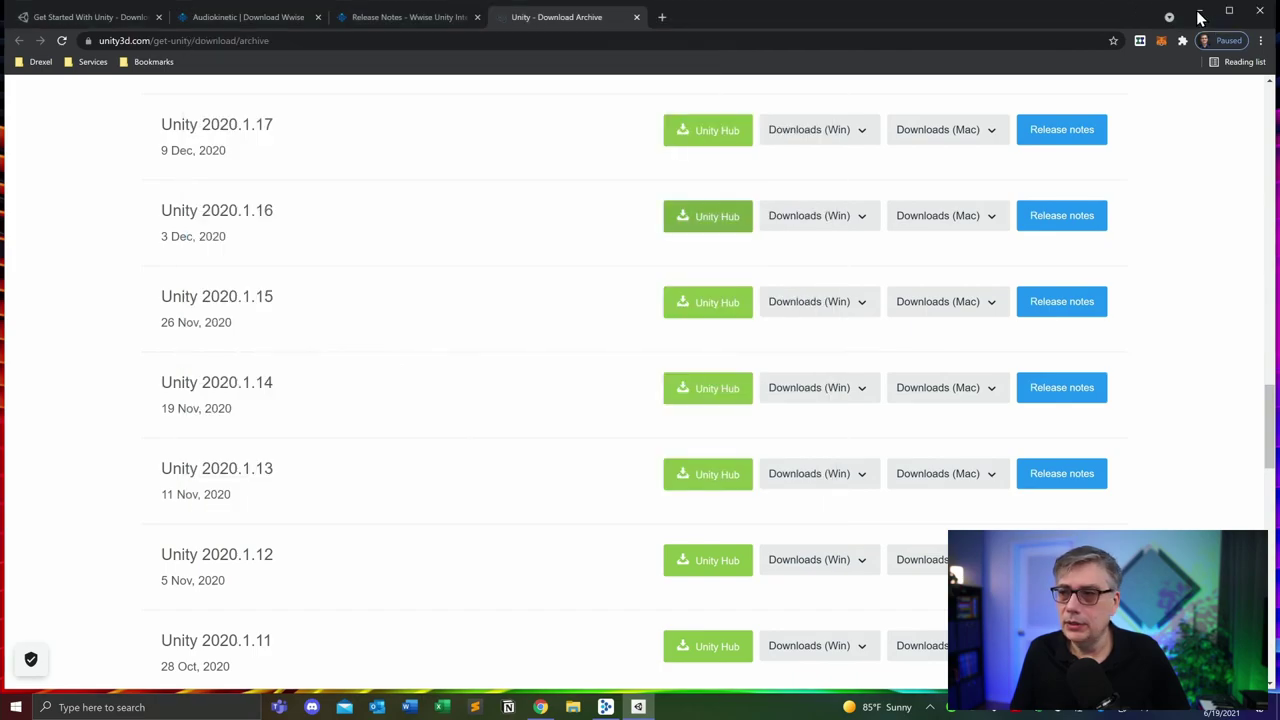
pyautogui.click(1201, 14)
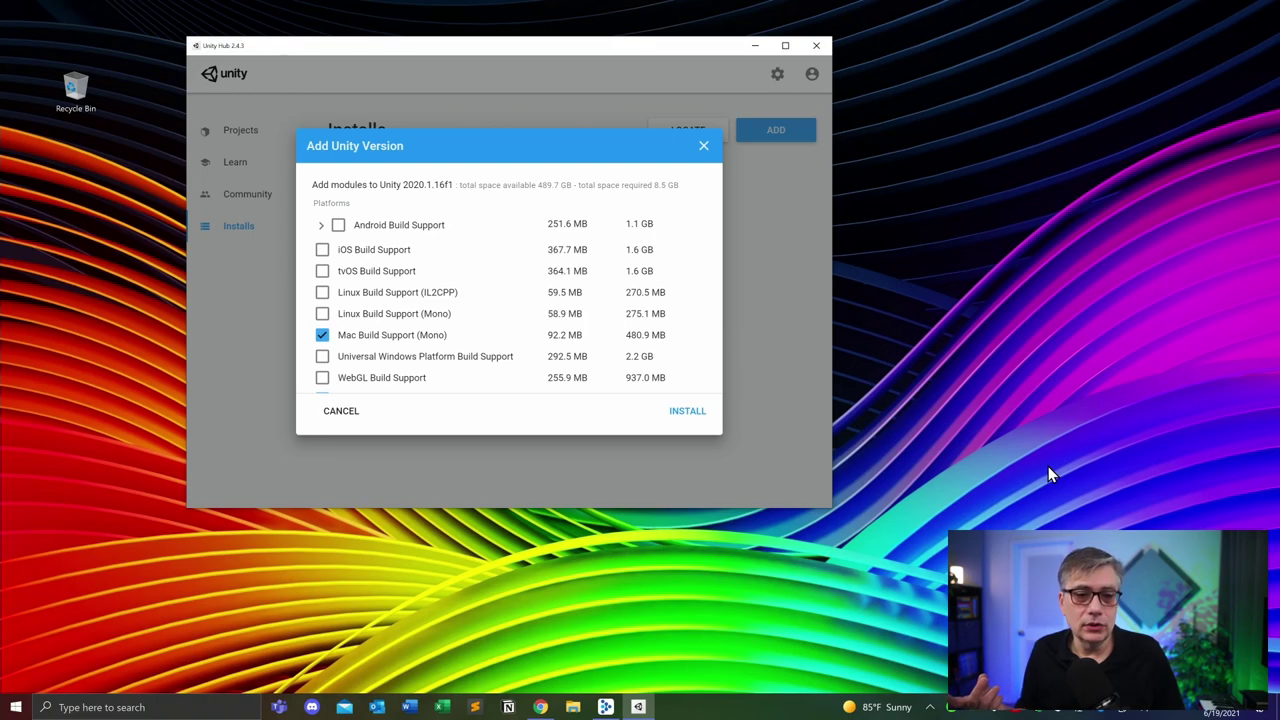
# Step: Add Android Build Support and iOS Build Support to the Unity 2020.1.16f1 modules, then install it and allow Unity Hub to make changes
pyautogui.click(338, 225)
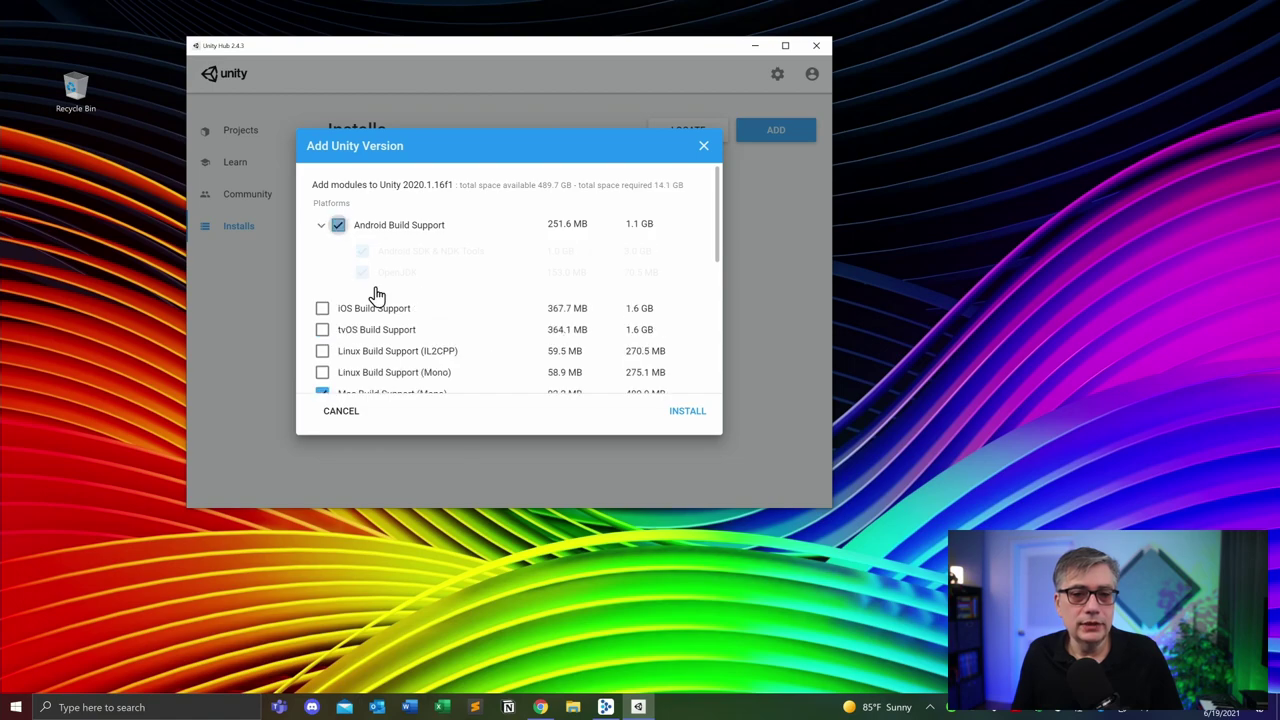
pyautogui.click(322, 309)
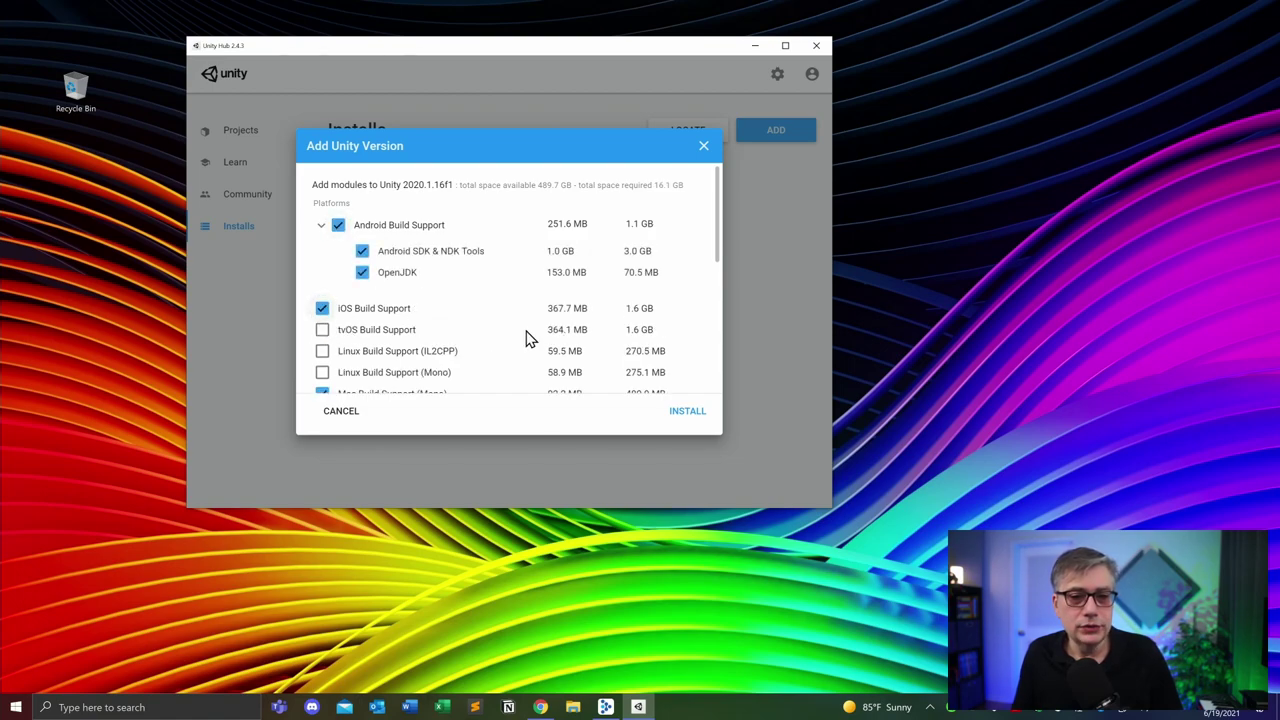
pyautogui.scroll(-5, 529, 337)
pyautogui.scroll(1, 529, 338)
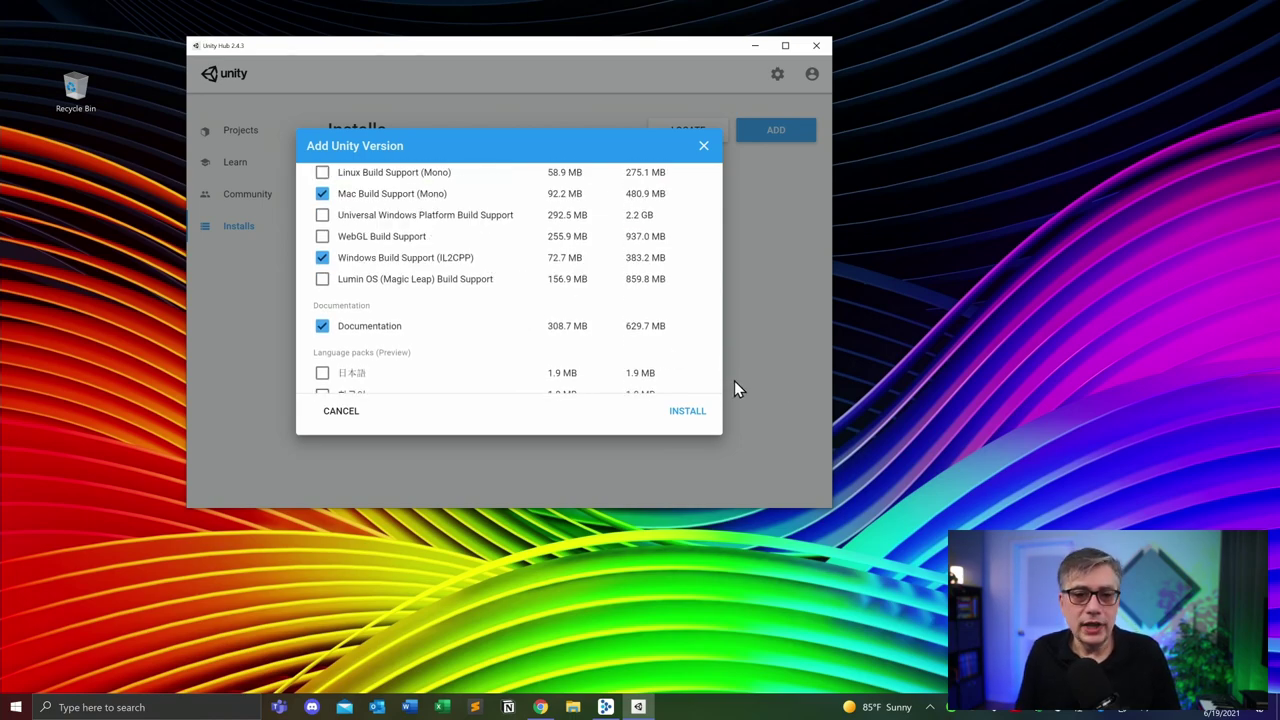
pyautogui.scroll(4, 420, 274)
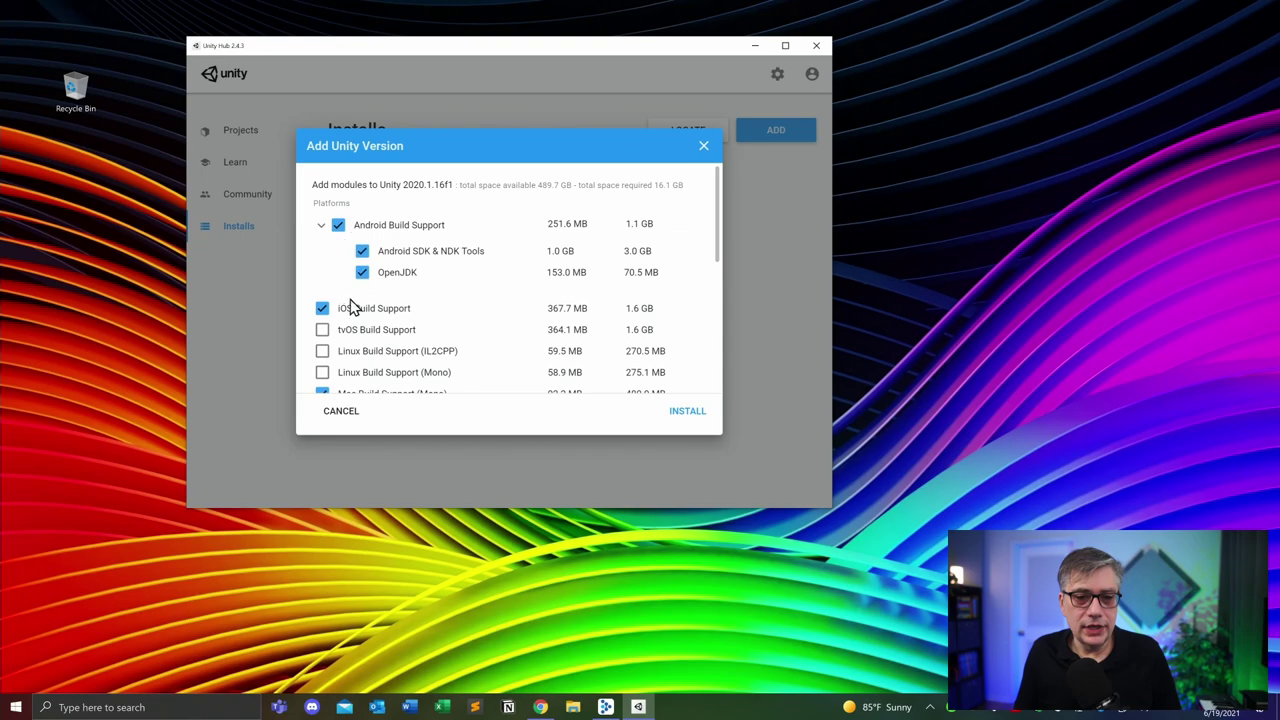
pyautogui.scroll(-4, 390, 315)
pyautogui.scroll(2, 390, 315)
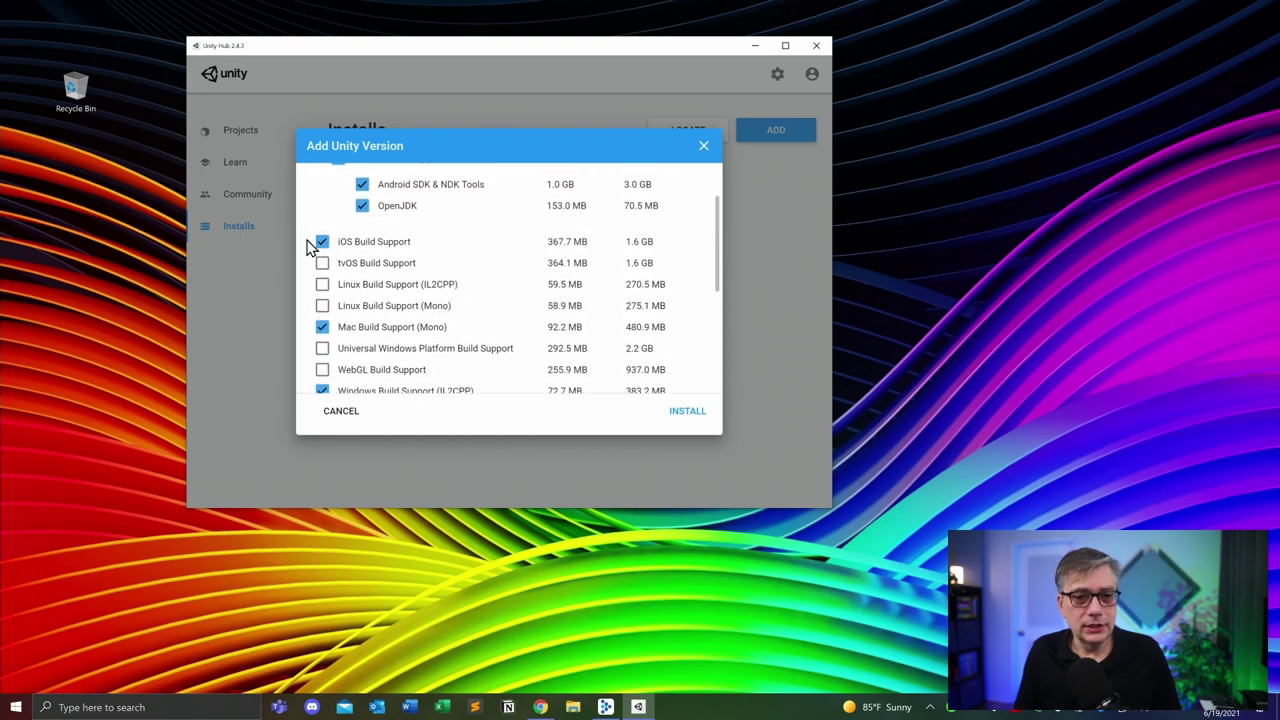
pyautogui.scroll(-1, 387, 336)
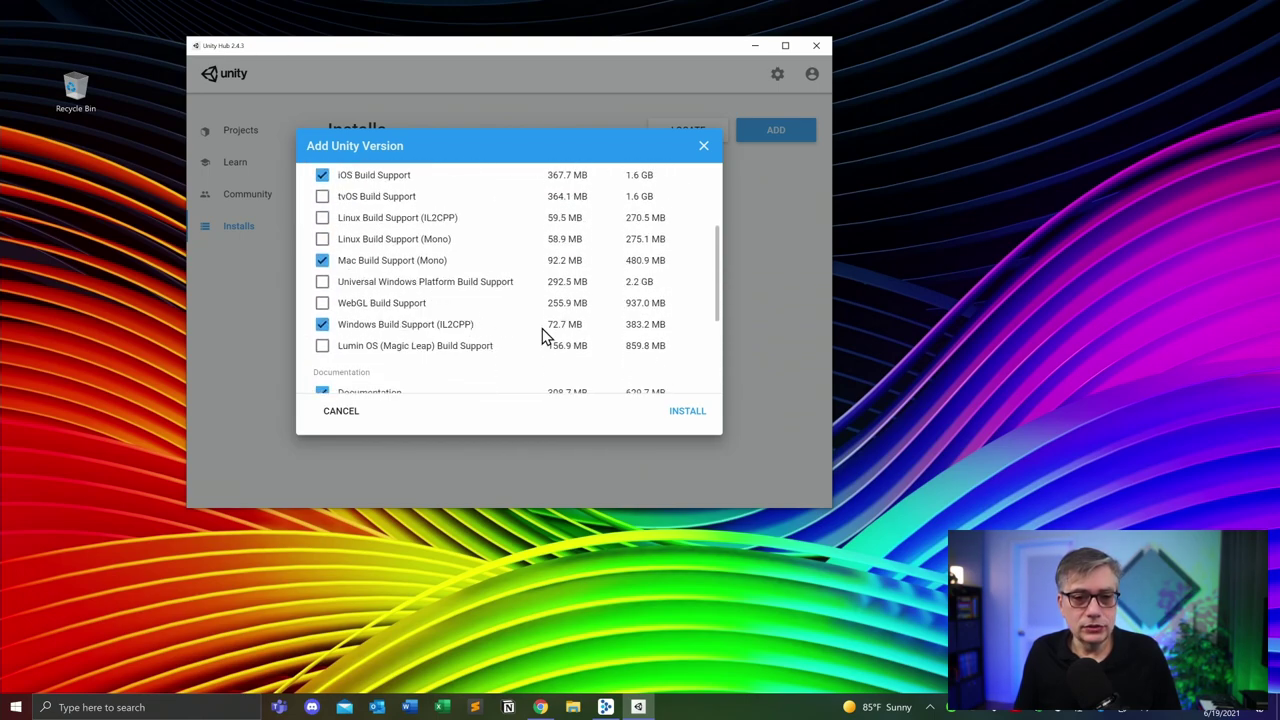
pyautogui.scroll(-3, 692, 388)
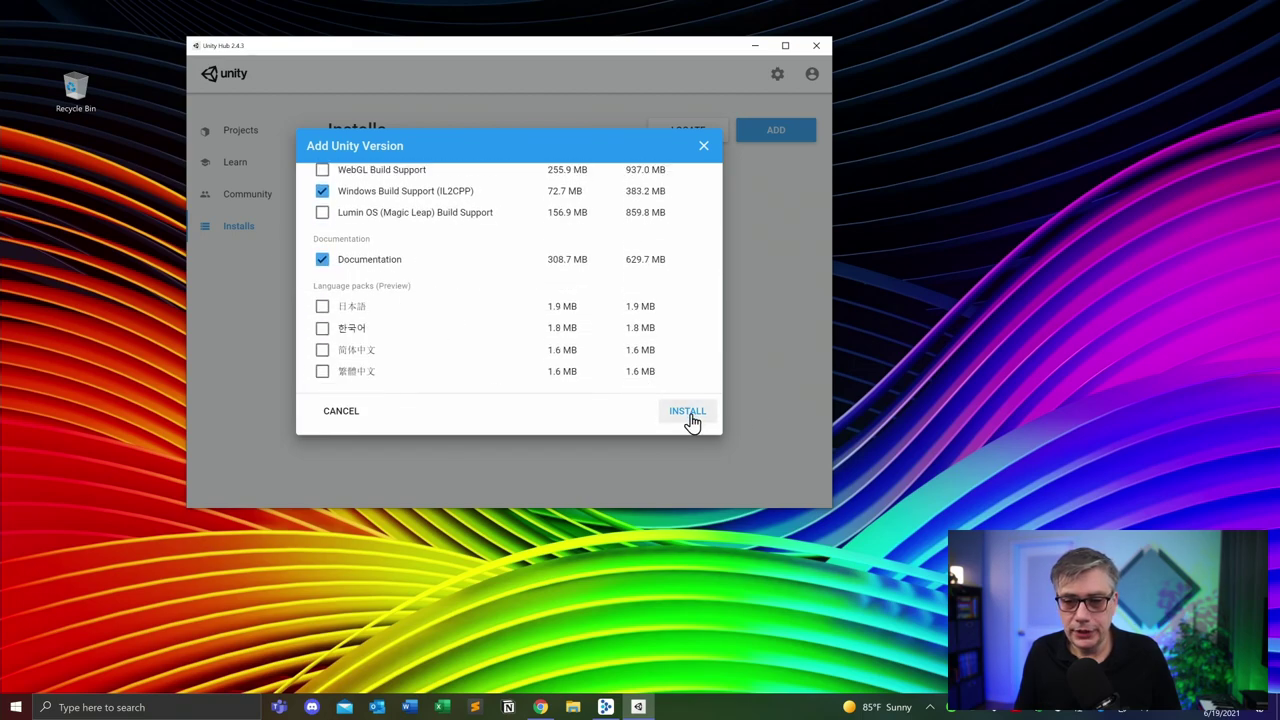
pyautogui.click(688, 412)
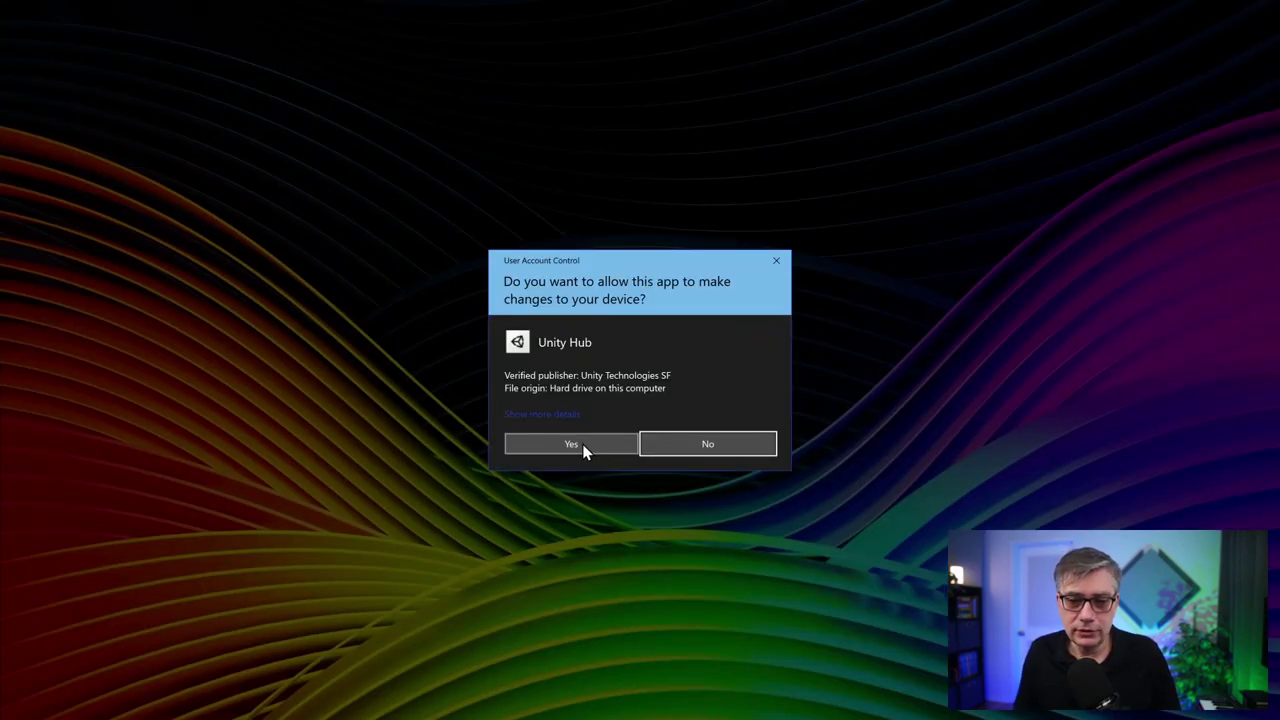
pyautogui.click(585, 447)
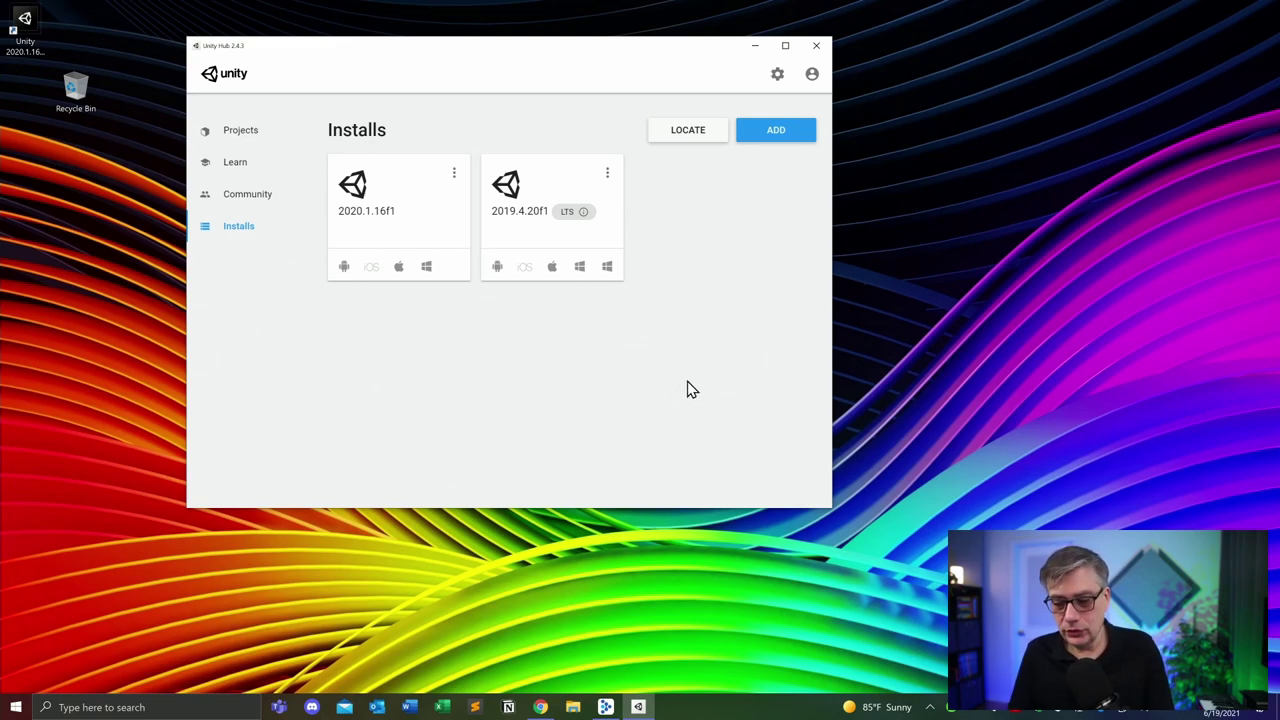
# Step: Minimize Unity Hub, switch to Wwise Launcher, and start setting up the installation of Wwise 2021.1.2.7629
pyautogui.click(757, 50)
pyautogui.click(615, 706)
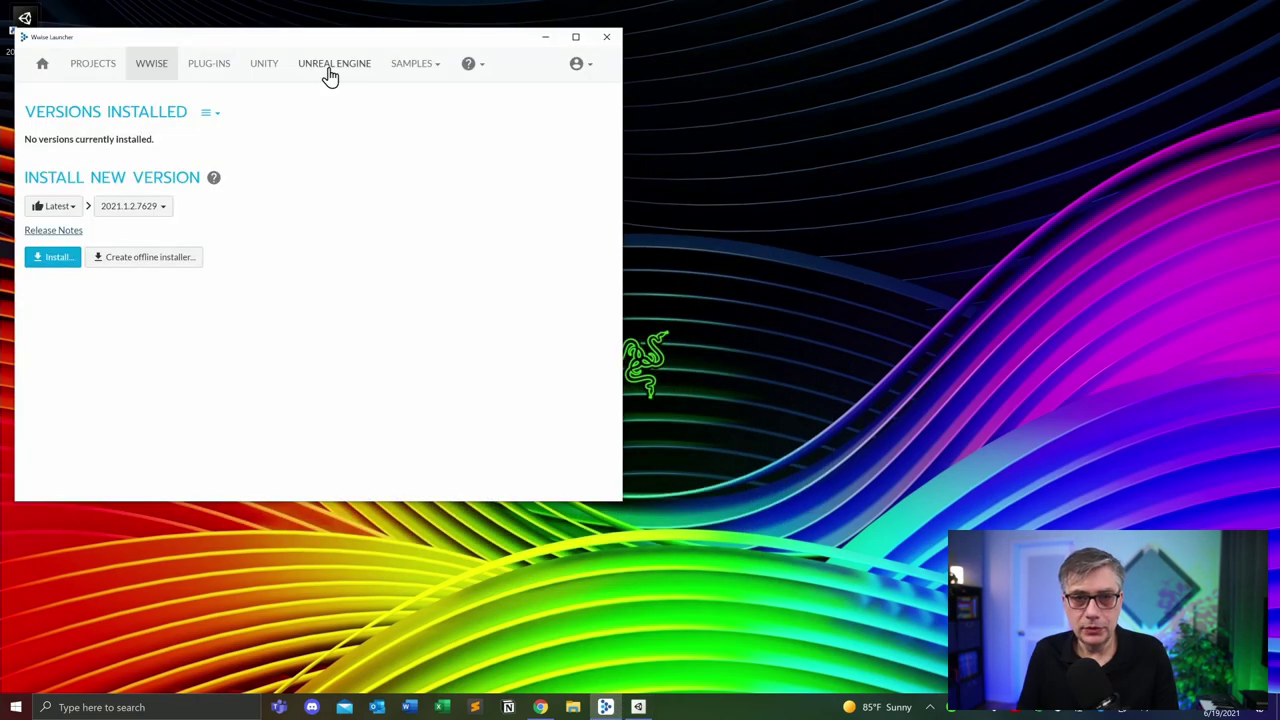
pyautogui.moveTo(323, 46); pyautogui.dragTo(465, 62)
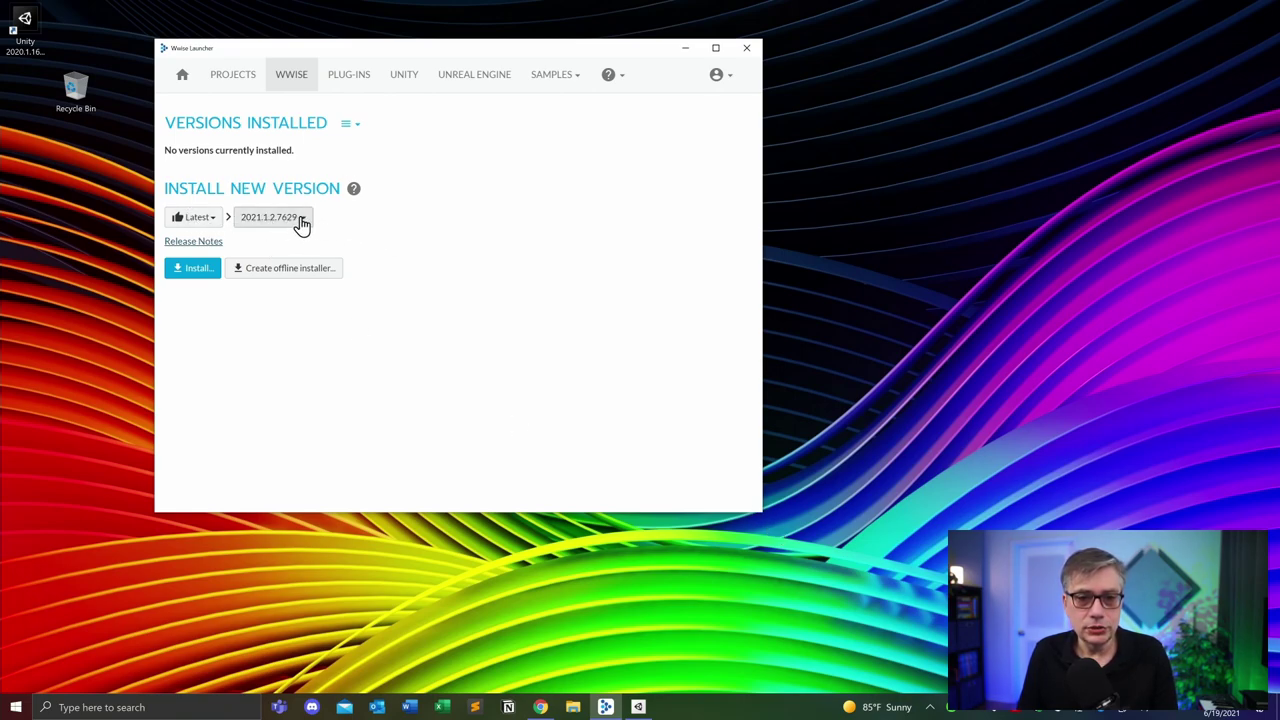
pyautogui.click(188, 274)
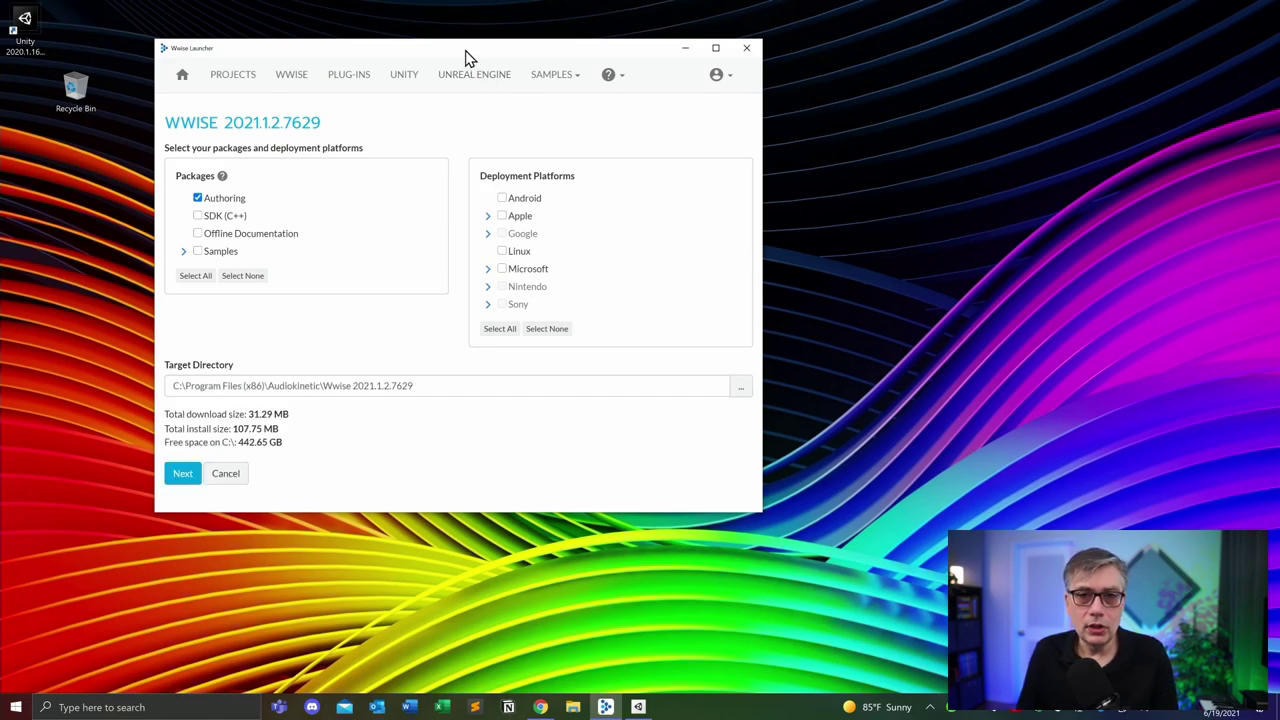
pyautogui.moveTo(470, 57); pyautogui.dragTo(503, 63)
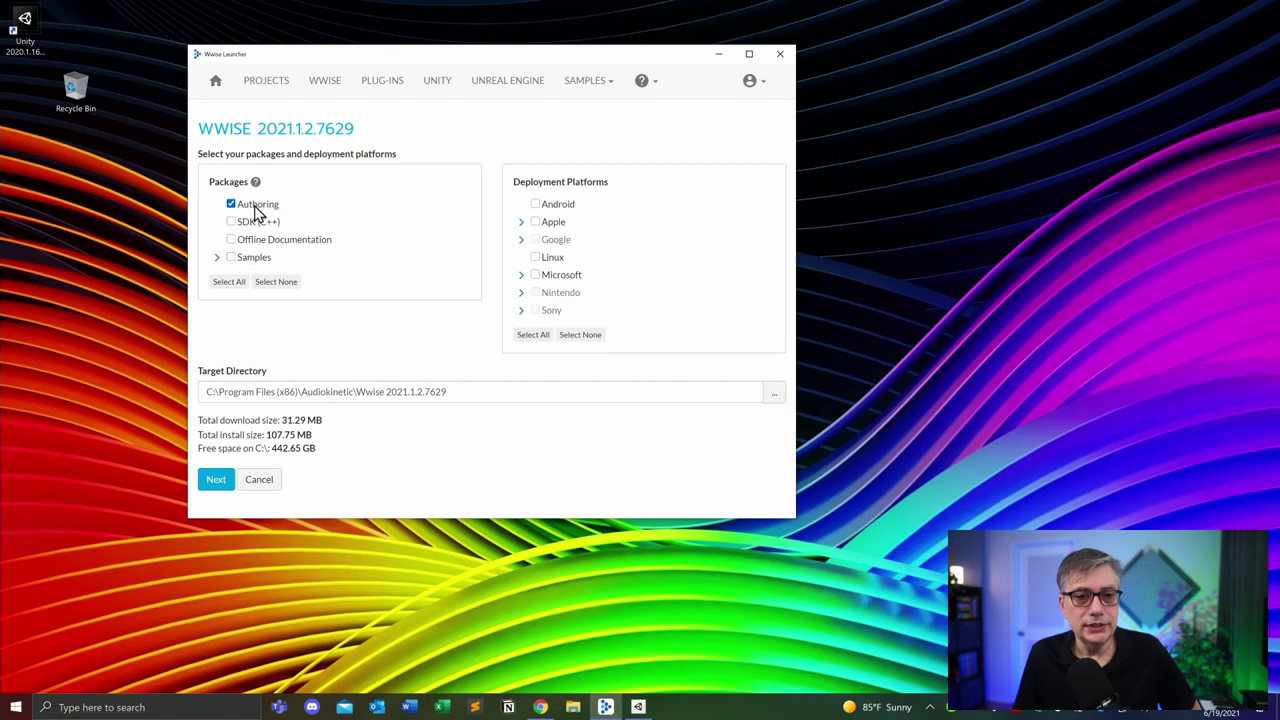
# Step: Include all Wwise packages and select the Android, macOS and iOS deployment platforms
pyautogui.click(228, 283)
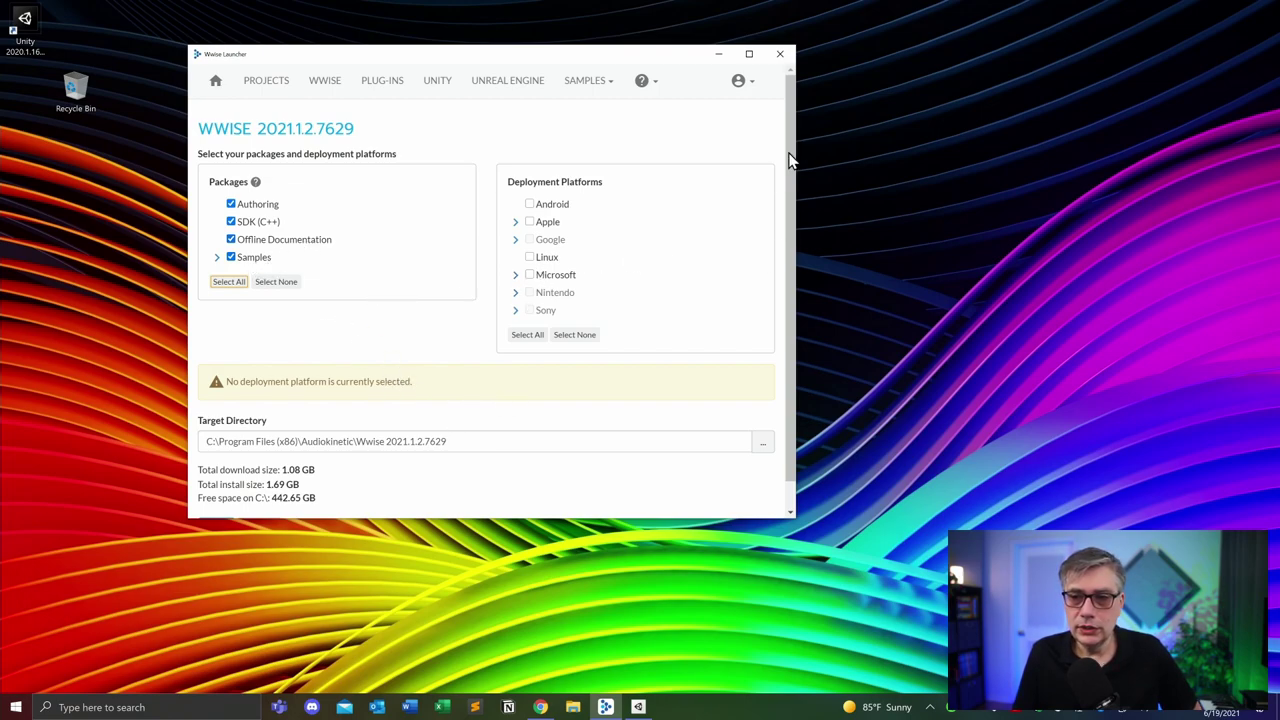
pyautogui.click(530, 205)
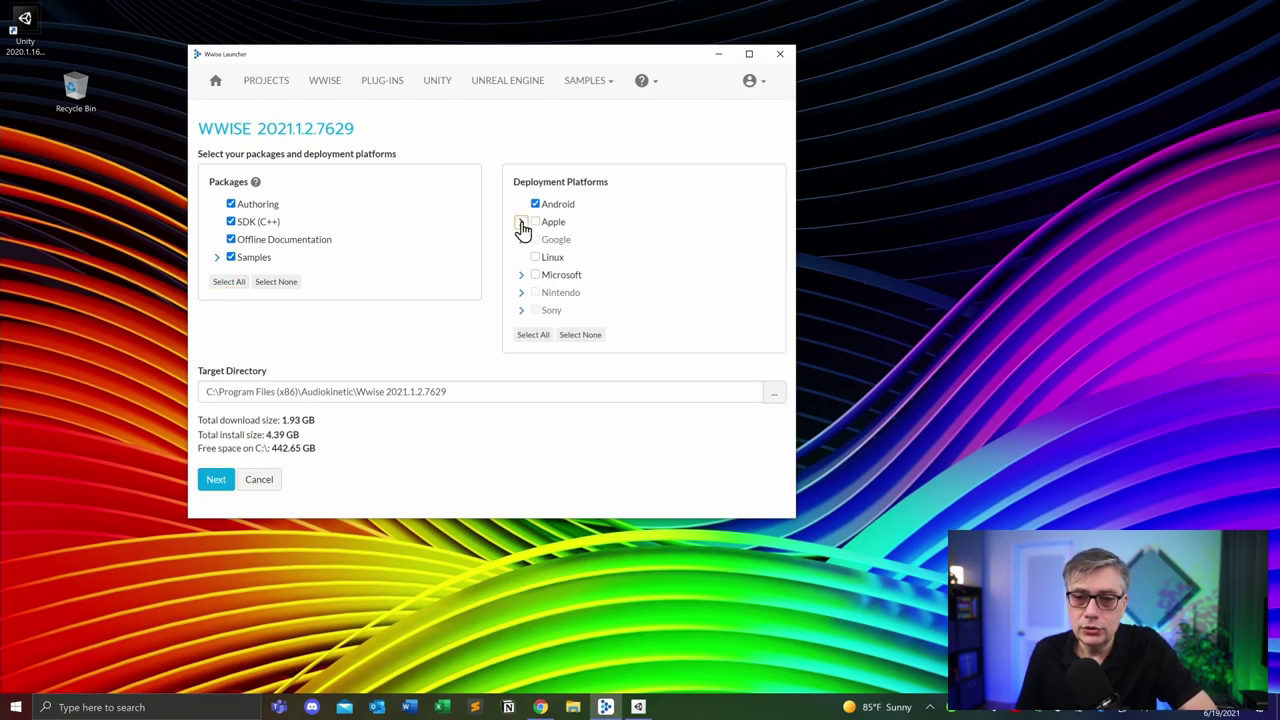
pyautogui.click(519, 225)
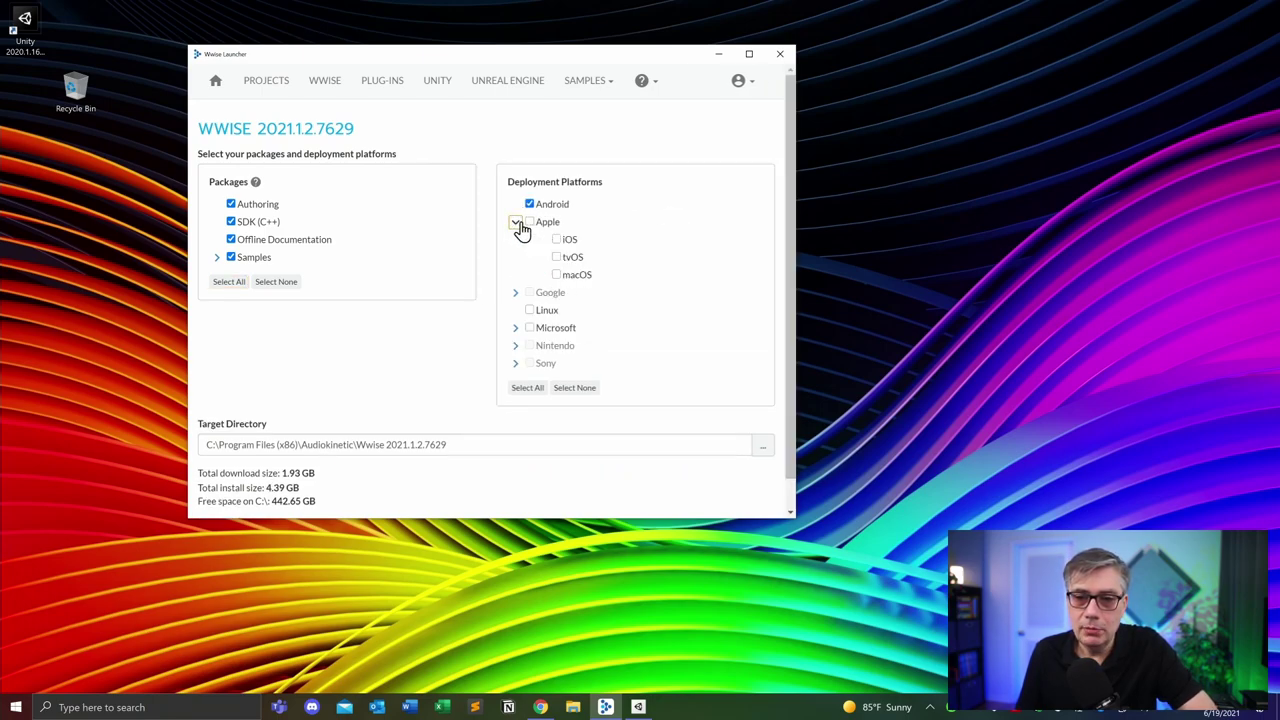
pyautogui.click(557, 276)
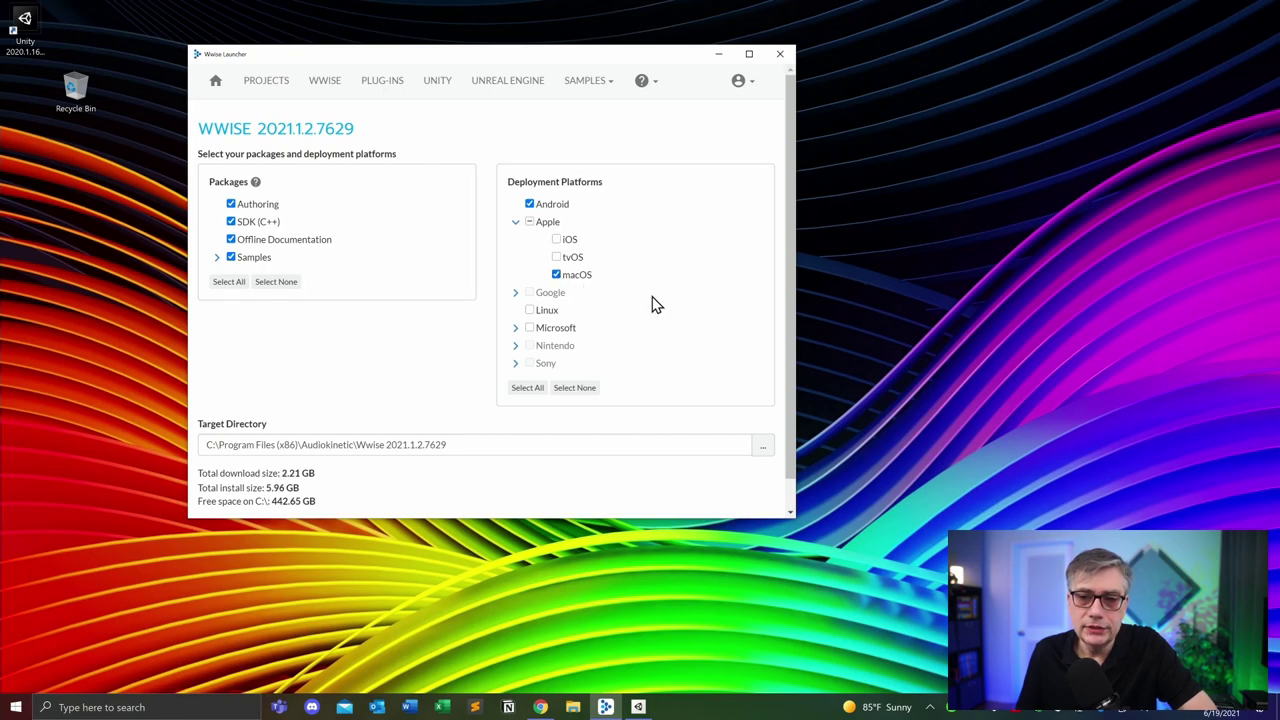
pyautogui.scroll(-1, 645, 294)
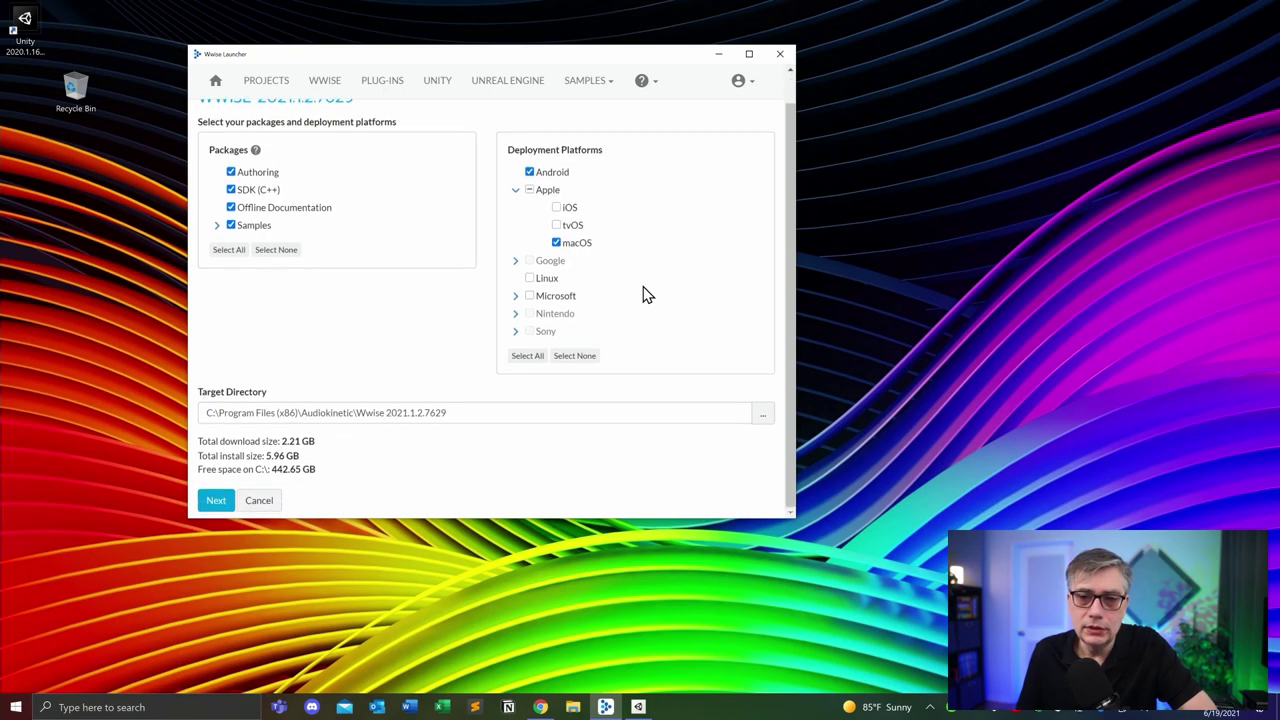
pyautogui.click(557, 208)
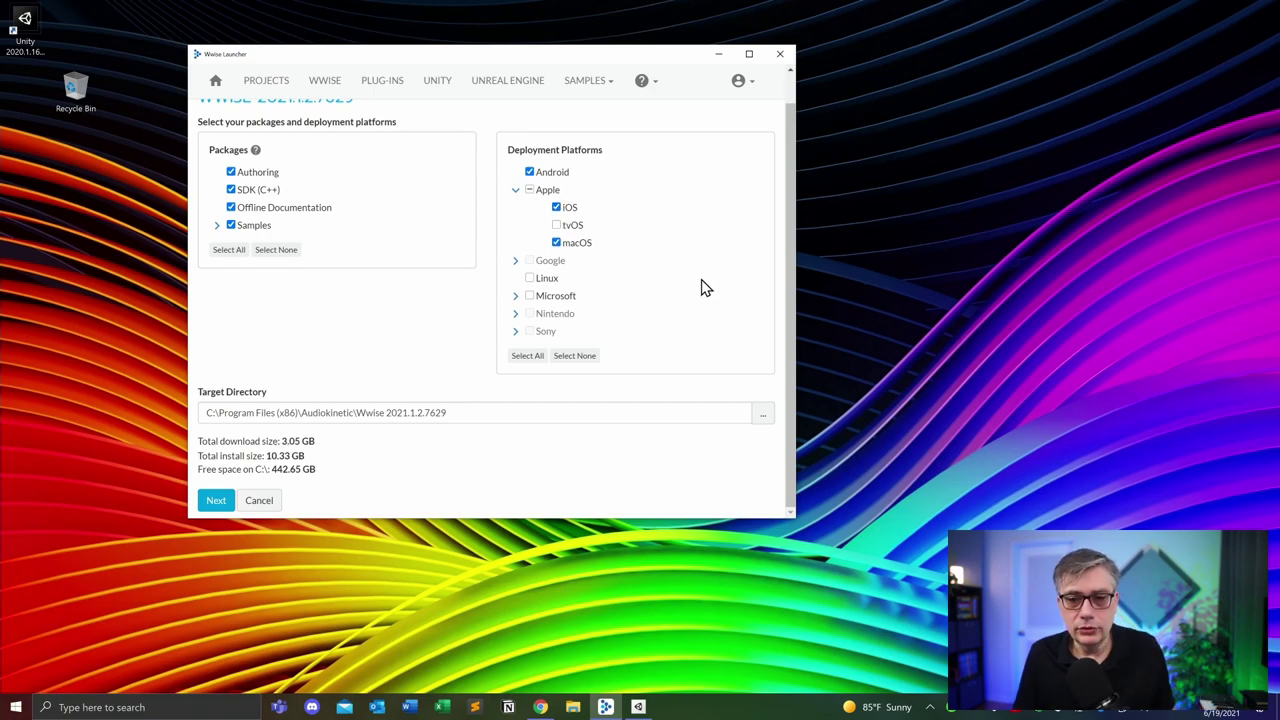
# Step: Select the Microsoft deployment platforms, including Windows and Universal Windows Platform, and proceed to the plug-in selection
pyautogui.click(515, 296)
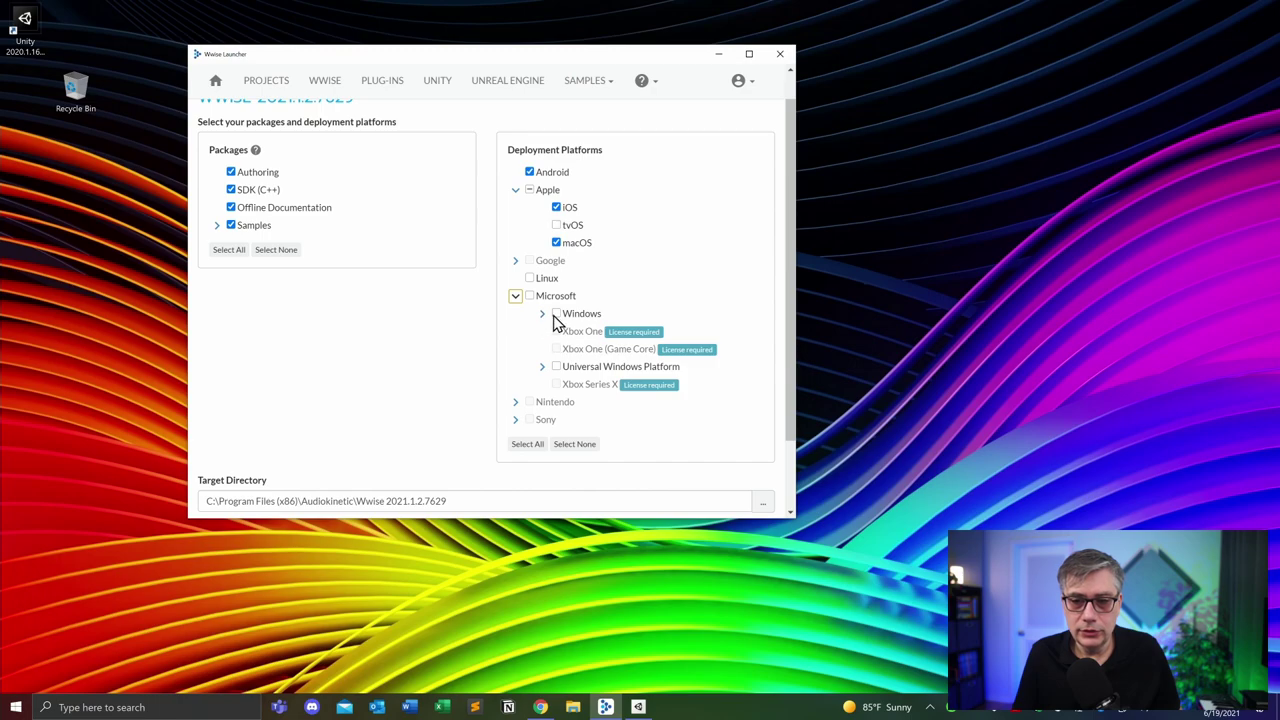
pyautogui.click(556, 314)
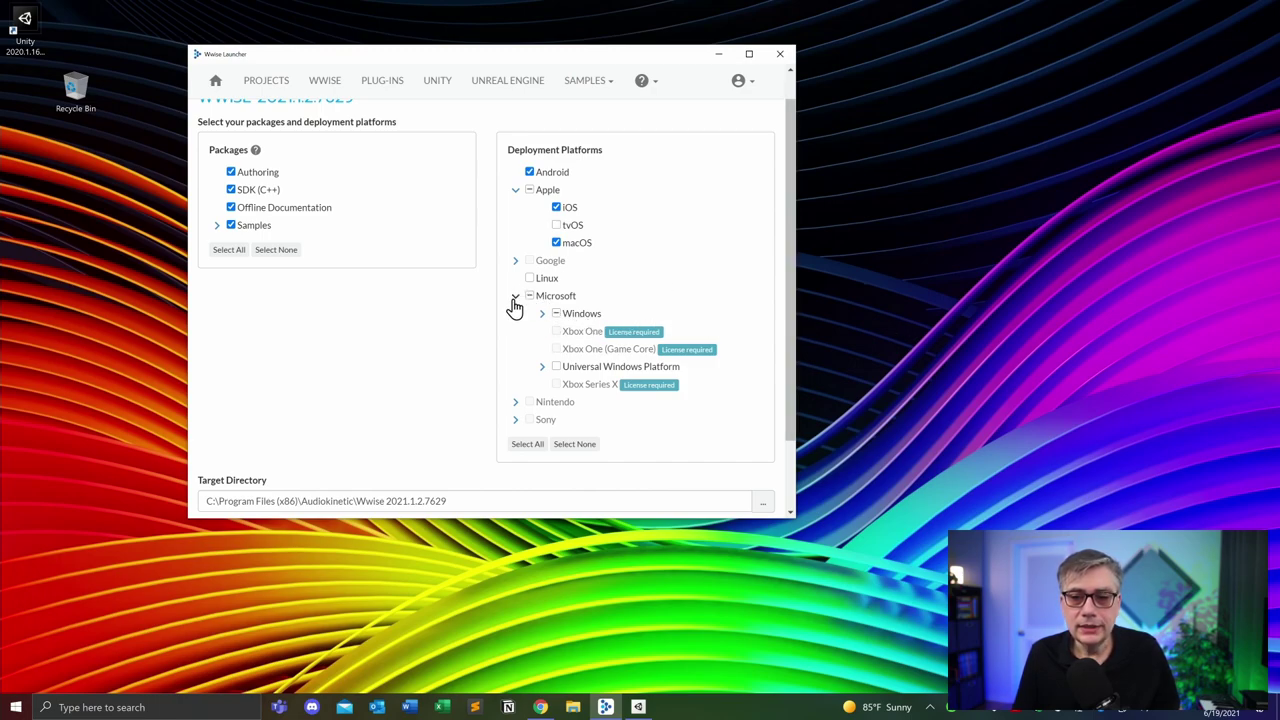
pyautogui.click(529, 296)
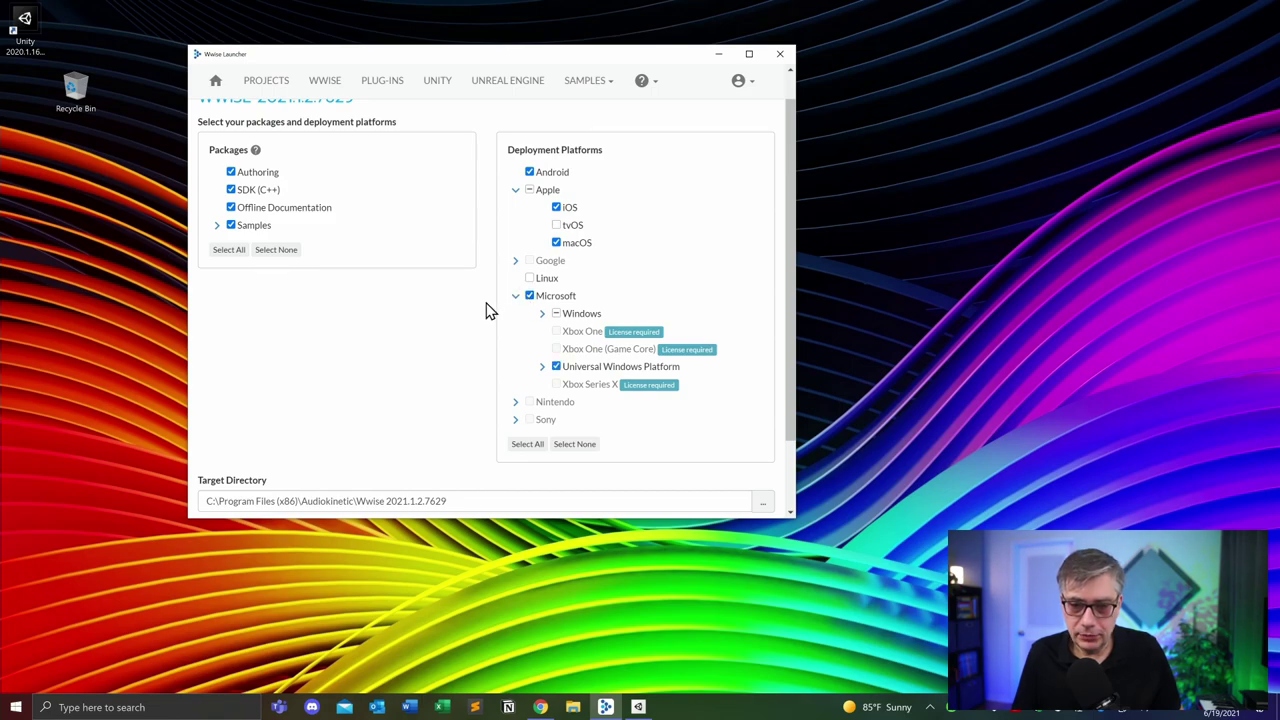
pyautogui.click(515, 297)
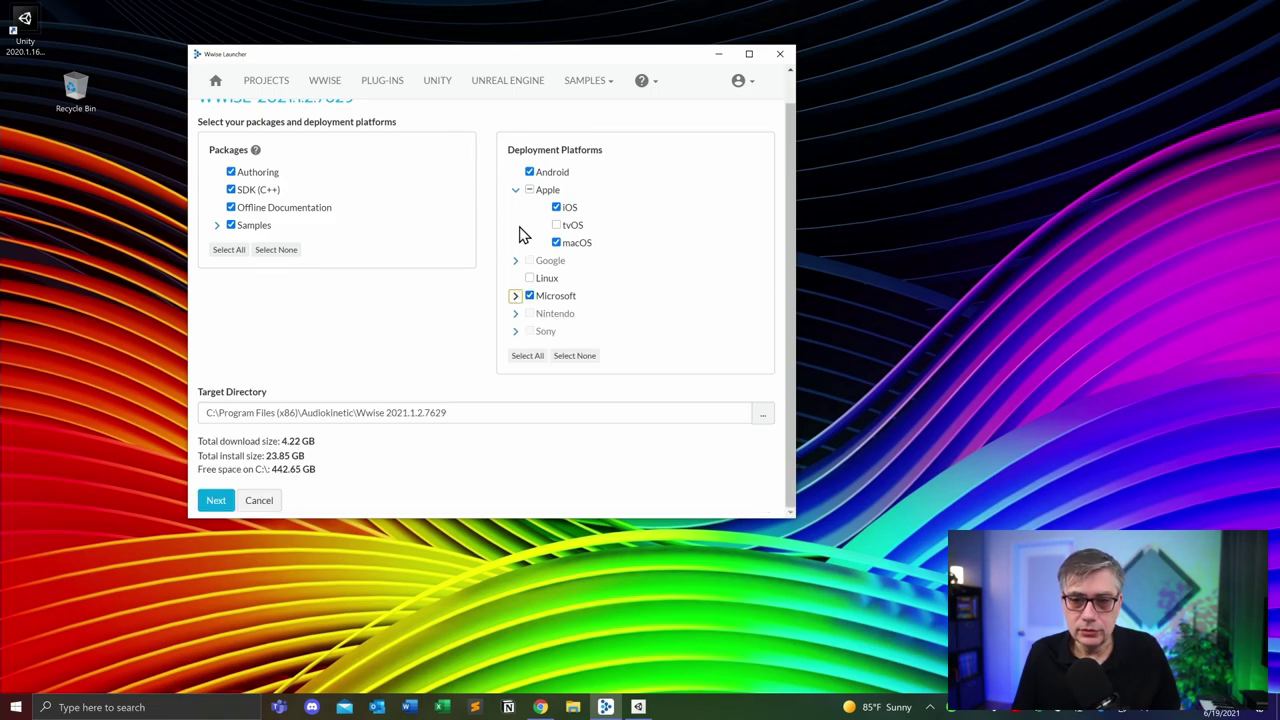
pyautogui.click(515, 191)
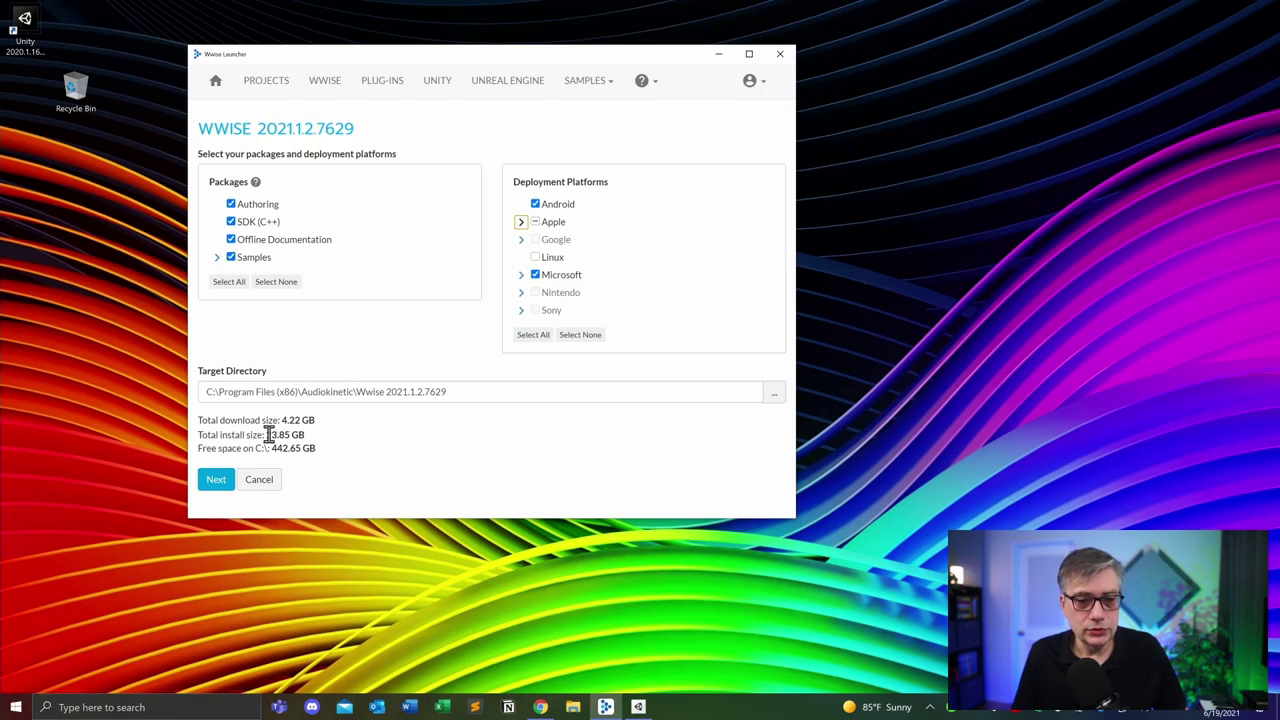
pyautogui.click(215, 480)
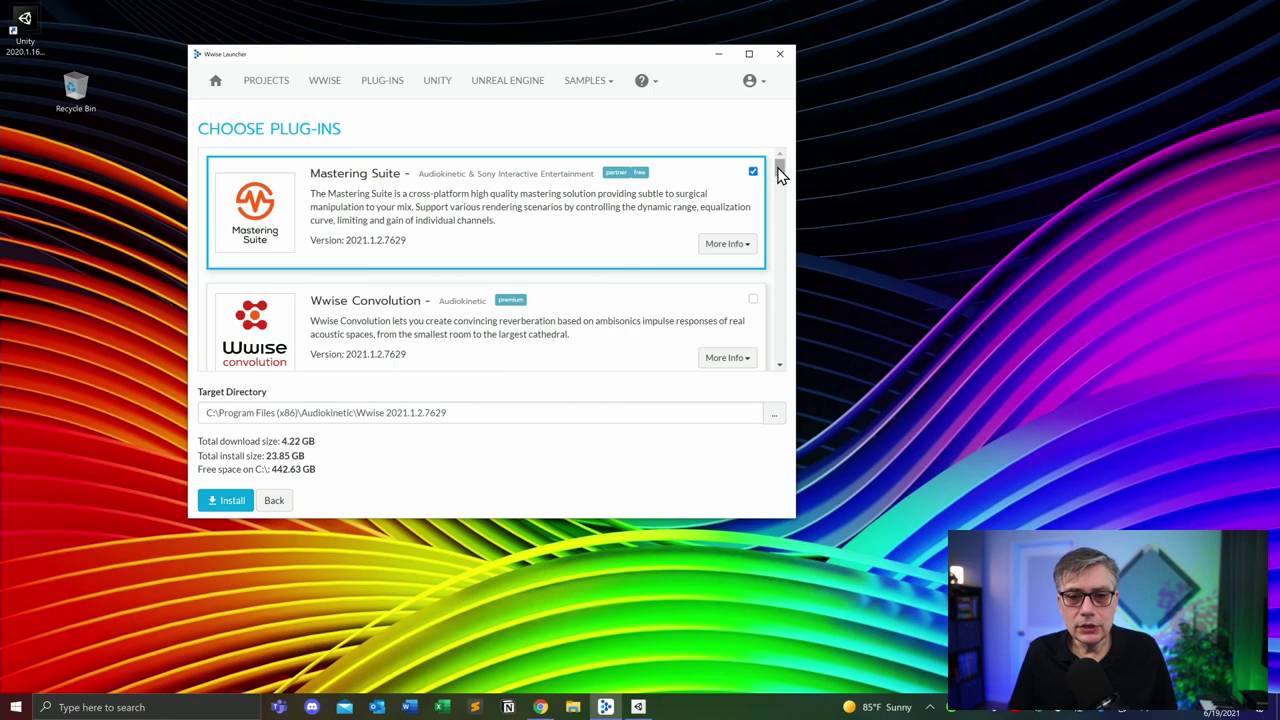
# Step: Exclude the iZotope suite and the McDSP ML1, McDSP Futzbox plug-ins from the Wwise installation
pyautogui.moveTo(780, 172); pyautogui.dragTo(789, 318)
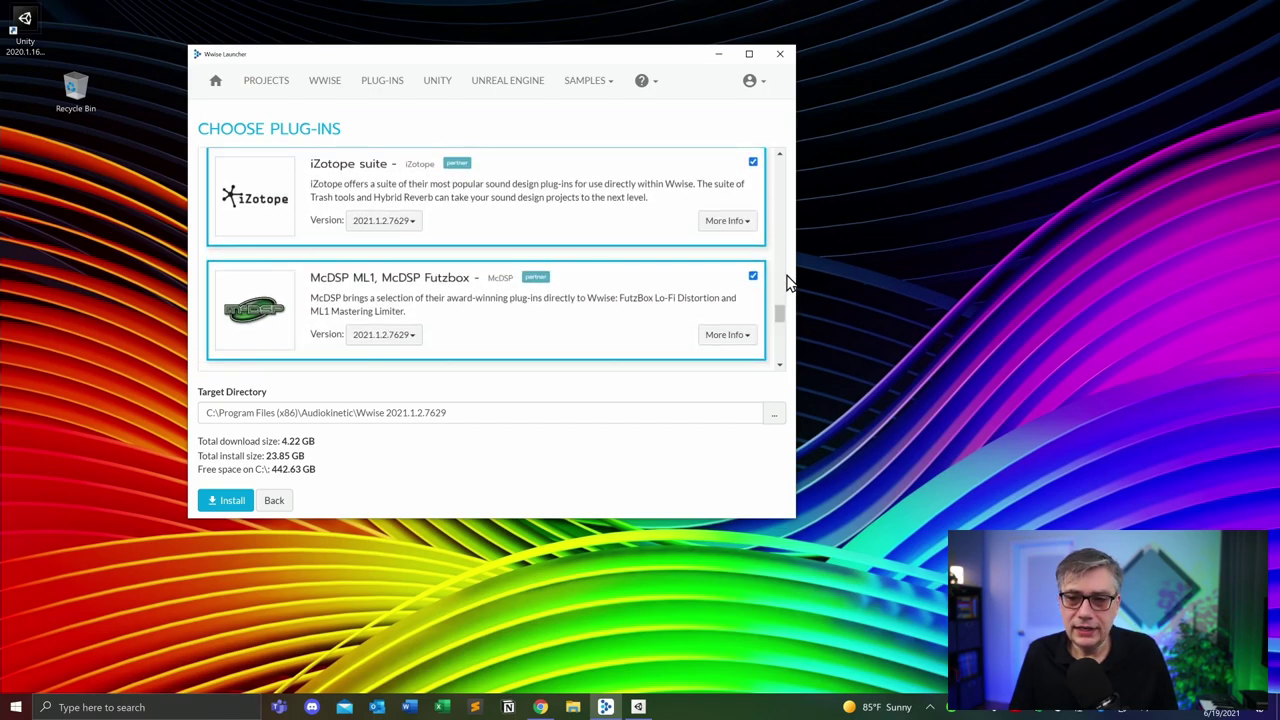
pyautogui.click(753, 163)
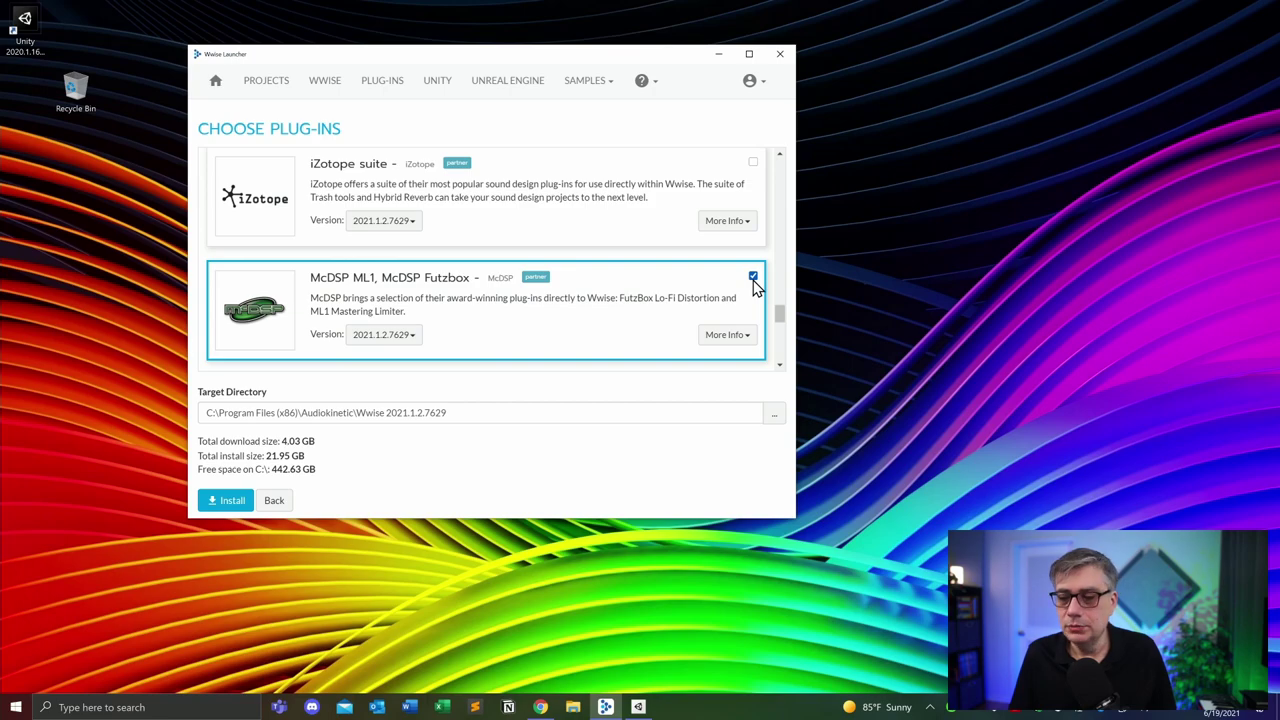
pyautogui.click(753, 277)
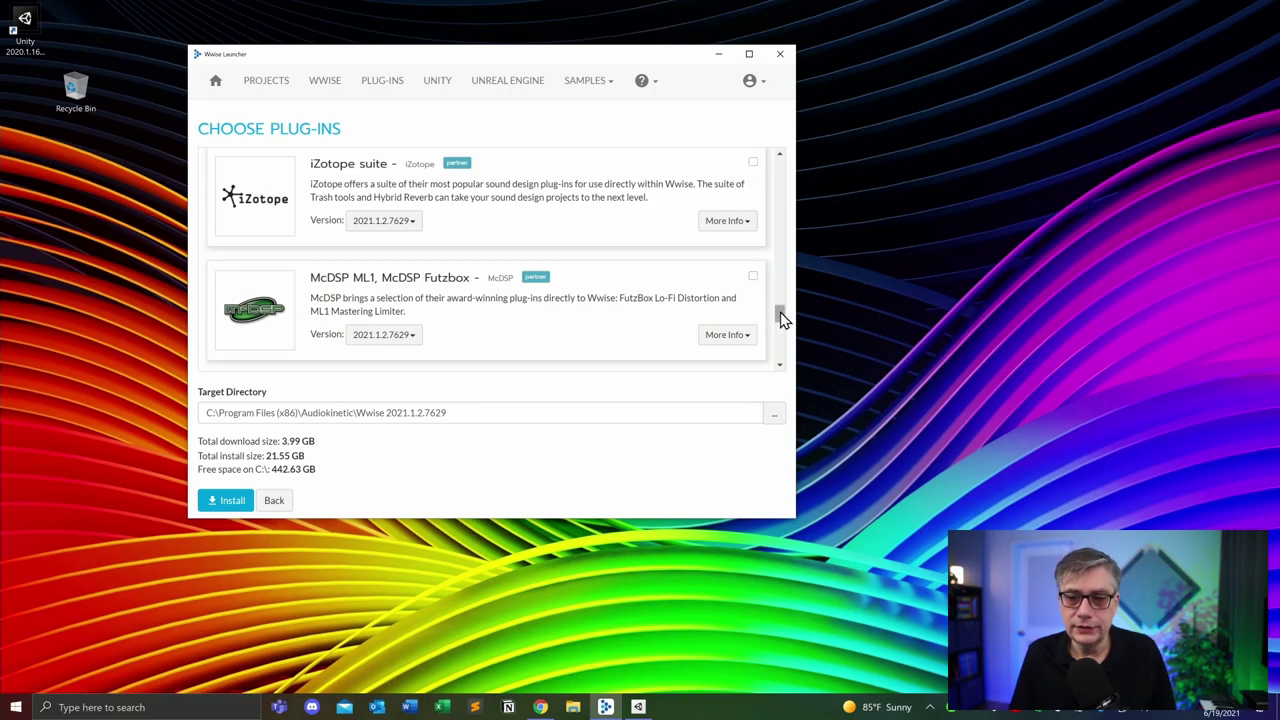
# Step: Include the Nuendo Game Audio Connect plug-in, then install Wwise and allow Wwise Launcher to make changes
pyautogui.moveTo(782, 318); pyautogui.dragTo(780, 346)
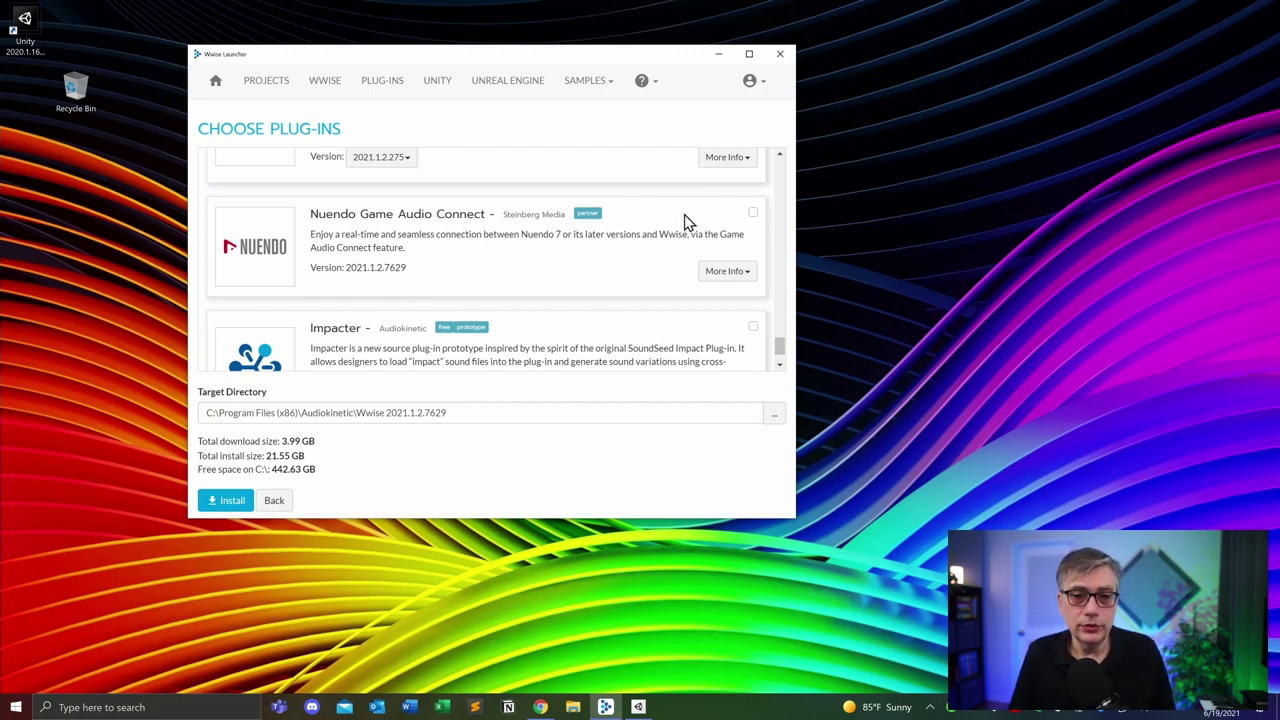
pyautogui.click(753, 213)
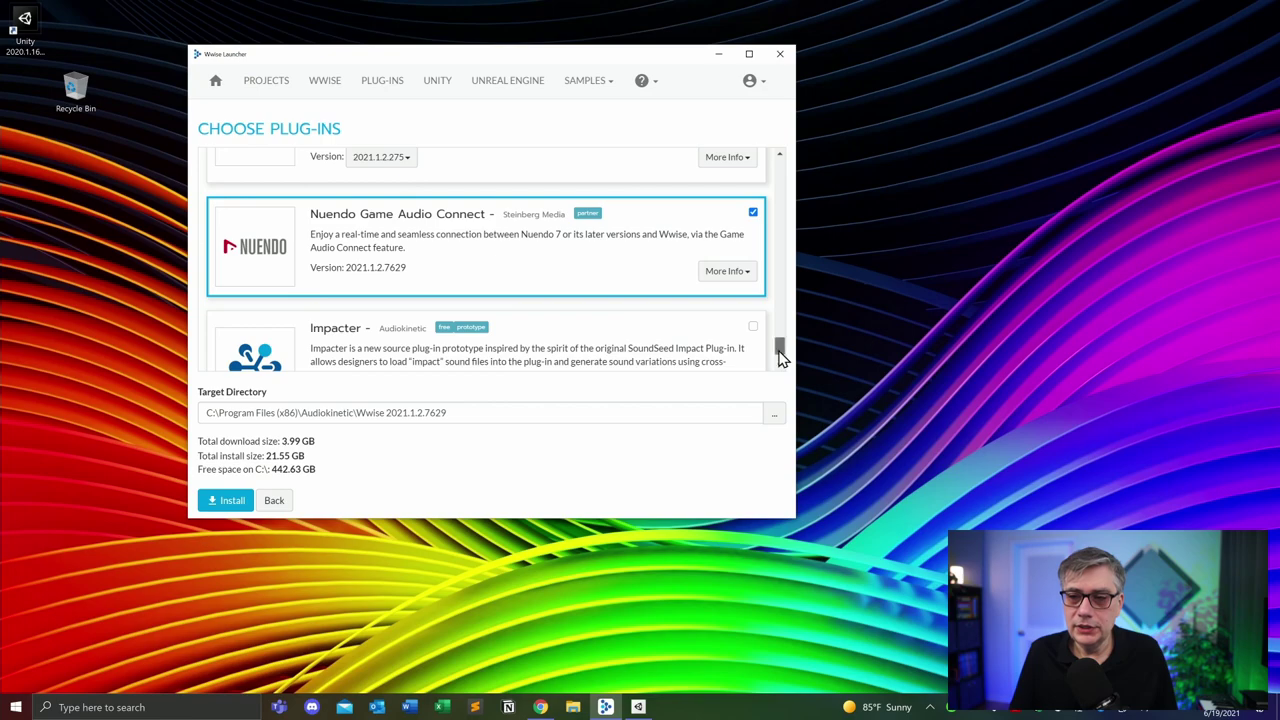
pyautogui.scroll(1, 783, 358)
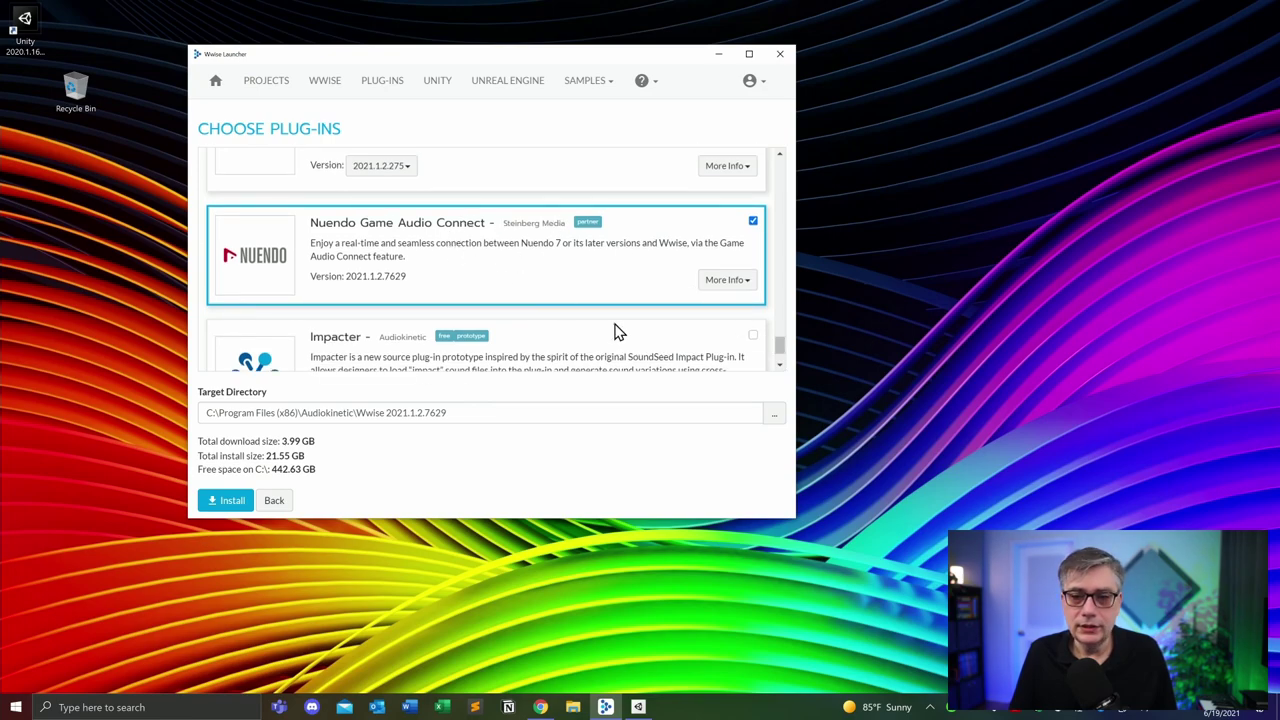
pyautogui.moveTo(780, 349); pyautogui.dragTo(775, 316)
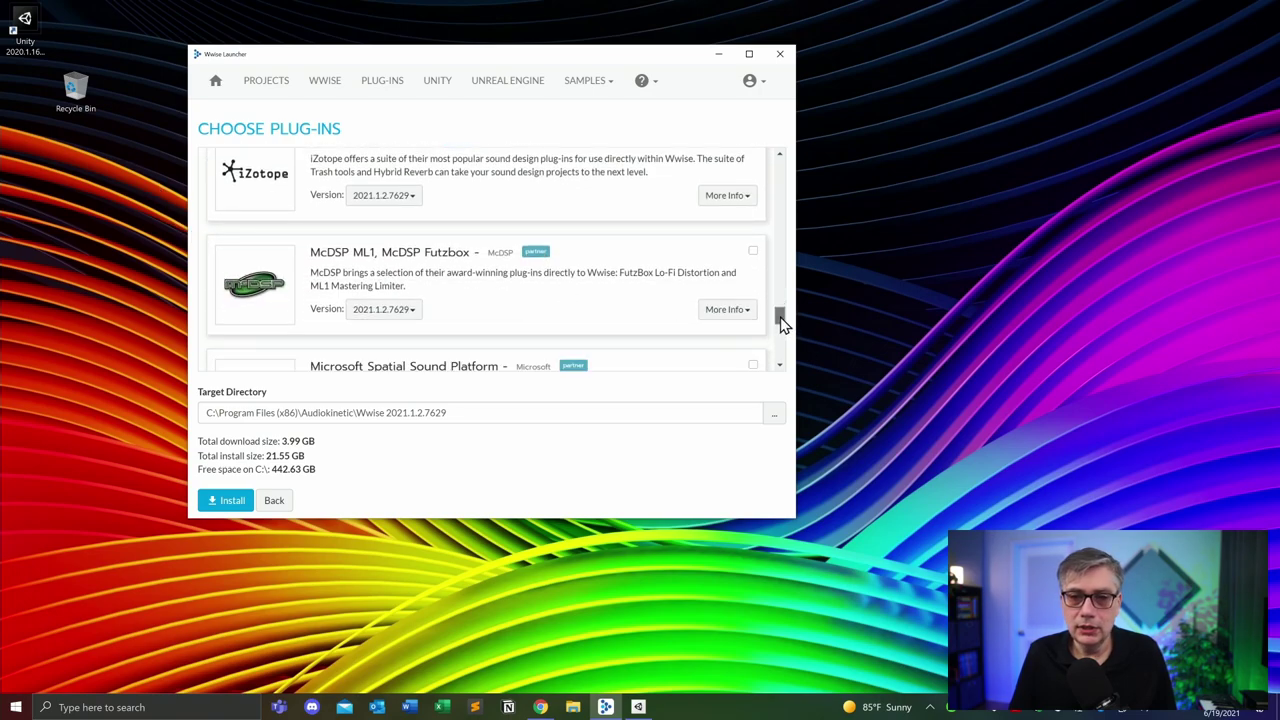
pyautogui.moveTo(783, 323); pyautogui.dragTo(789, 143)
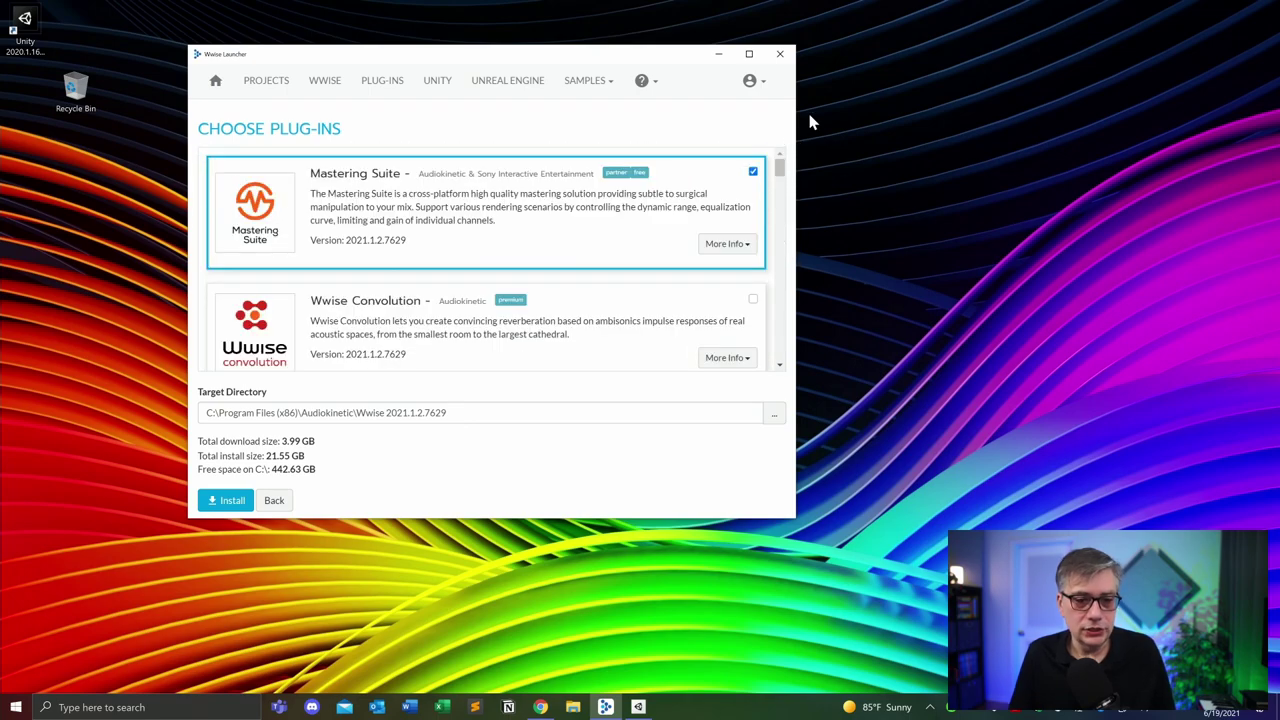
pyautogui.click(228, 506)
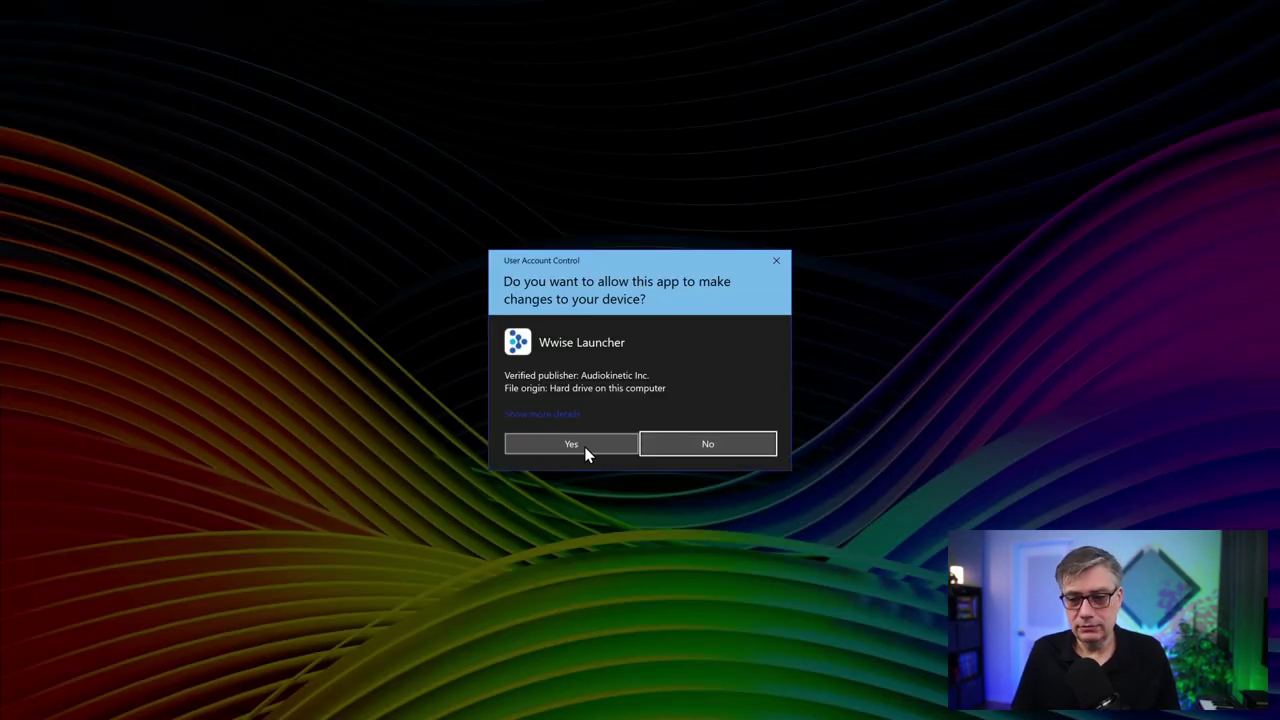
pyautogui.click(583, 446)
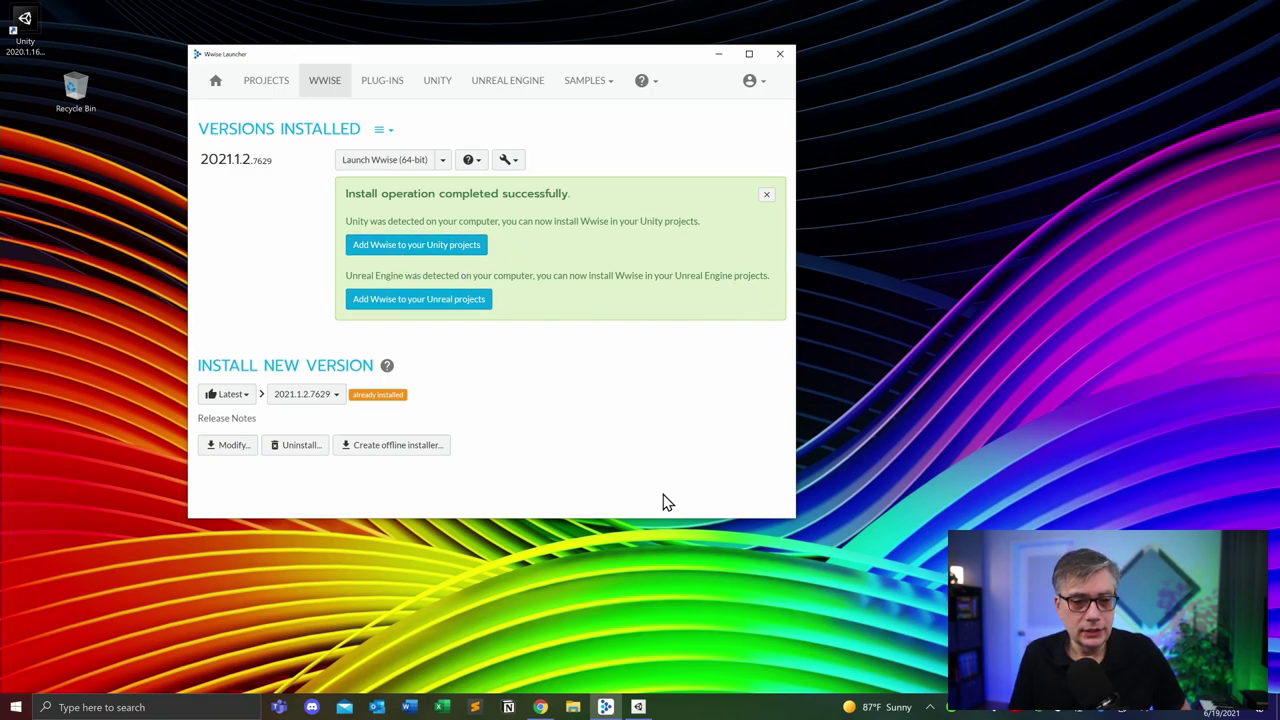
# Step: Dismiss the Wwise installation notice, browse the Wwise samples, and open the Wwise Adventure Game sample page
pyautogui.click(767, 195)
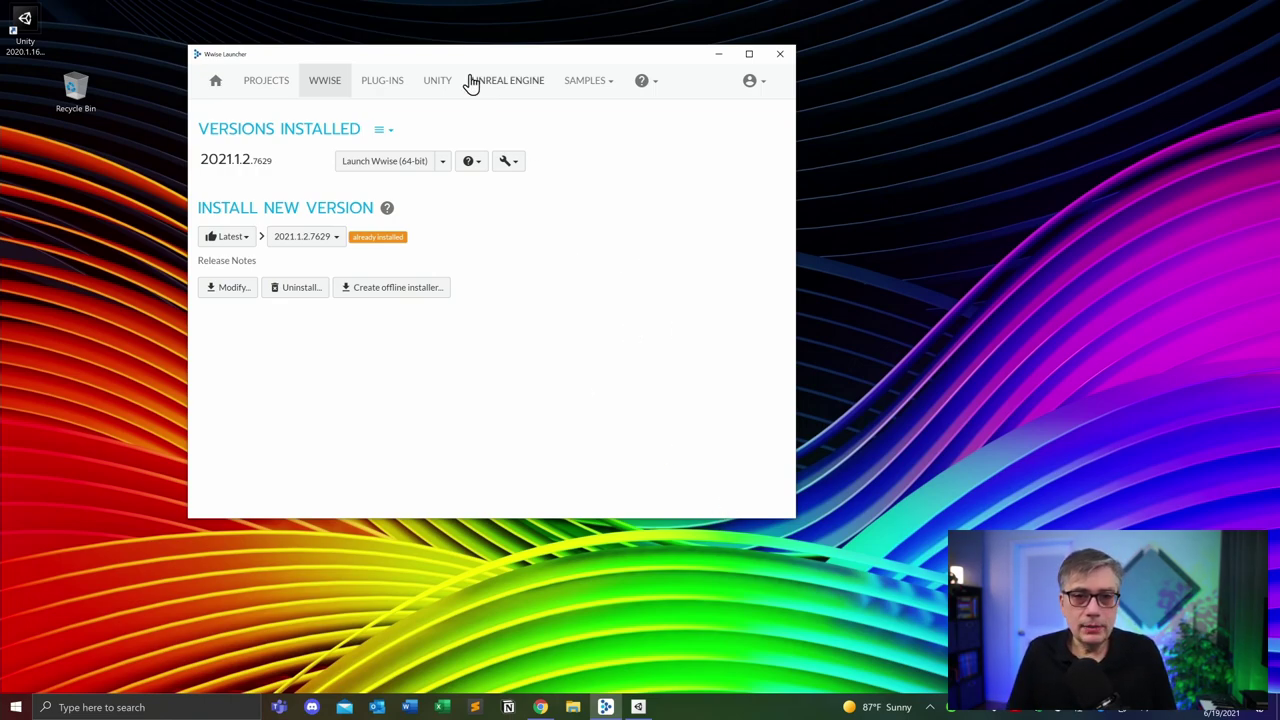
pyautogui.moveTo(471, 57); pyautogui.dragTo(503, 78)
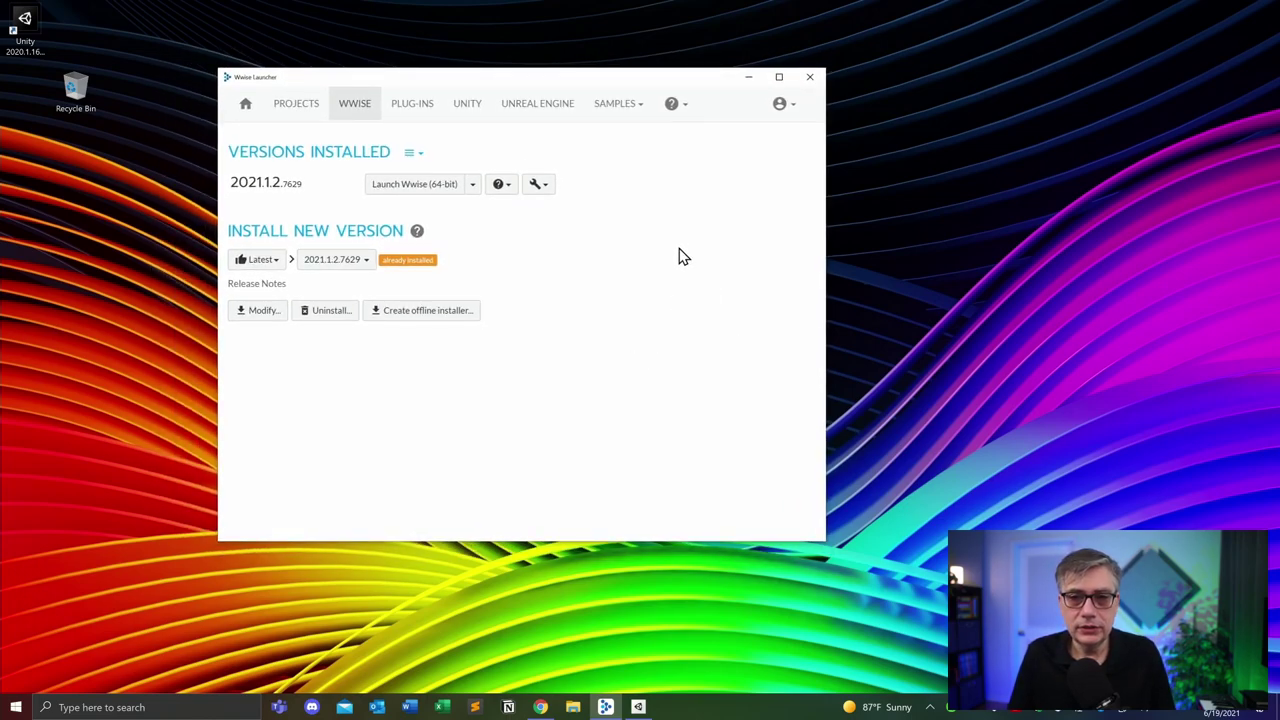
pyautogui.click(620, 108)
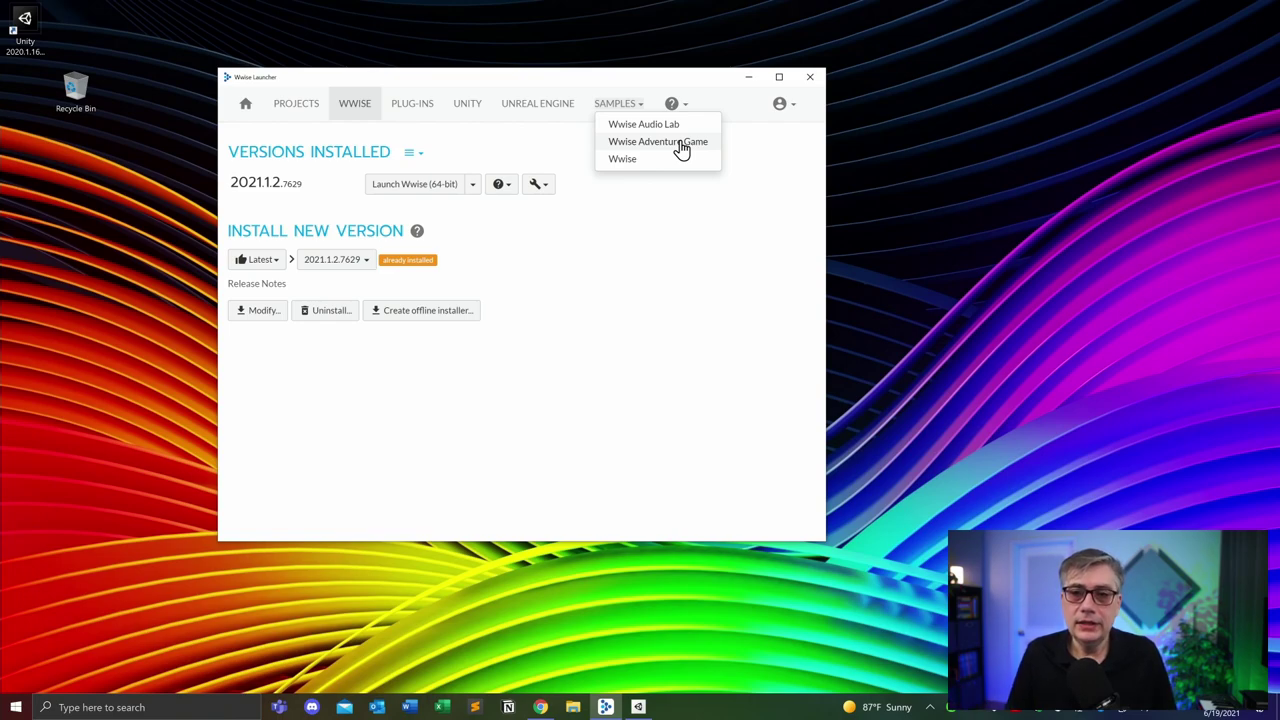
pyautogui.click(625, 161)
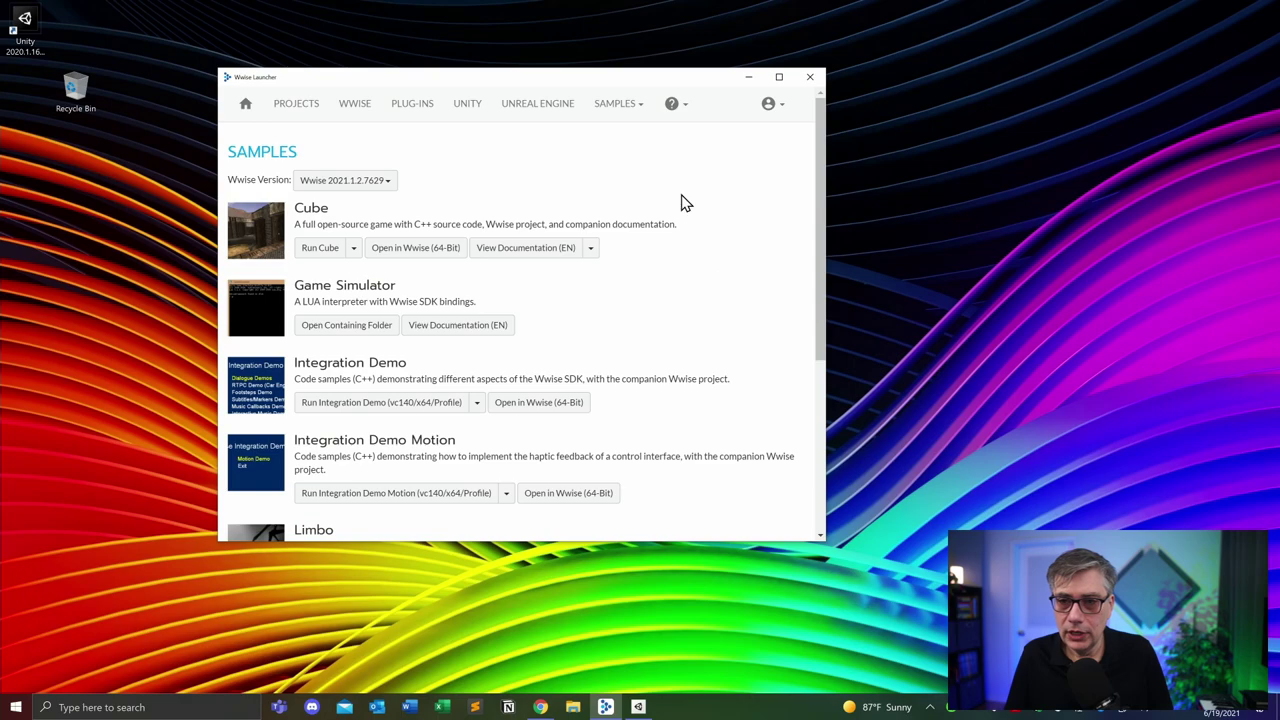
pyautogui.click(628, 106)
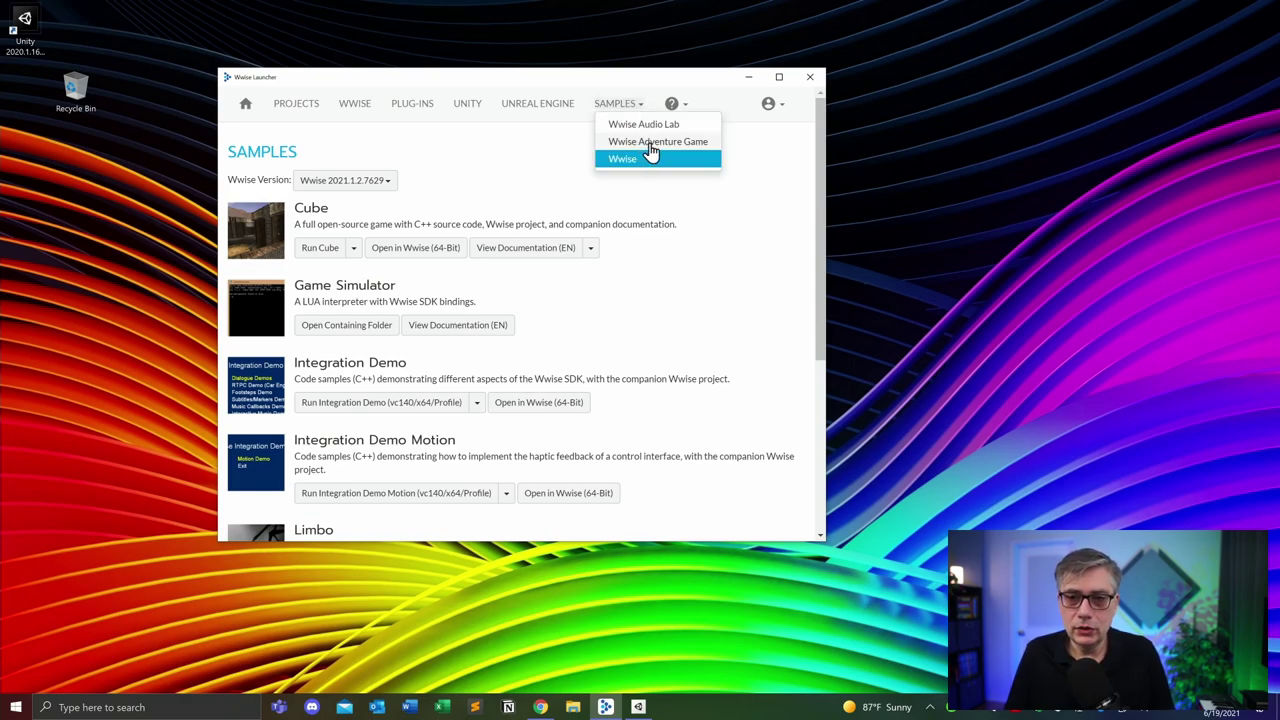
pyautogui.click(651, 143)
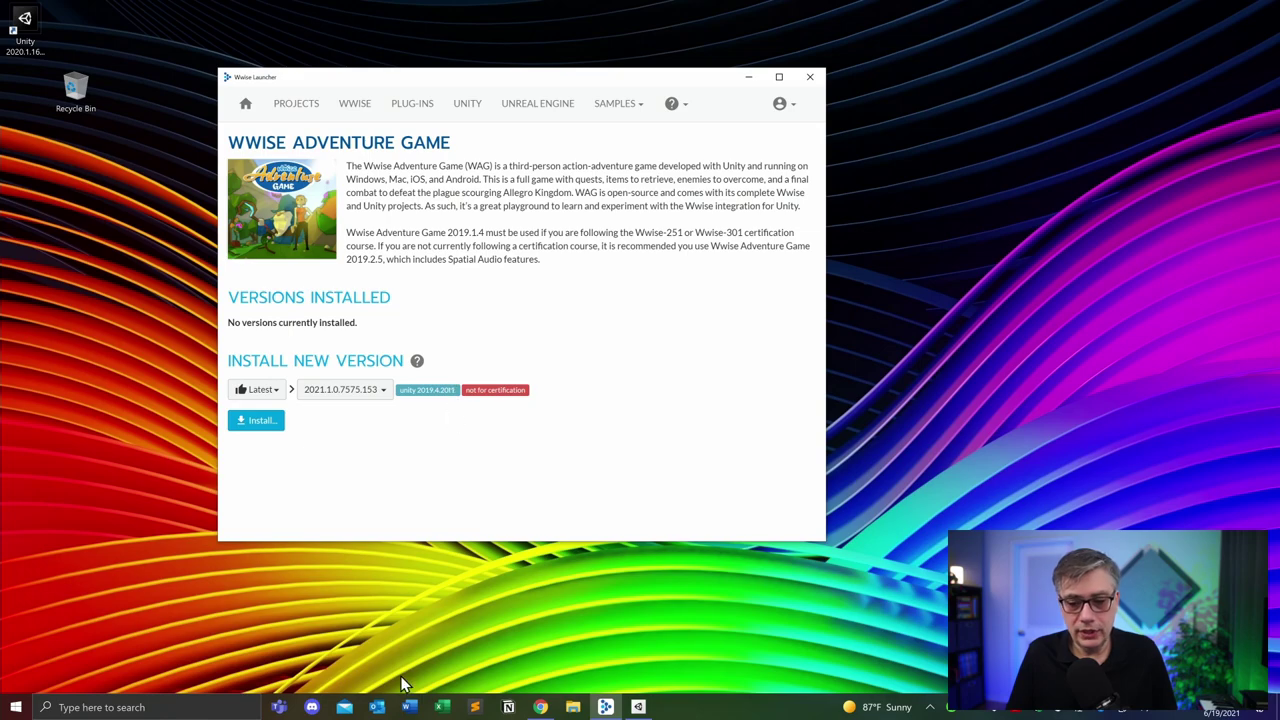
# Step: Switch to Unity Hub and check the installed and available Unity versions, then return to Wwise Launcher
pyautogui.click(606, 705)
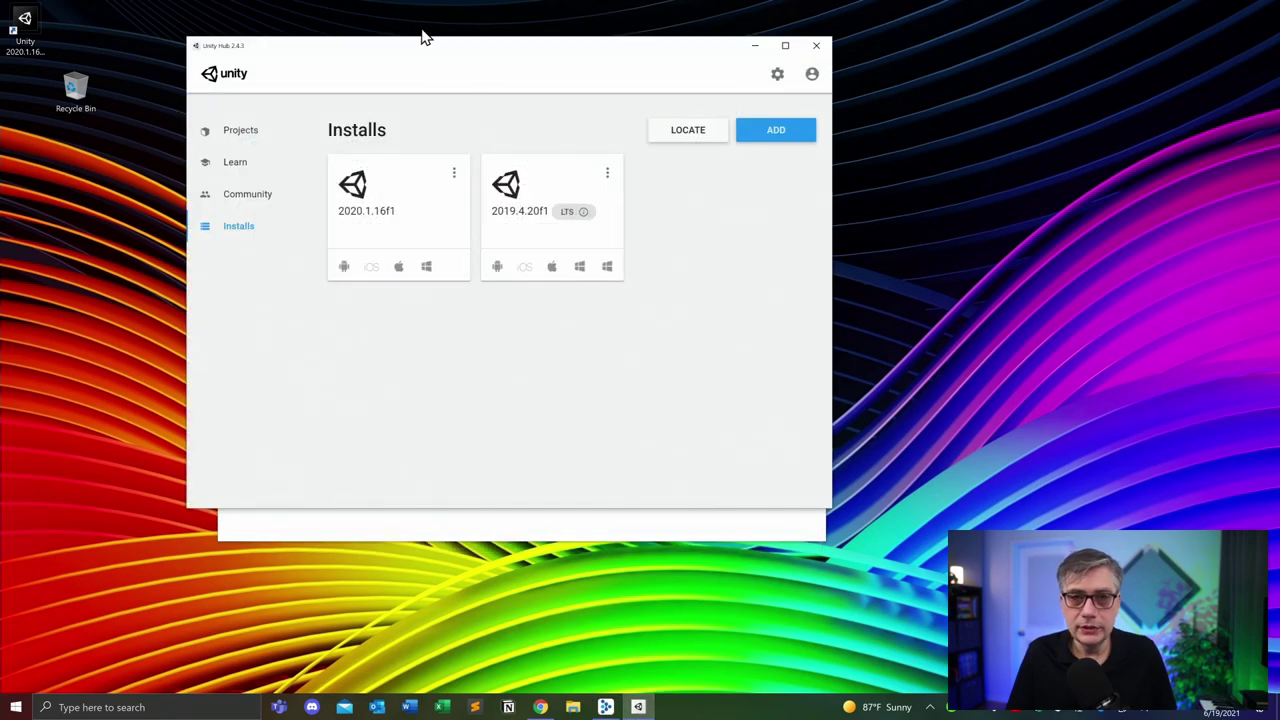
pyautogui.moveTo(435, 55); pyautogui.dragTo(762, 73)
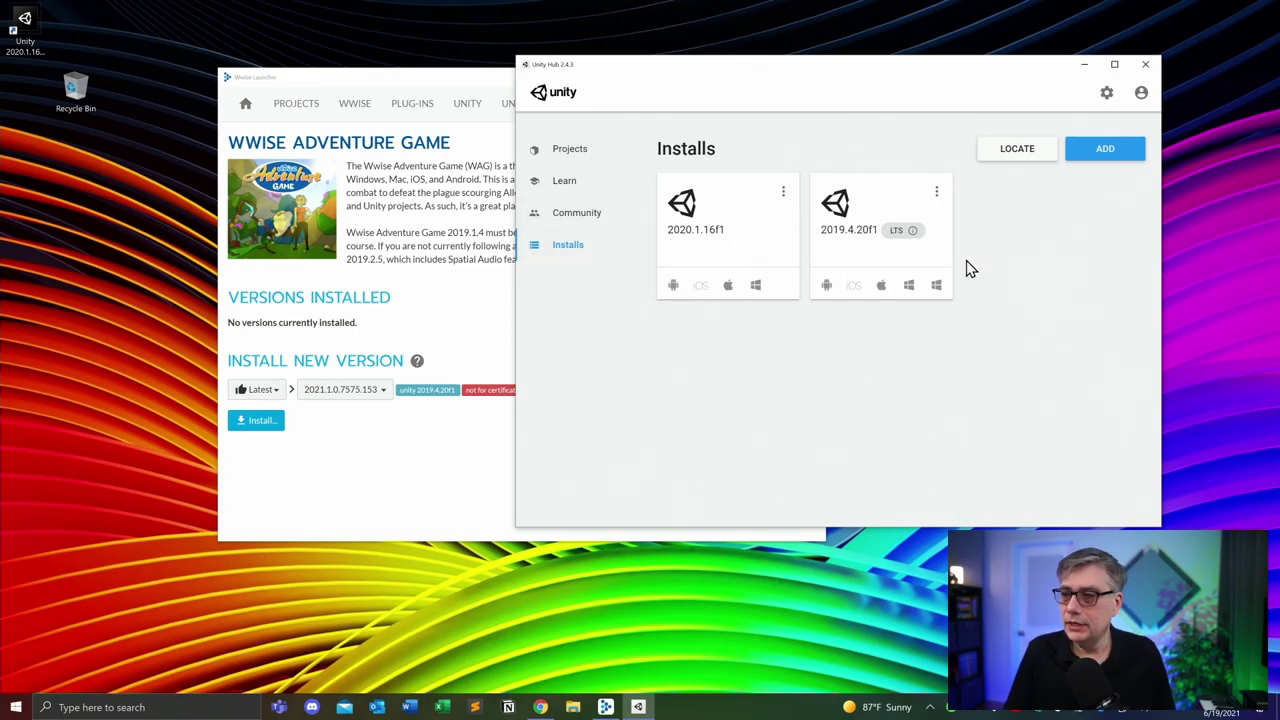
pyautogui.click(1137, 155)
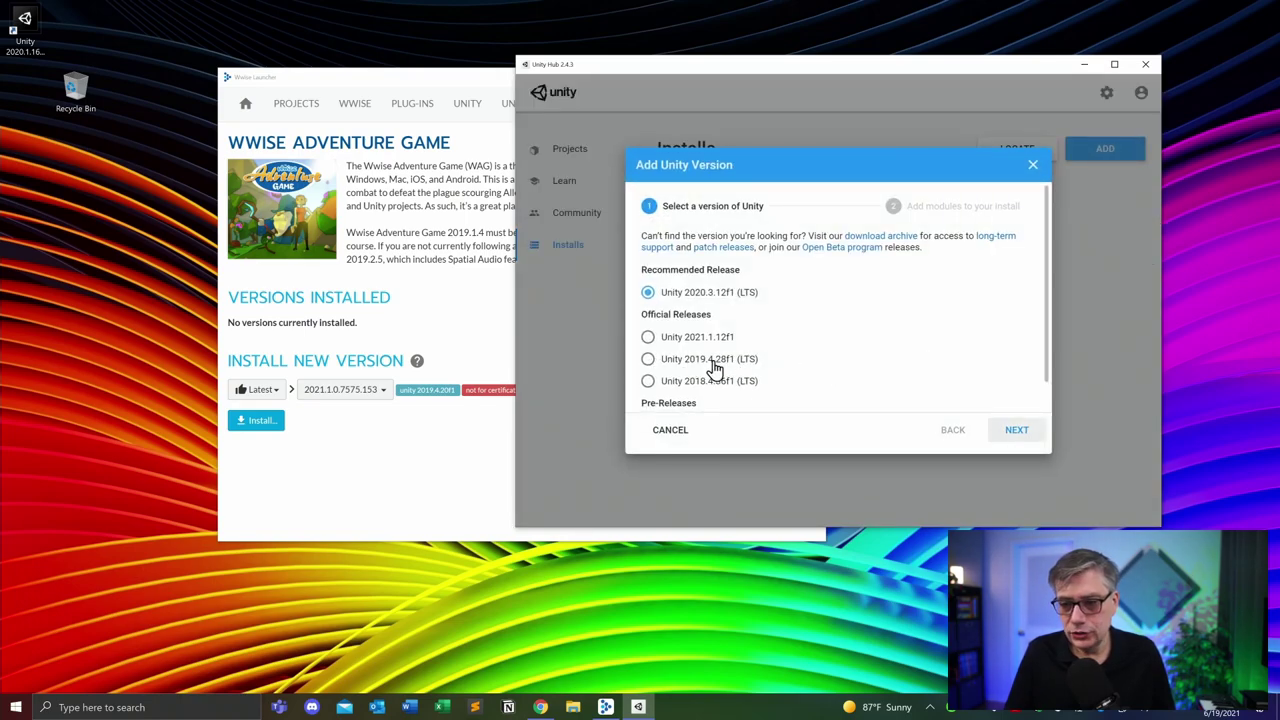
pyautogui.click(1034, 168)
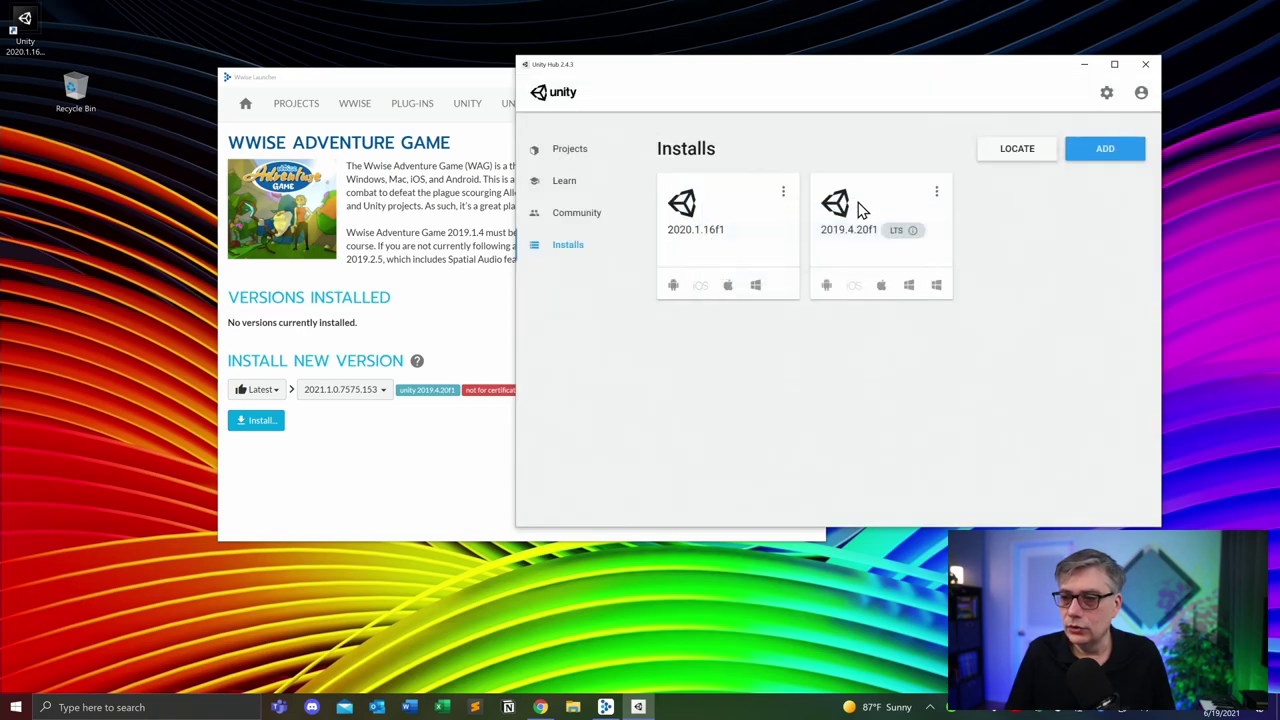
pyautogui.click(1078, 66)
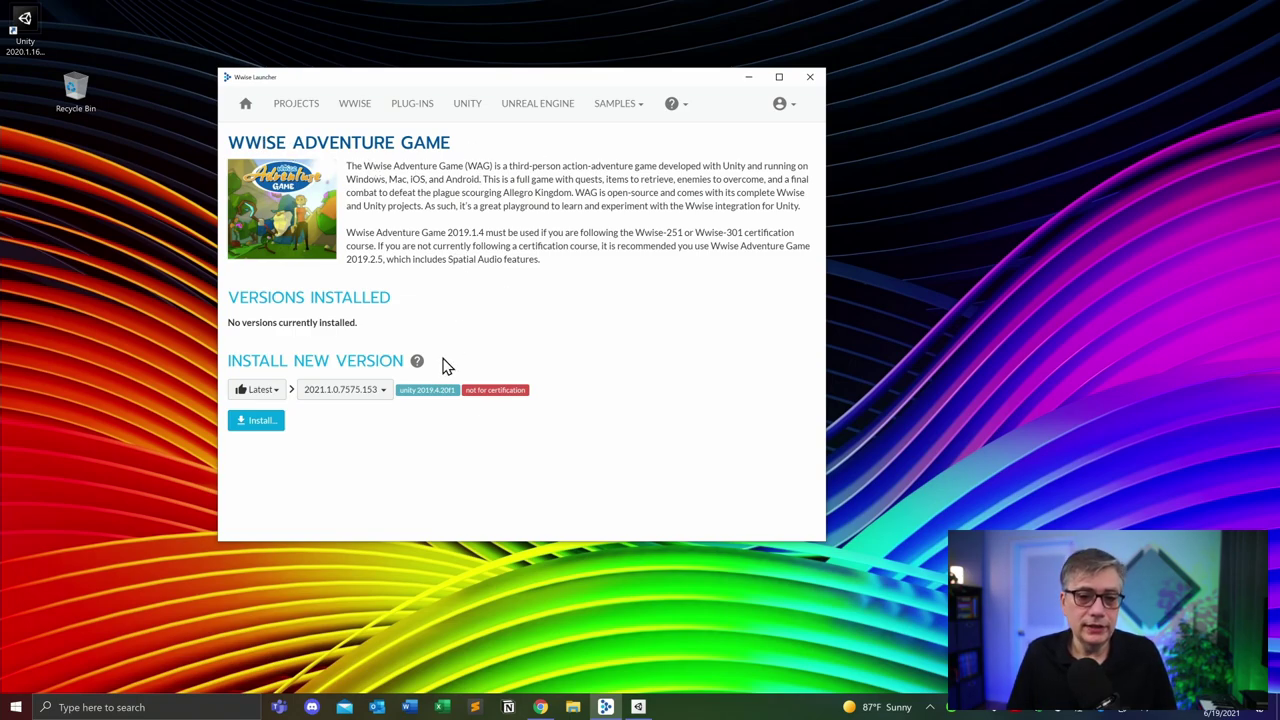
# Step: Review the available Wwise Adventure Game versions and release categories without changing the selection
pyautogui.click(384, 396)
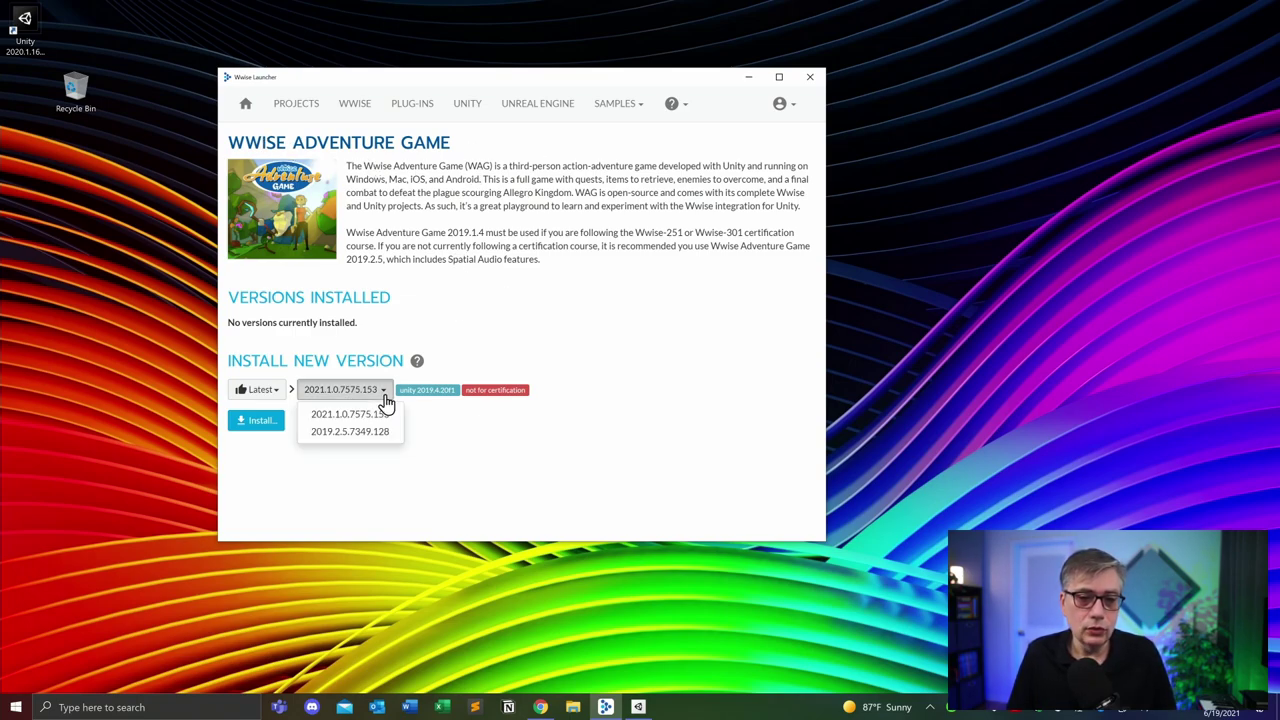
pyautogui.click(483, 309)
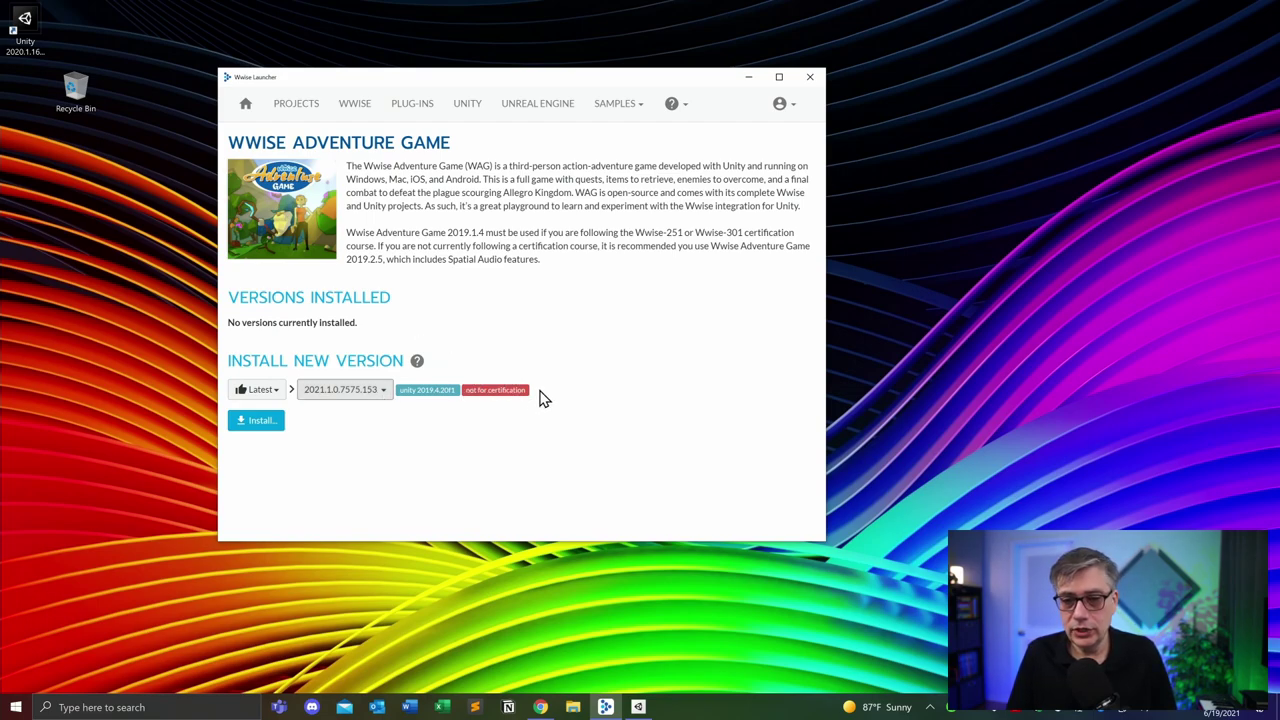
pyautogui.click(272, 392)
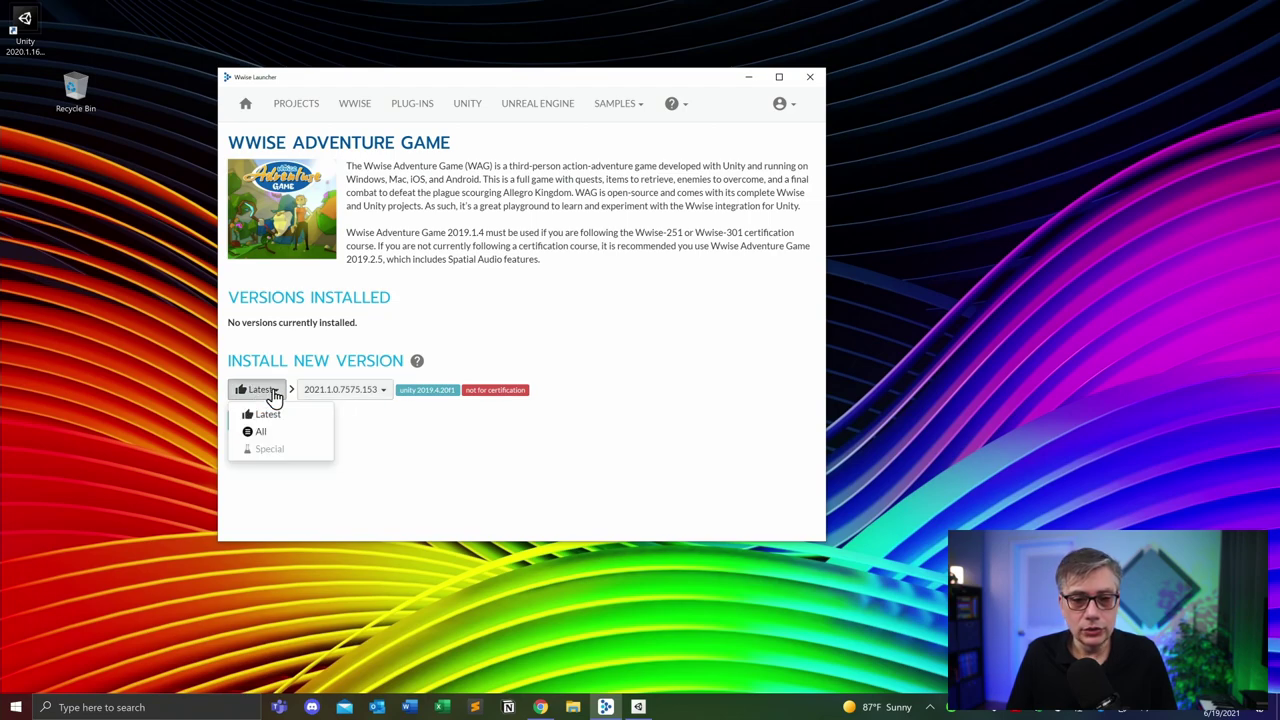
pyautogui.click(532, 307)
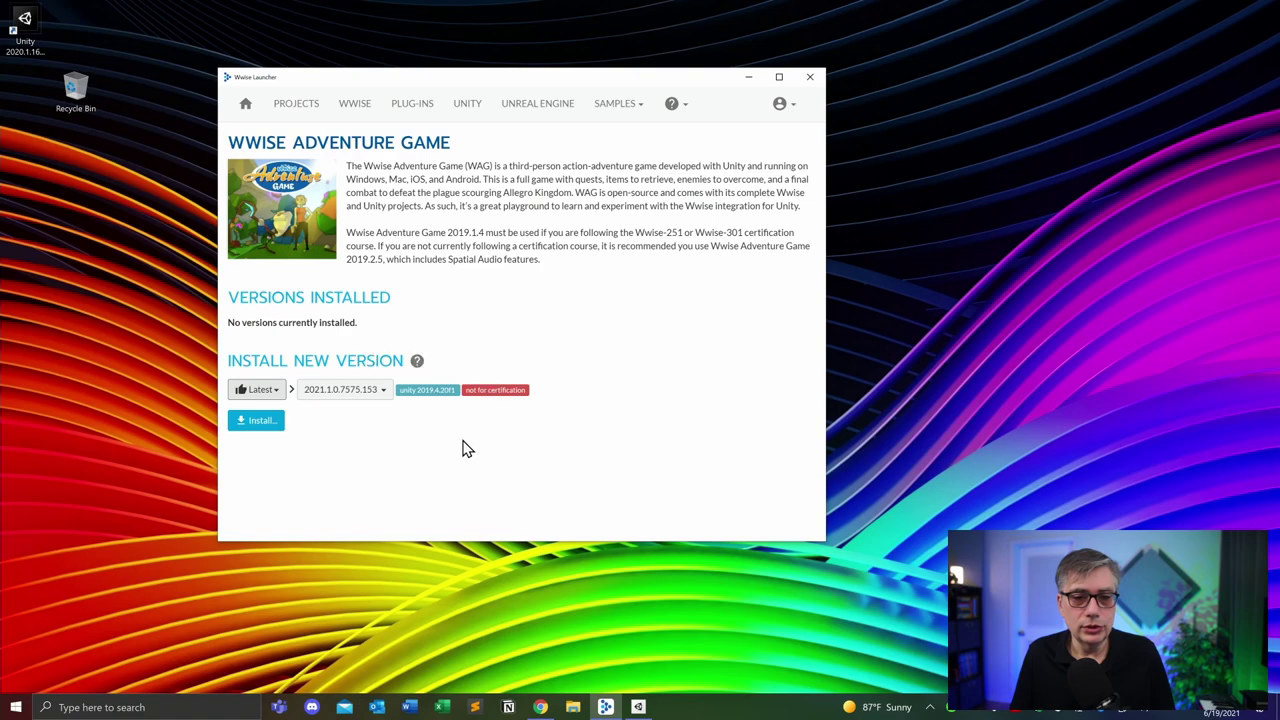
pyautogui.click(292, 443)
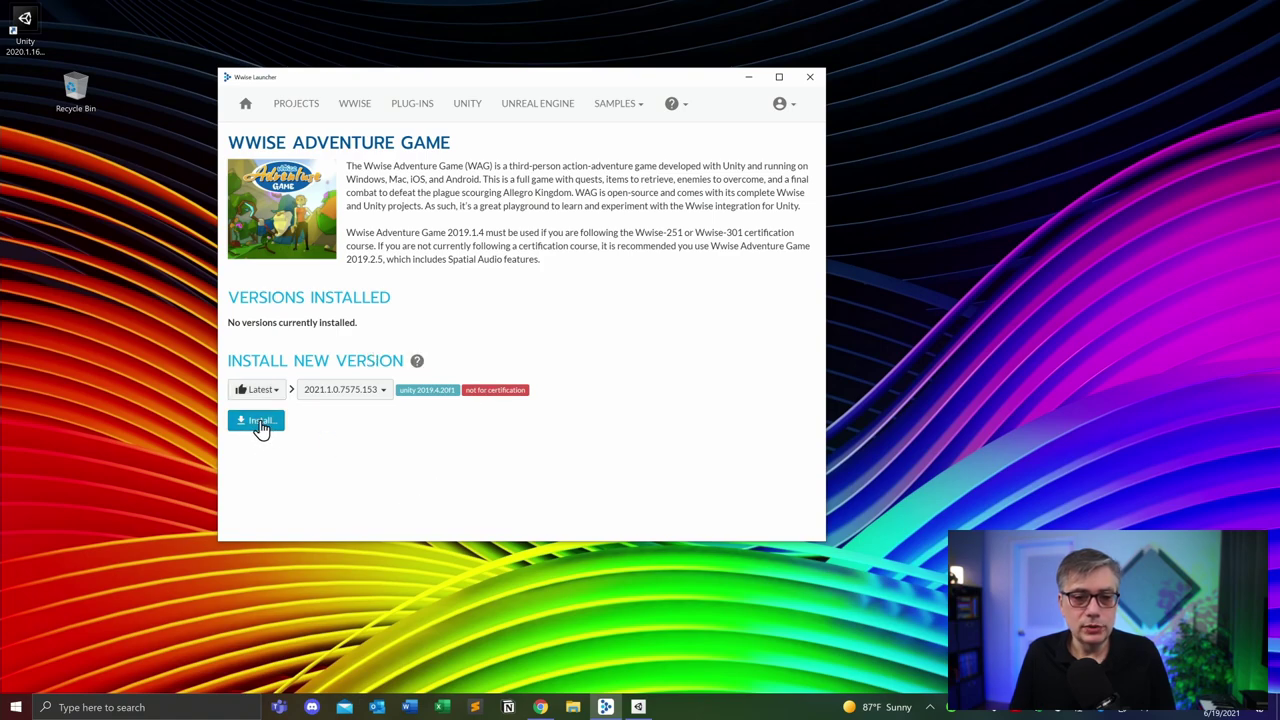
# Step: Install Wwise Adventure Game 2021.1.0.153 with the Unity source project included, allow the launcher to make changes, and dismiss the completion notice
pyautogui.click(258, 422)
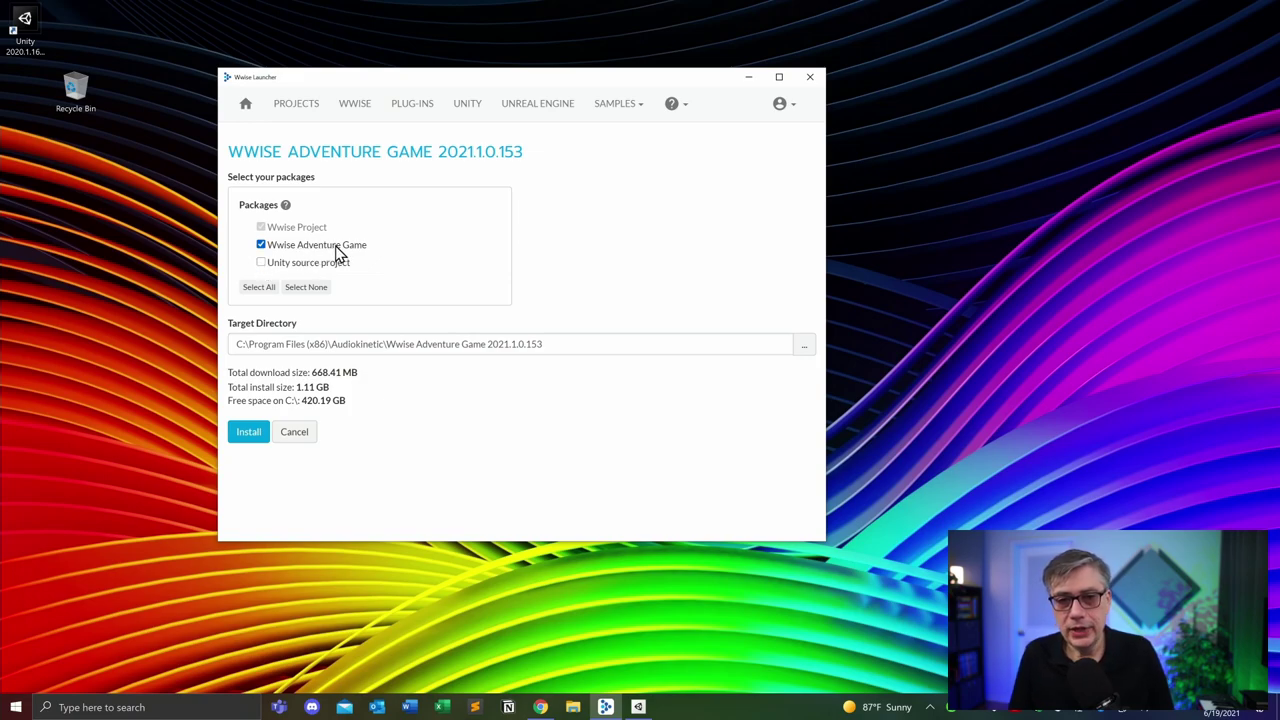
pyautogui.click(262, 263)
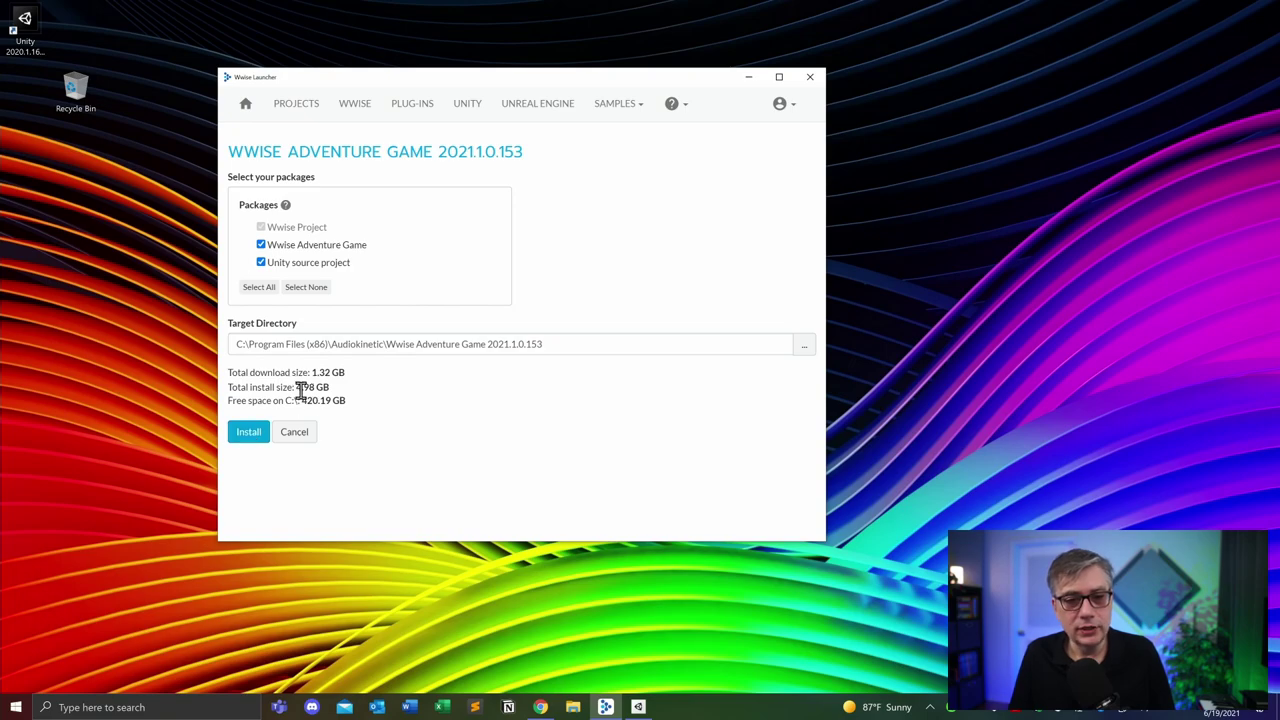
pyautogui.click(249, 433)
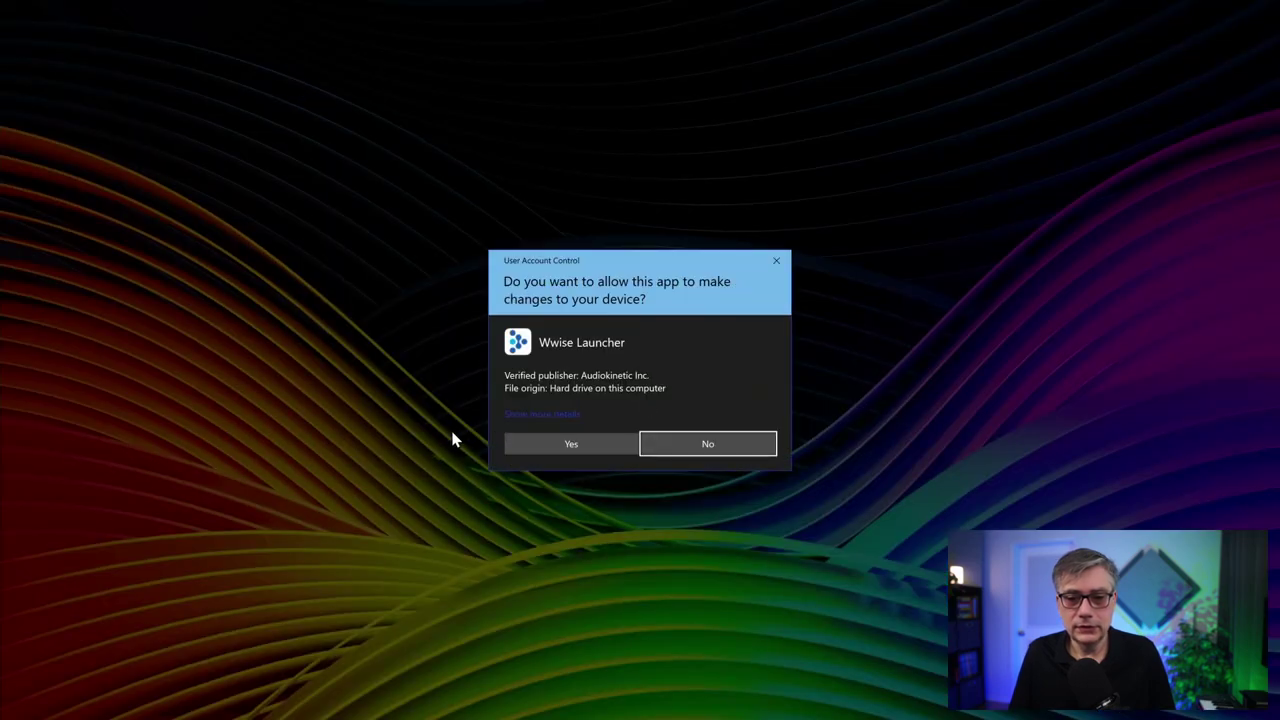
pyautogui.click(572, 446)
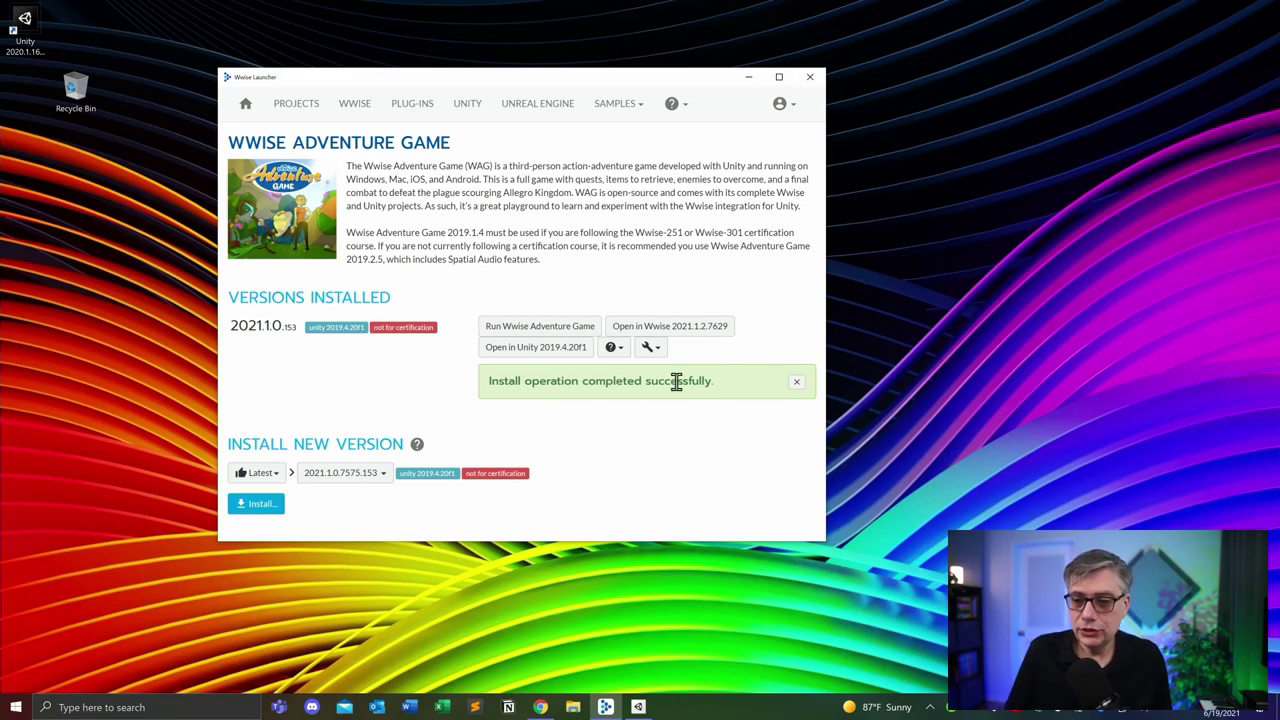
pyautogui.click(796, 381)
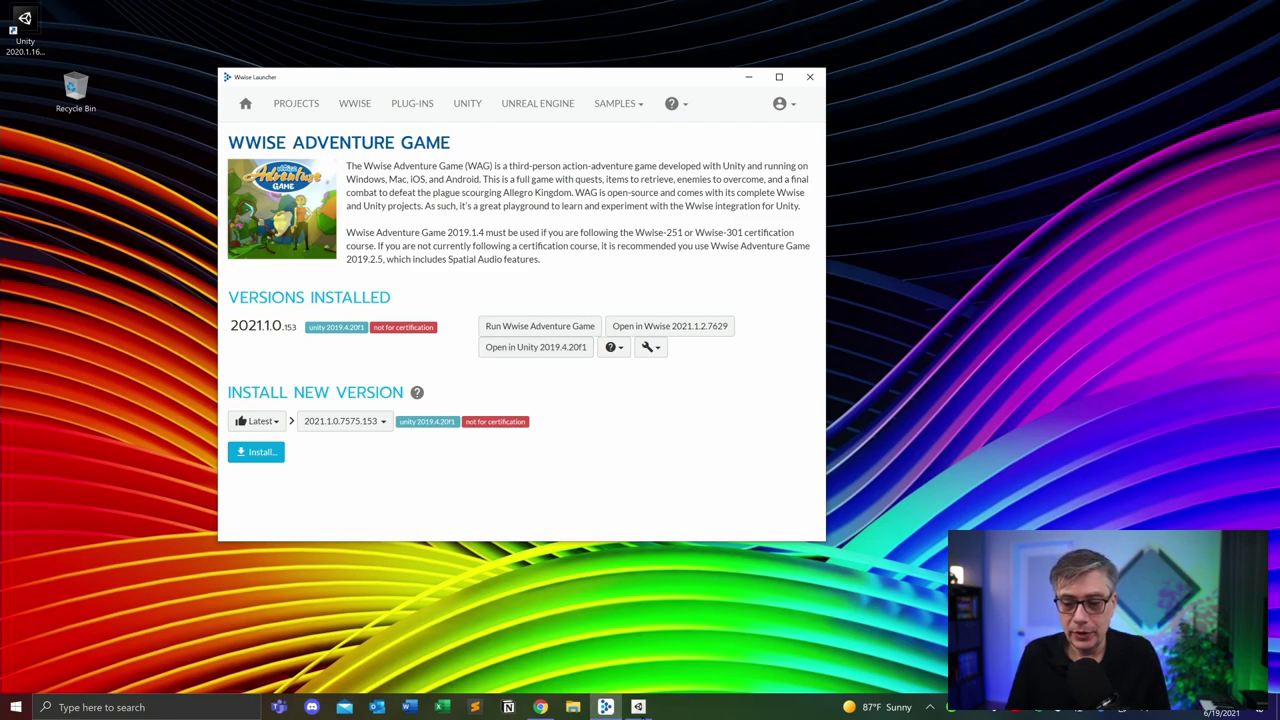
# Step: Recheck the installed versions in Unity Hub, then run the Wwise Adventure Game from Wwise Launcher and start a game
pyautogui.click(638, 707)
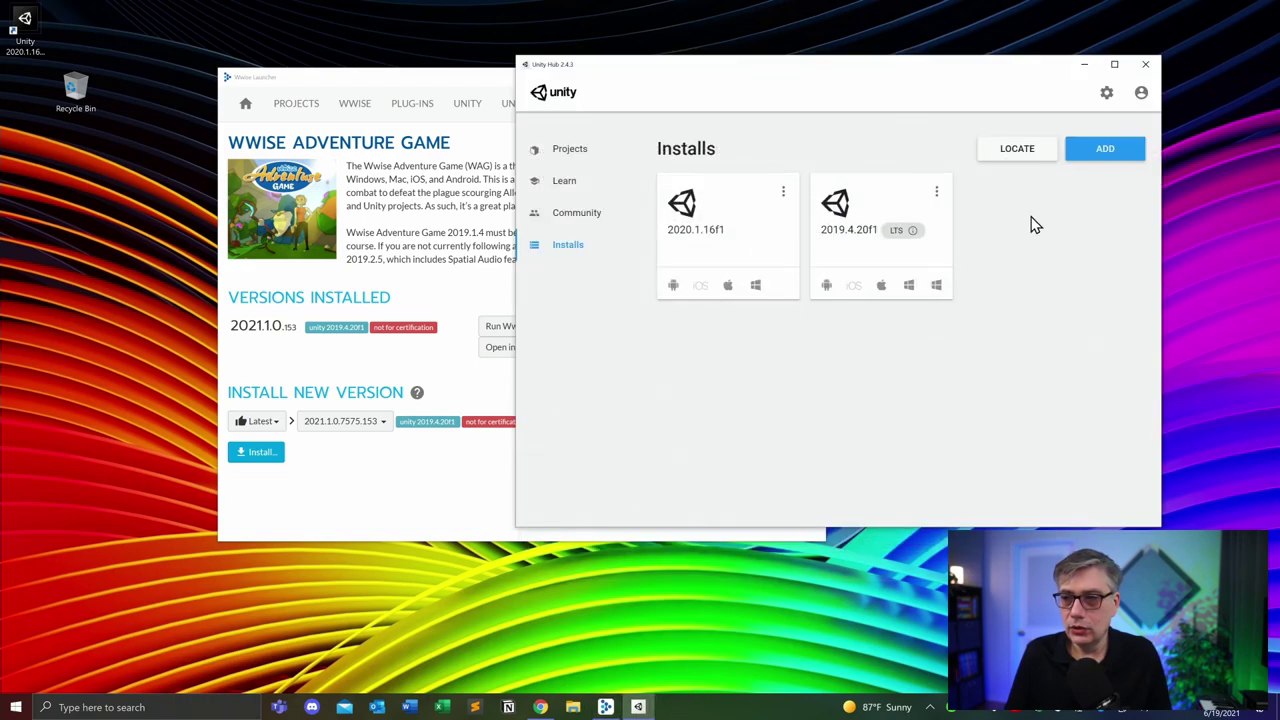
pyautogui.click(1087, 67)
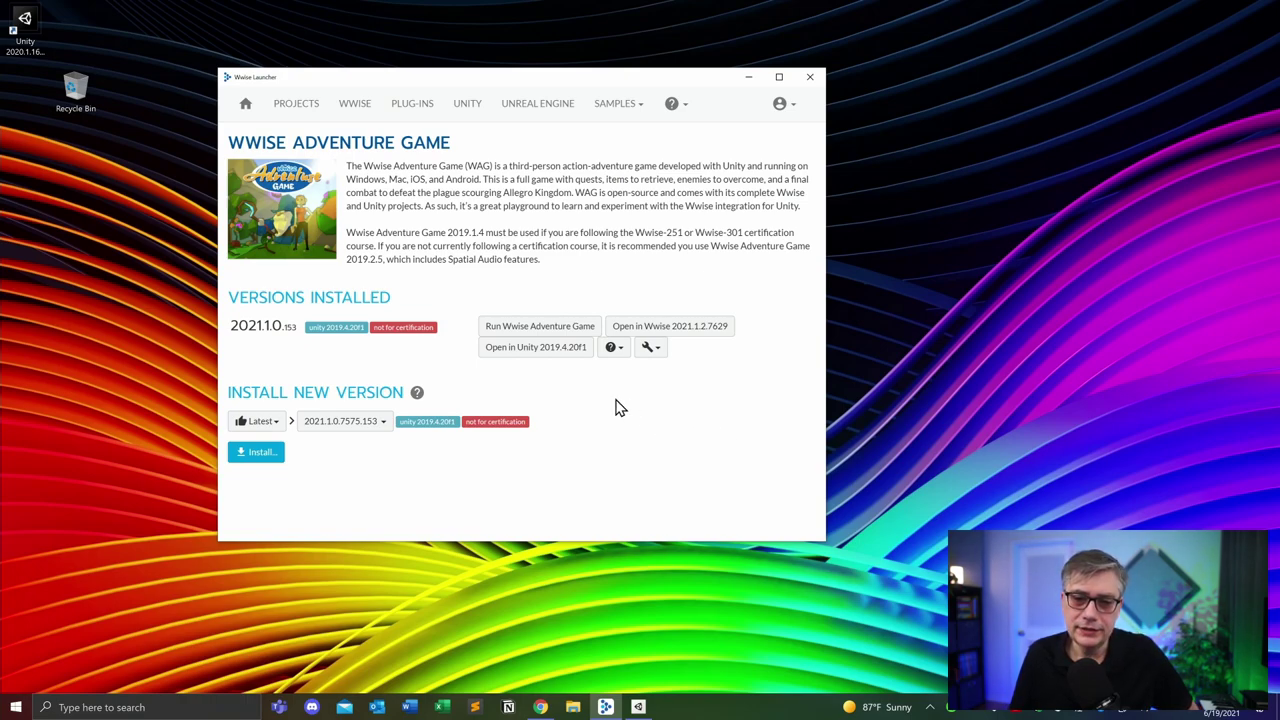
pyautogui.click(561, 335)
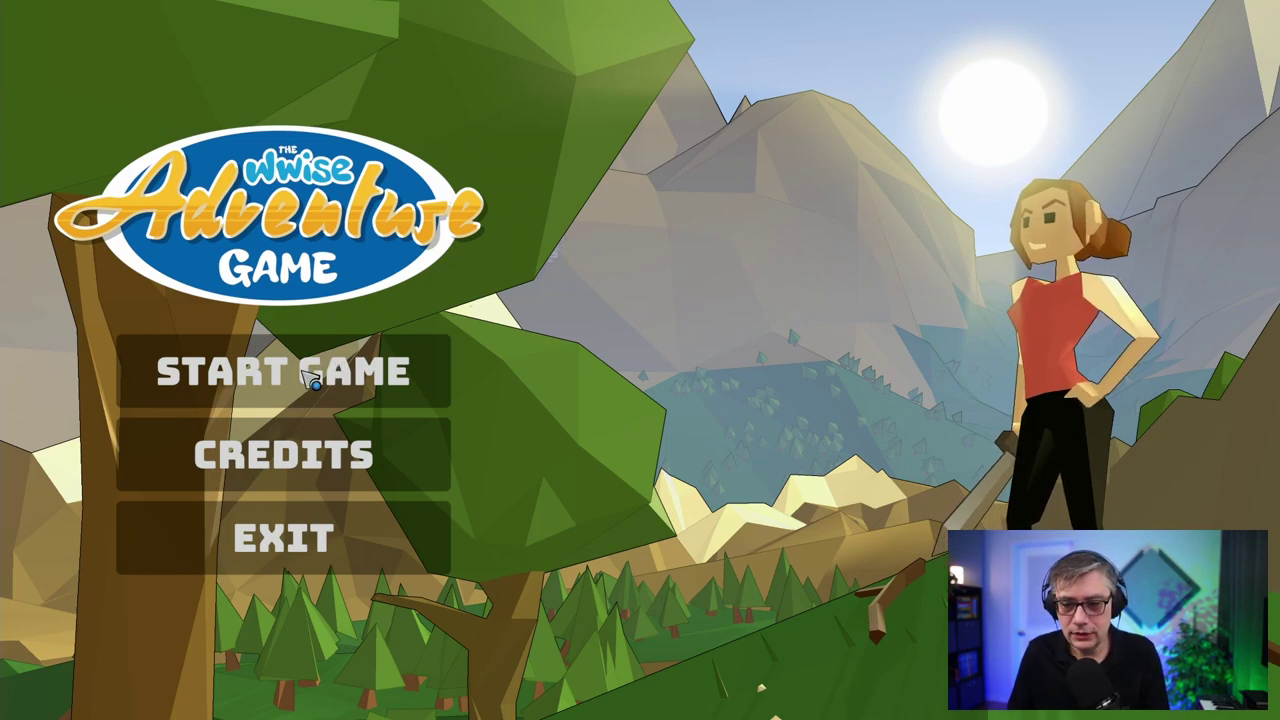
pyautogui.click(283, 371)
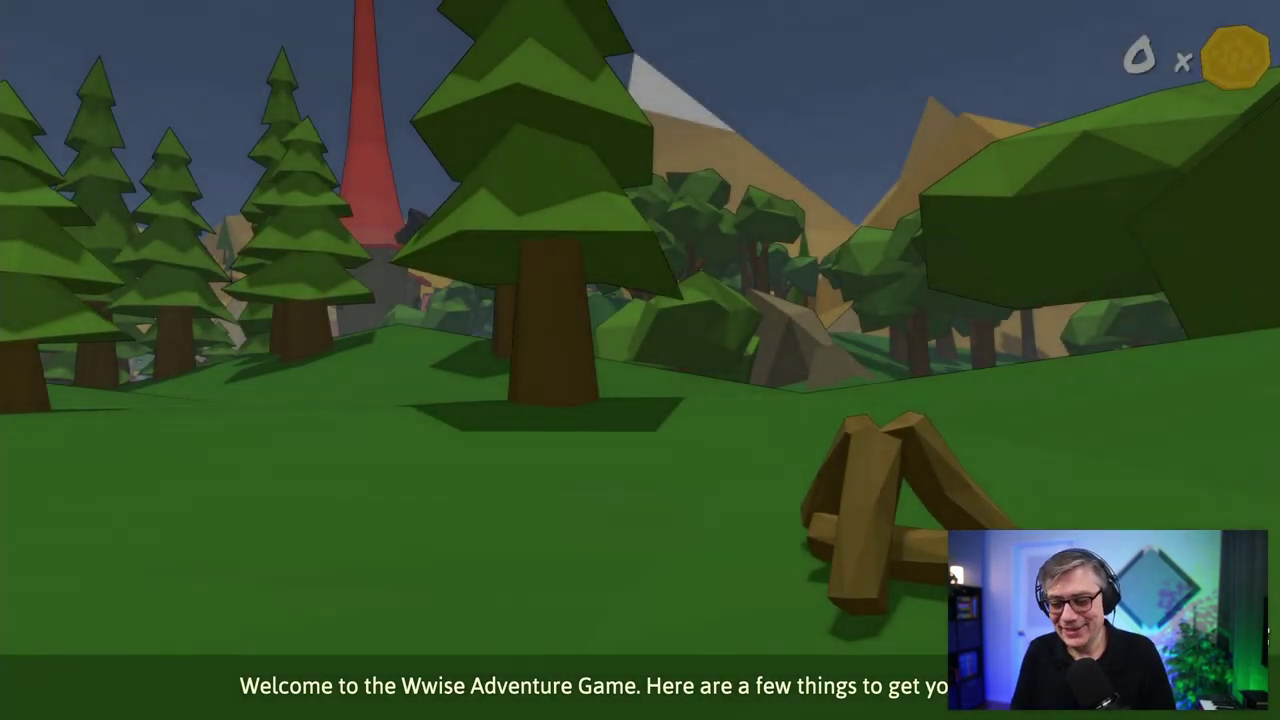
# Step: Walk the character along the path to the village, find the Wwizard, and talk to him
pyautogui.press('w')
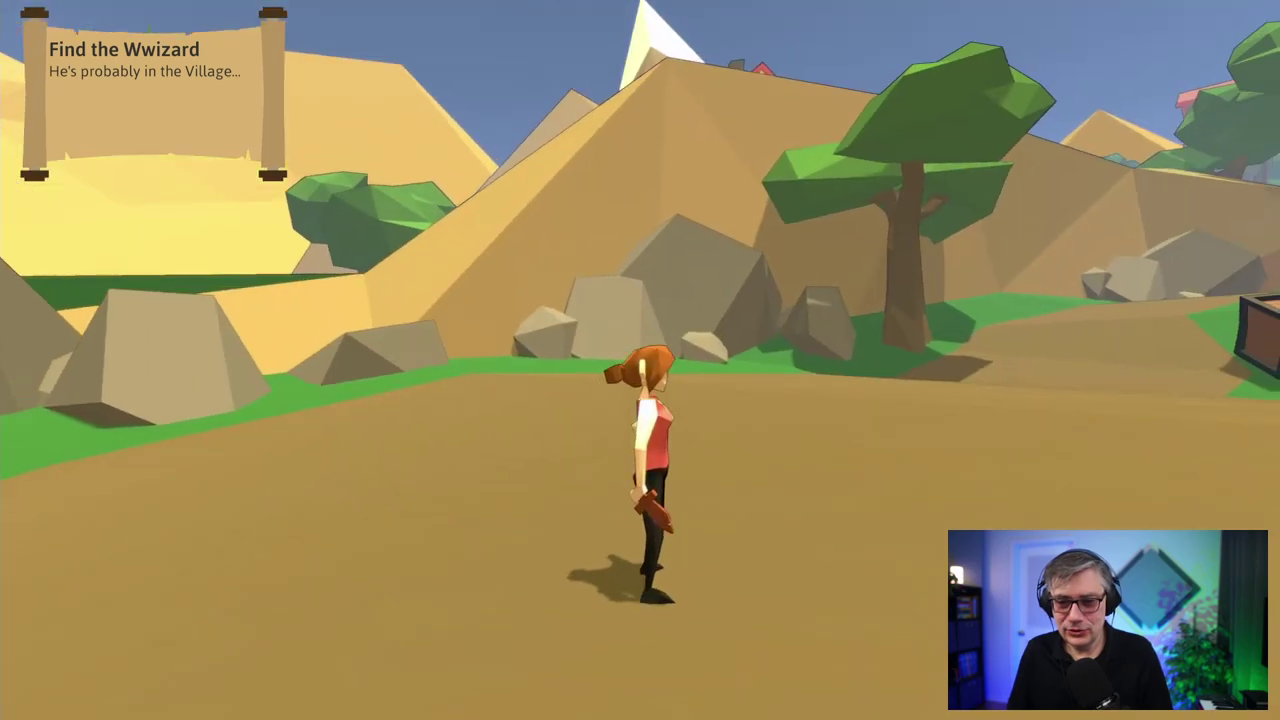
pyautogui.press('w')
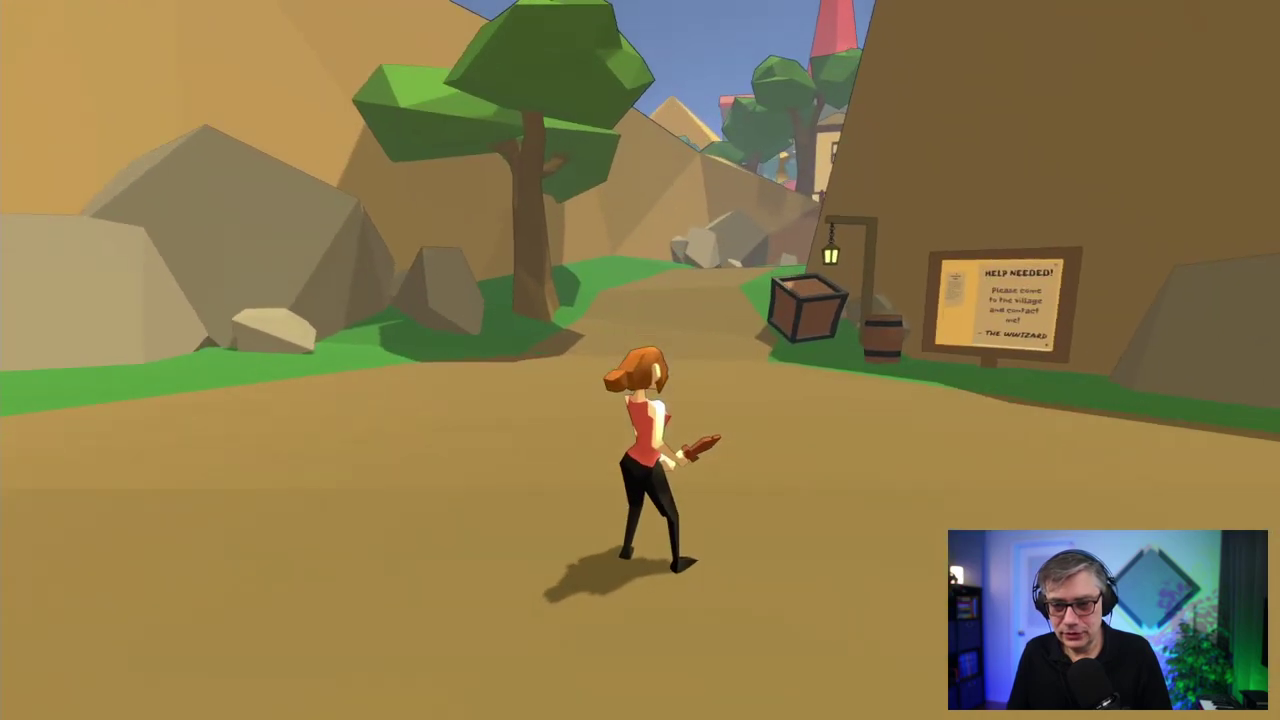
pyautogui.press('w')
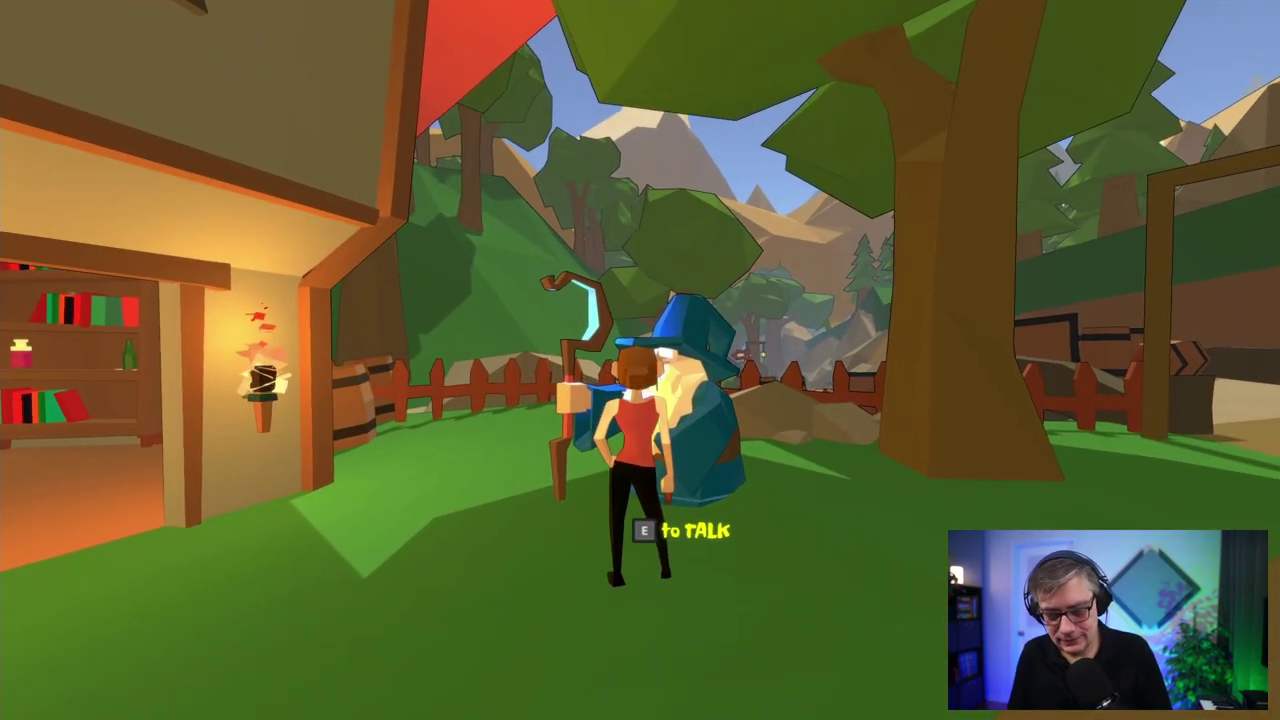
pyautogui.press('e')
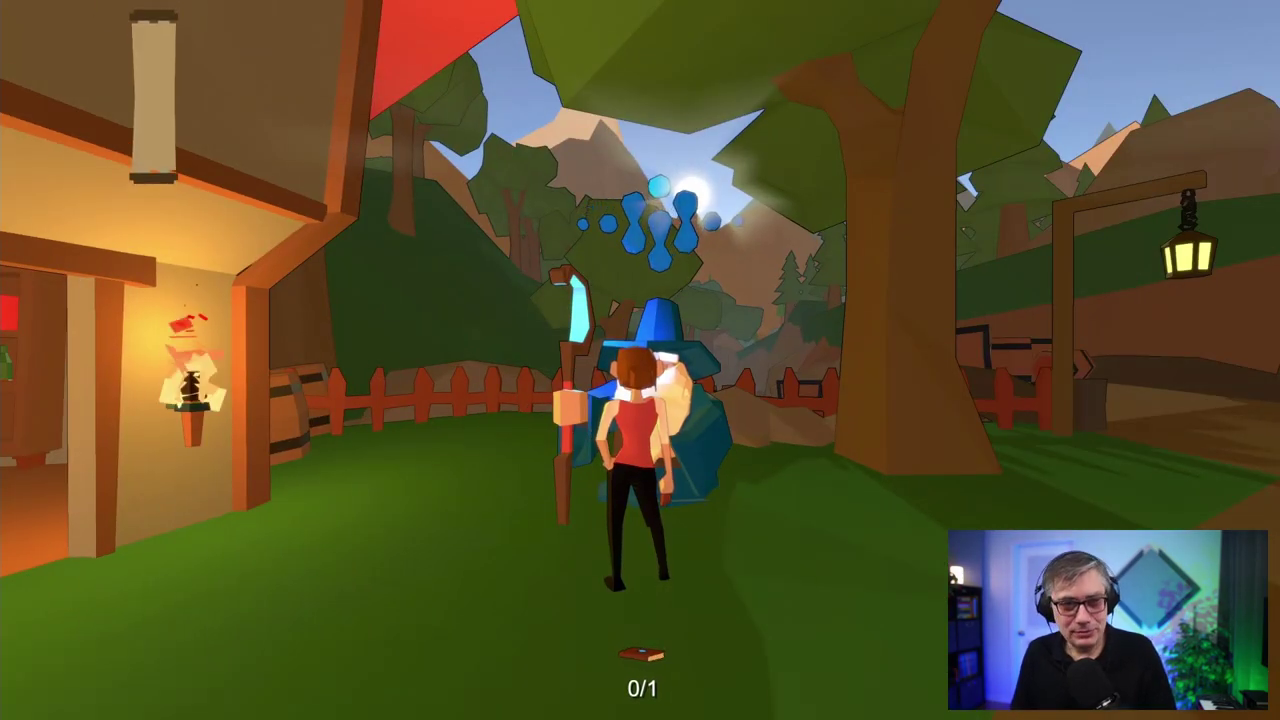
# Step: Quit the Wwise Adventure Game and confirm leaving it
pyautogui.press('Escape')
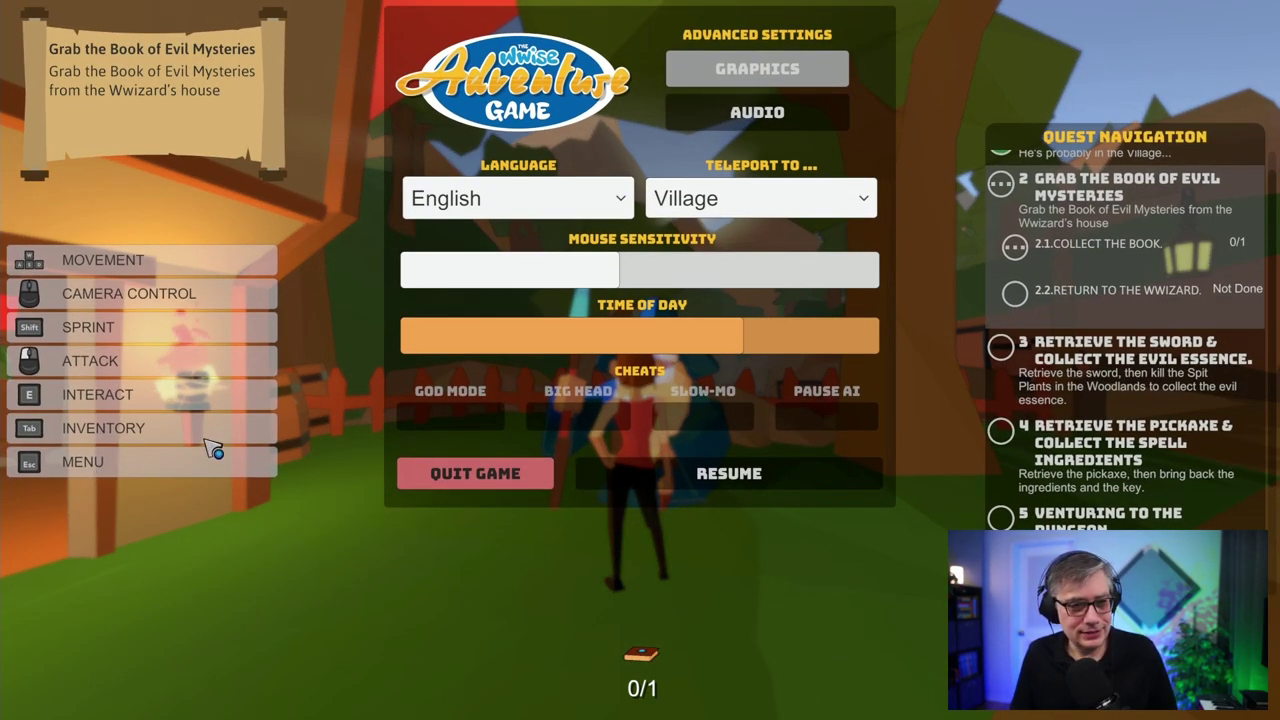
pyautogui.click(487, 485)
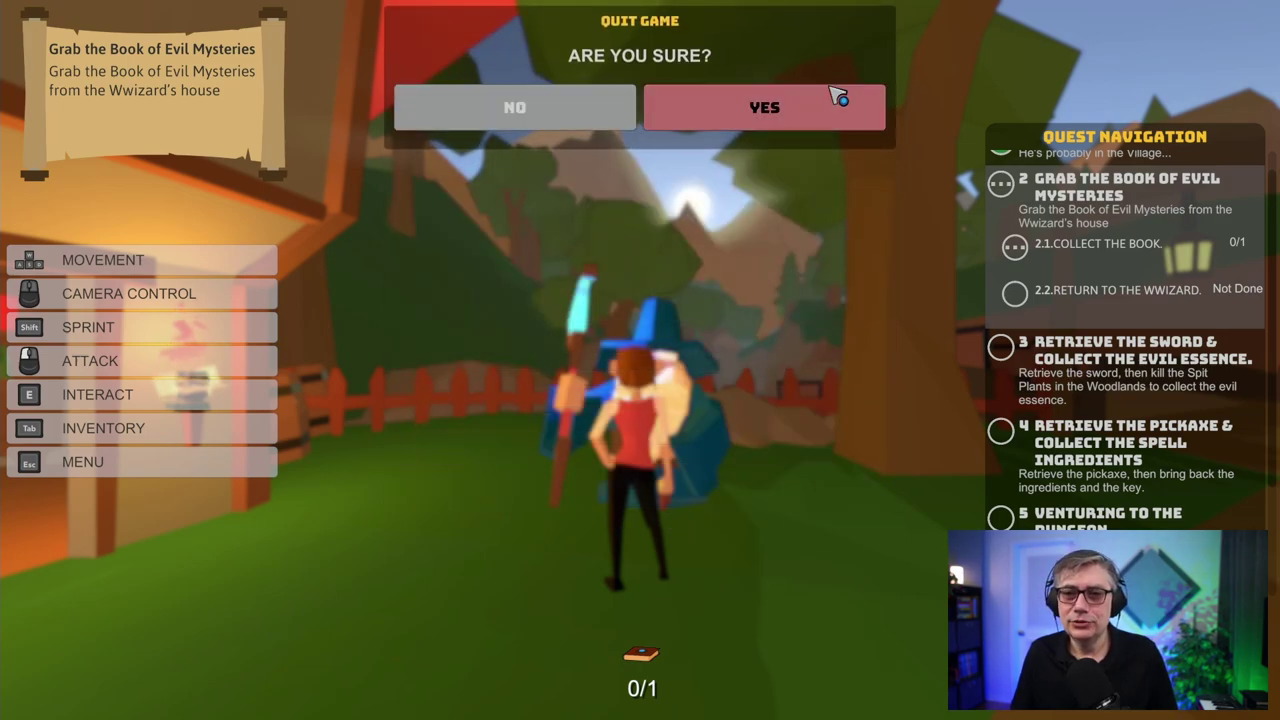
pyautogui.click(791, 114)
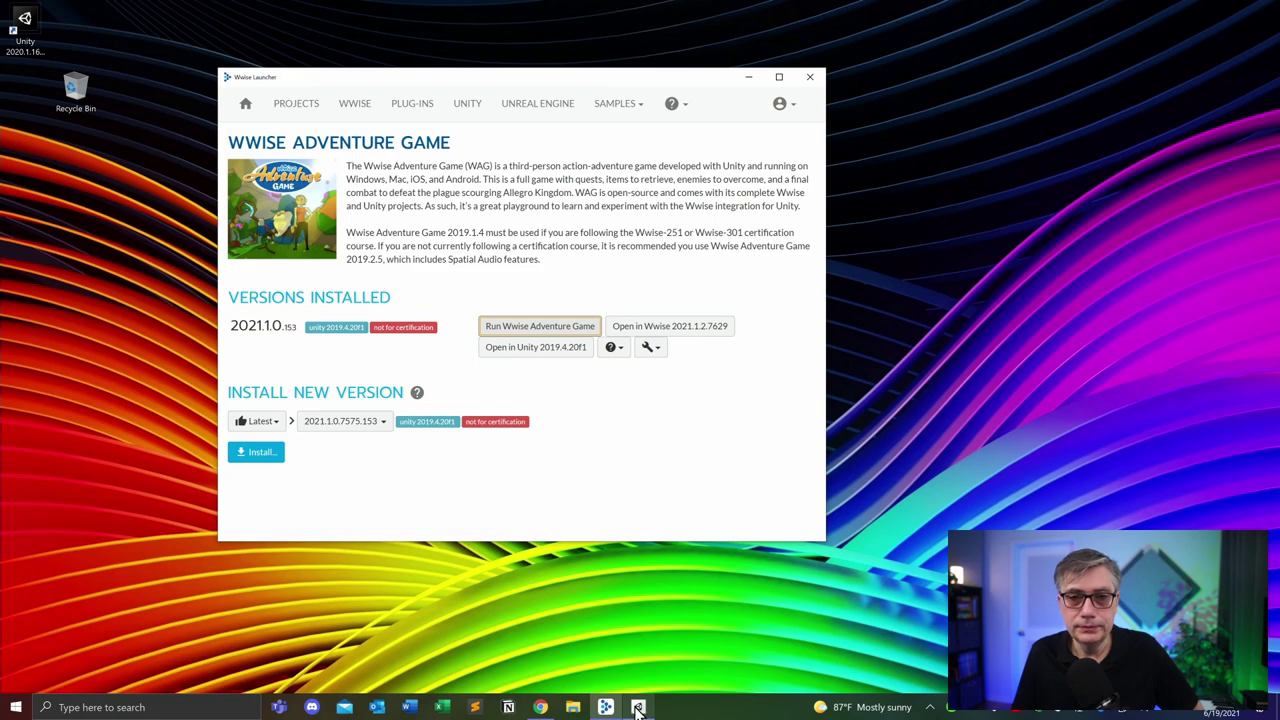
# Step: Minimize Wwise Launcher, switch to Unity Hub, and move its window nearer the middle of the desktop
pyautogui.click(749, 78)
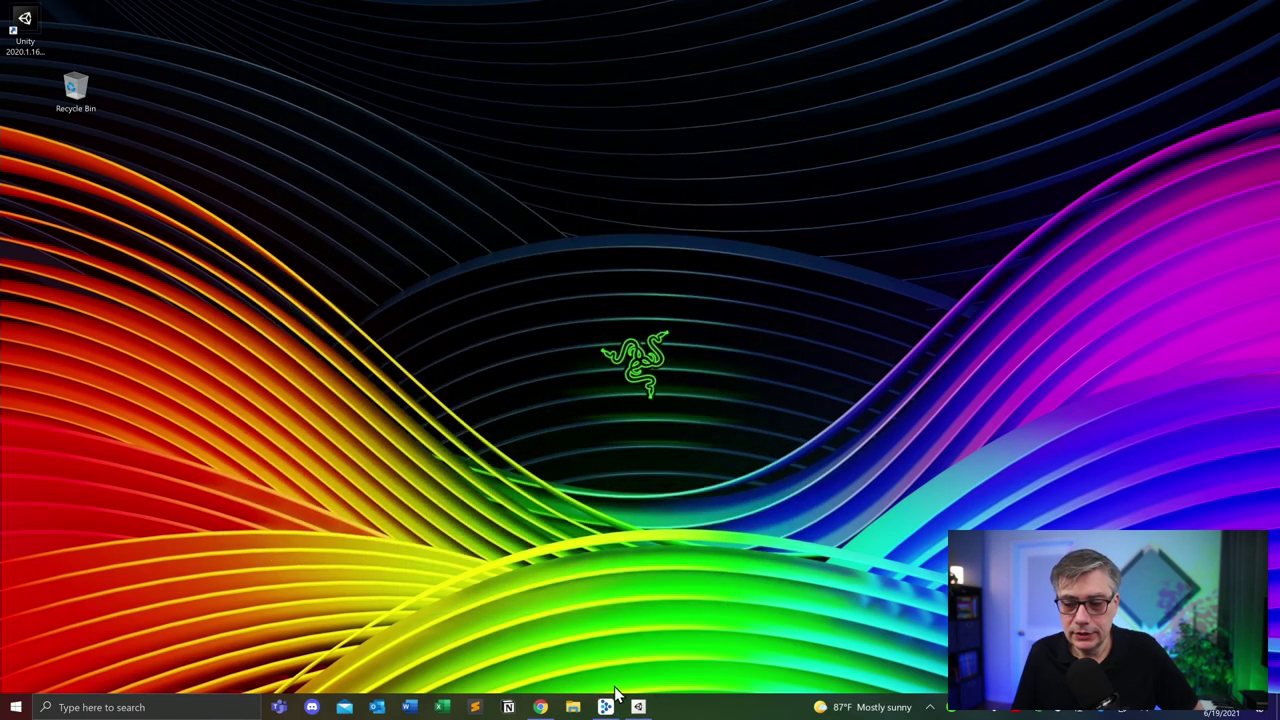
pyautogui.click(638, 707)
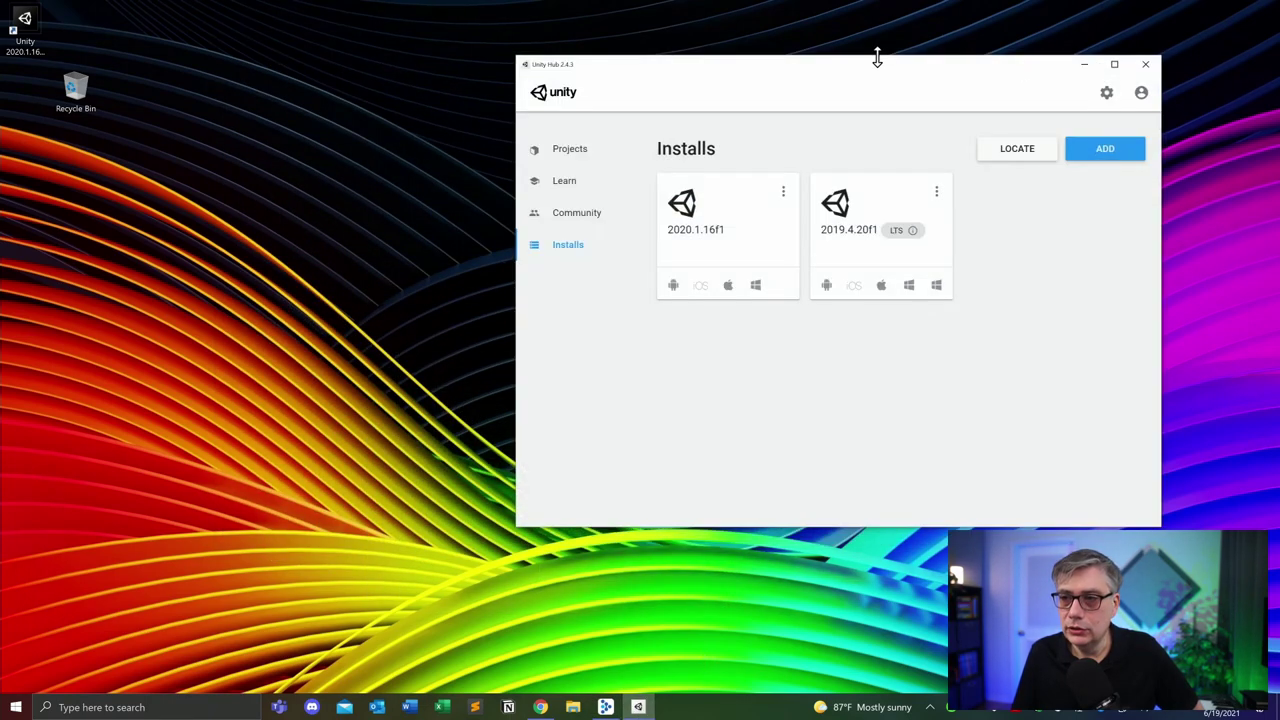
pyautogui.moveTo(877, 57); pyautogui.dragTo(611, 102)
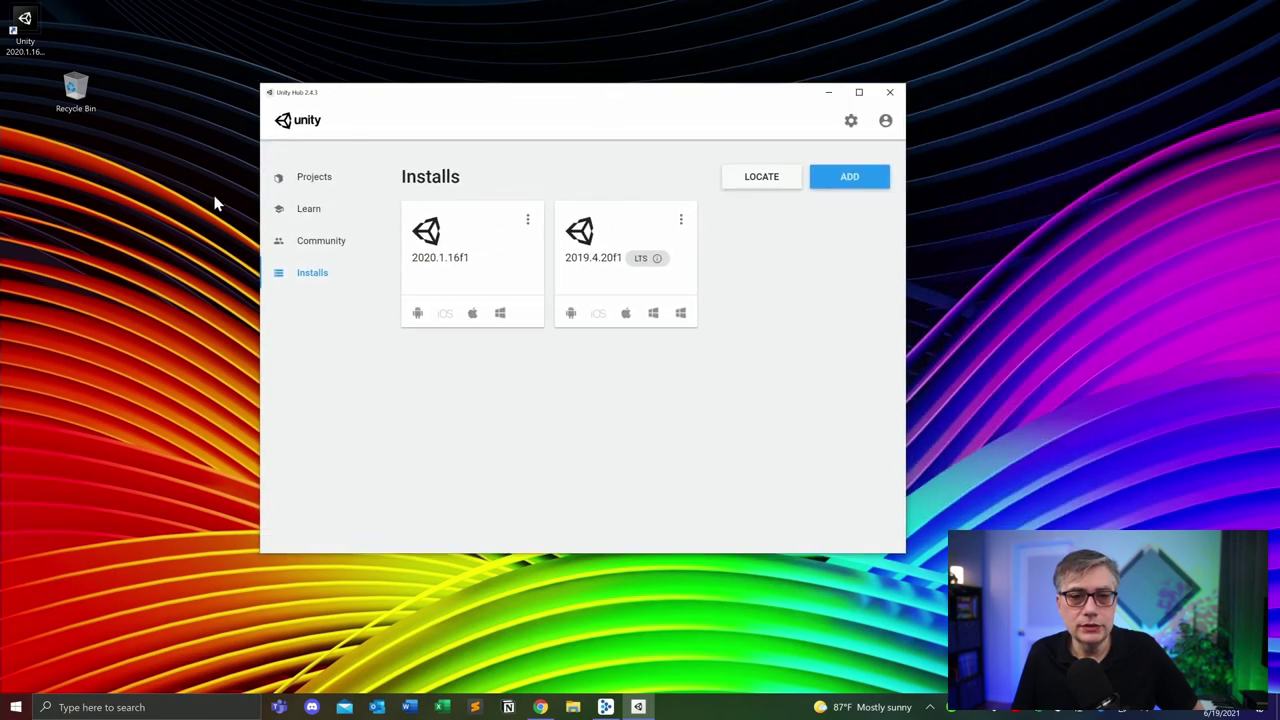
# Step: Start a new Unity project from the projects list, using the 3D template and the name Game Audio 101
pyautogui.click(314, 180)
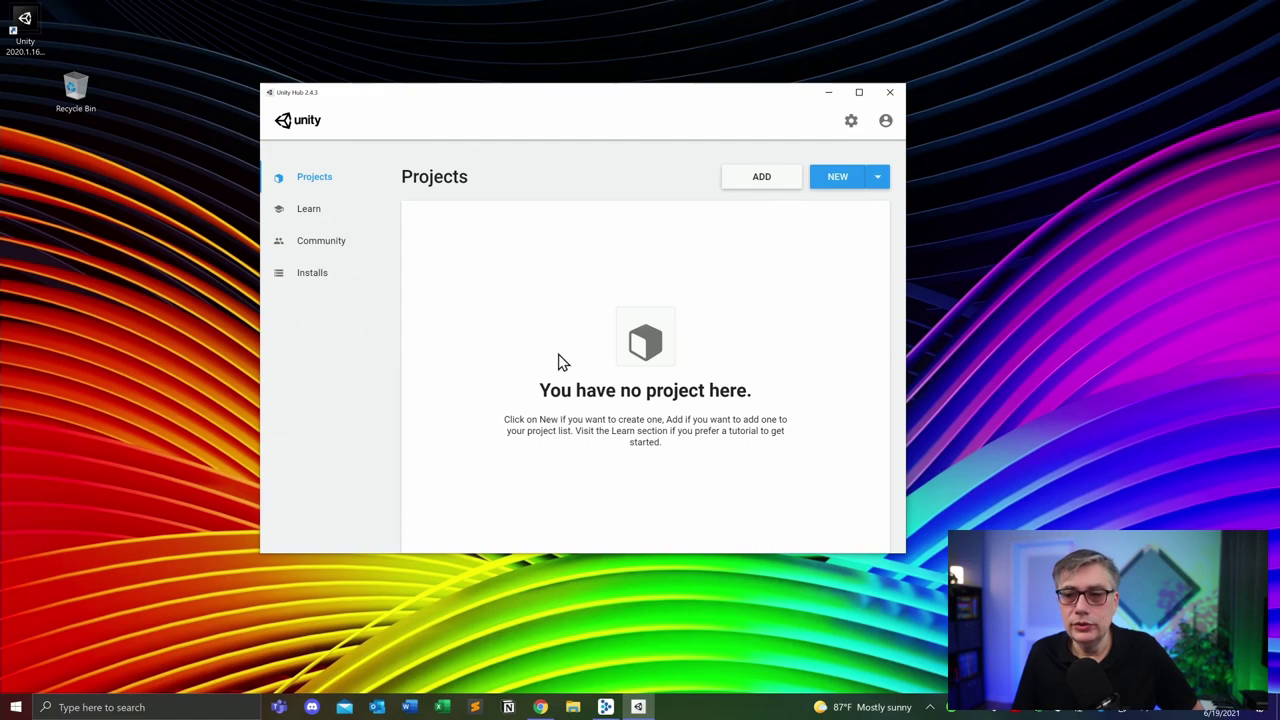
pyautogui.click(845, 186)
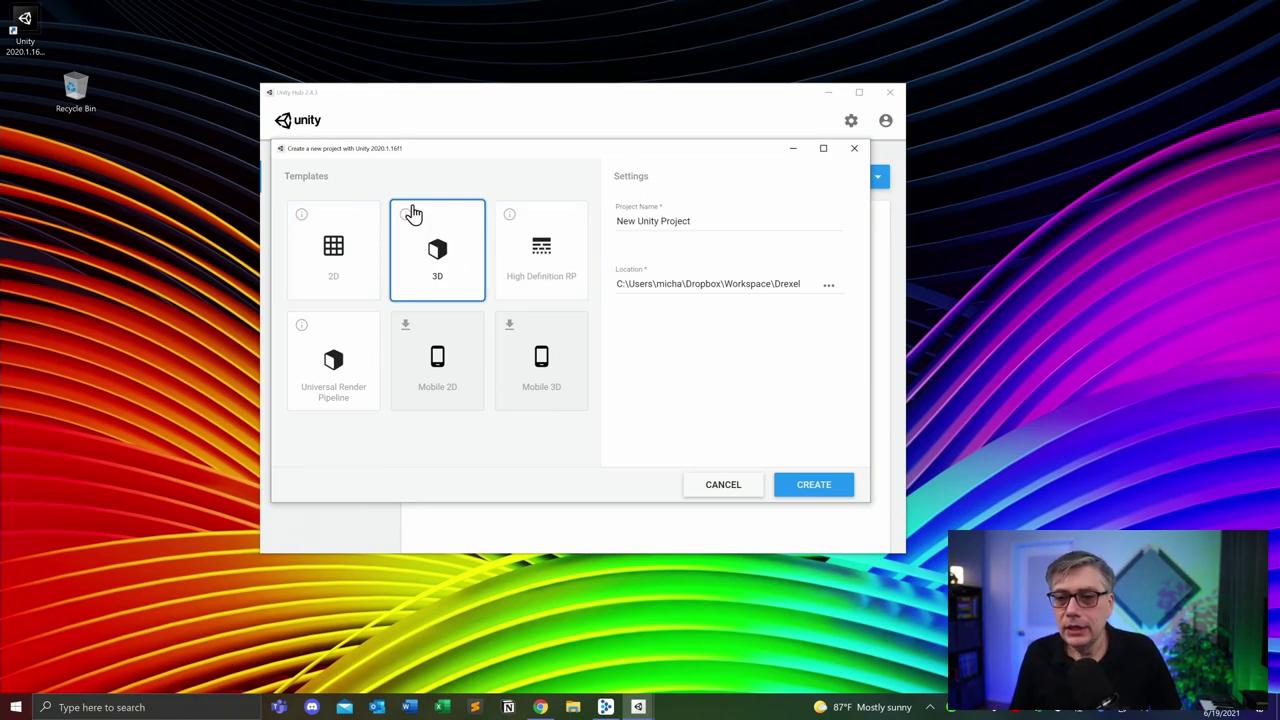
pyautogui.moveTo(711, 220); pyautogui.dragTo(594, 220)
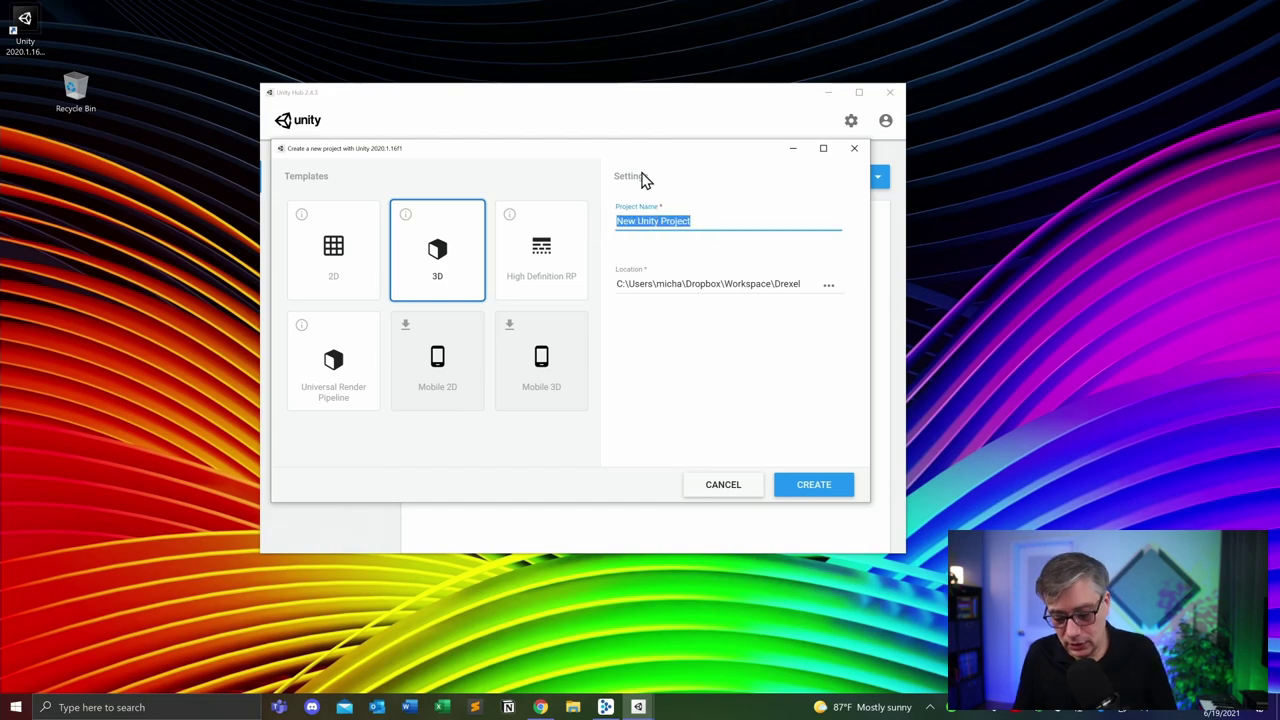
pyautogui.write('Game Audi 101')
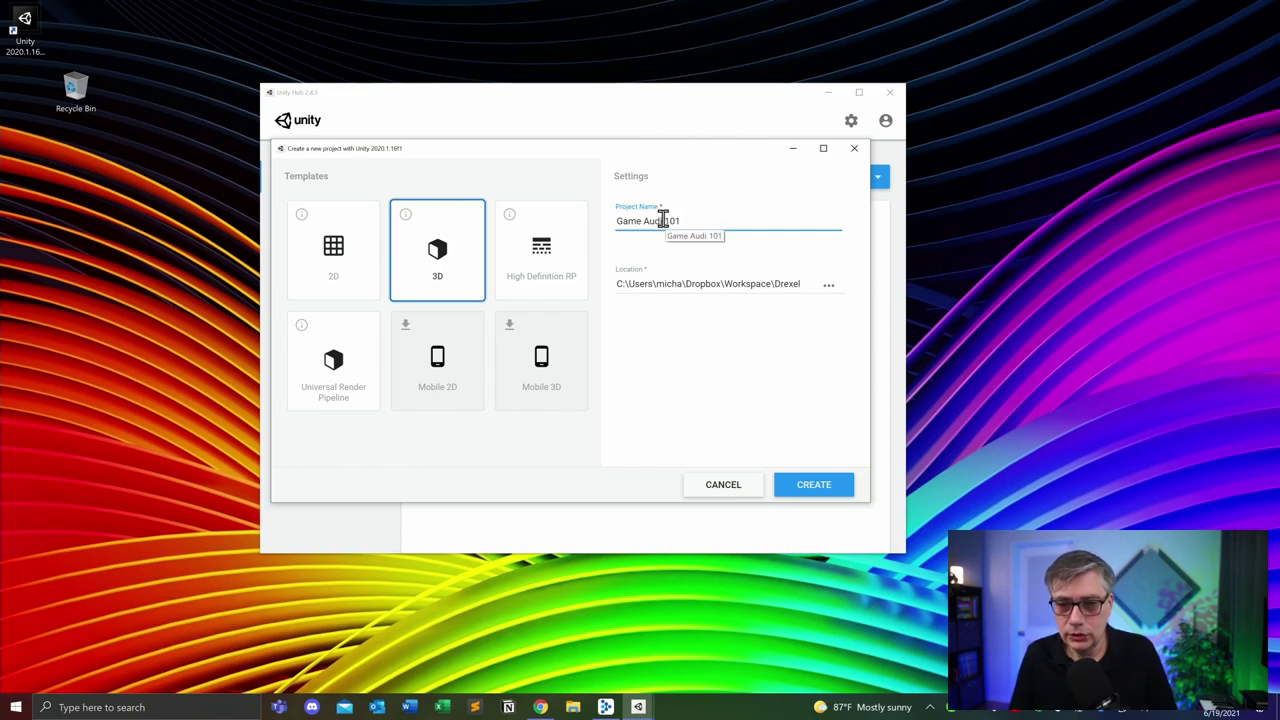
pyautogui.write('o')
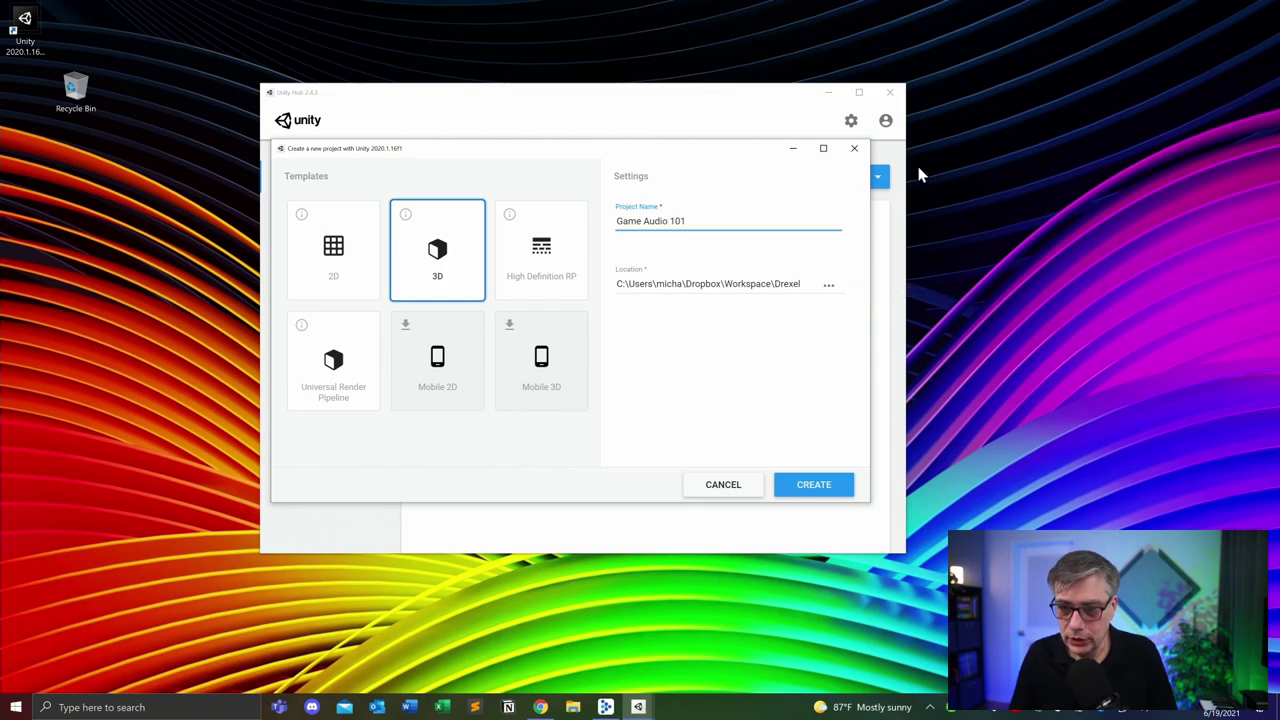
# Step: Set the project location to the DIGM T380 folder inside Drexel and create the project
pyautogui.click(829, 287)
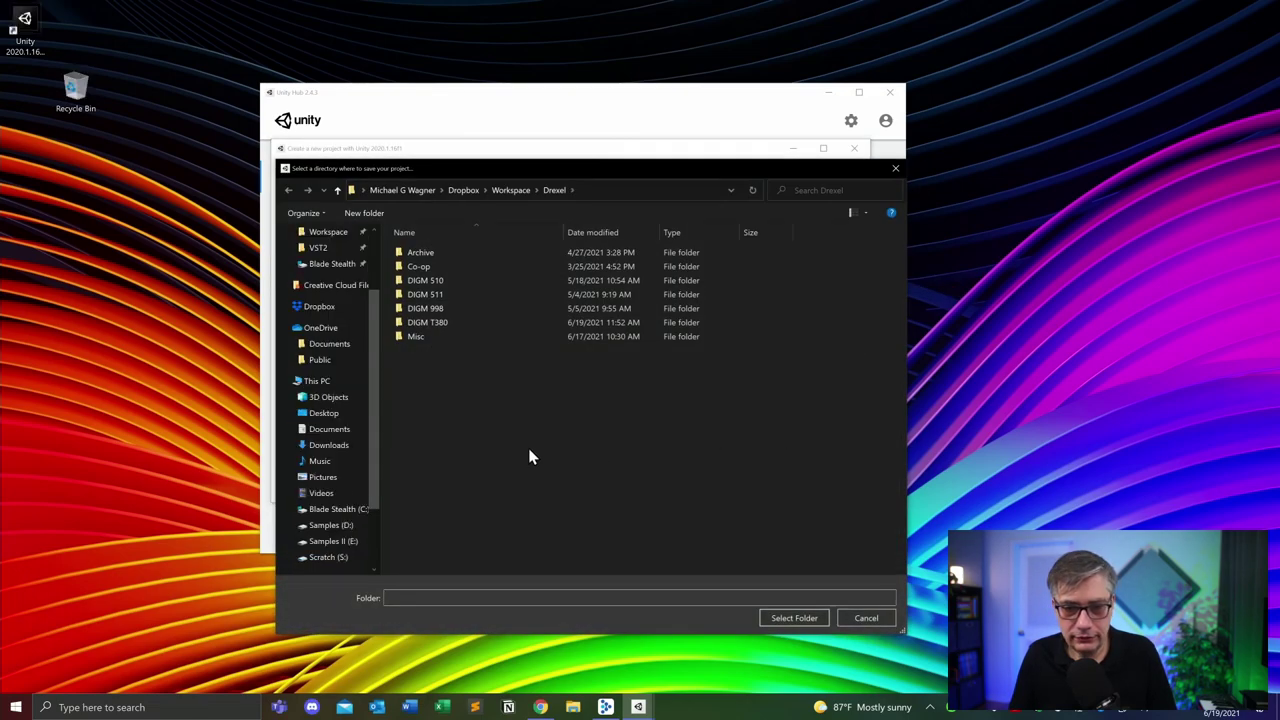
pyautogui.click(437, 322)
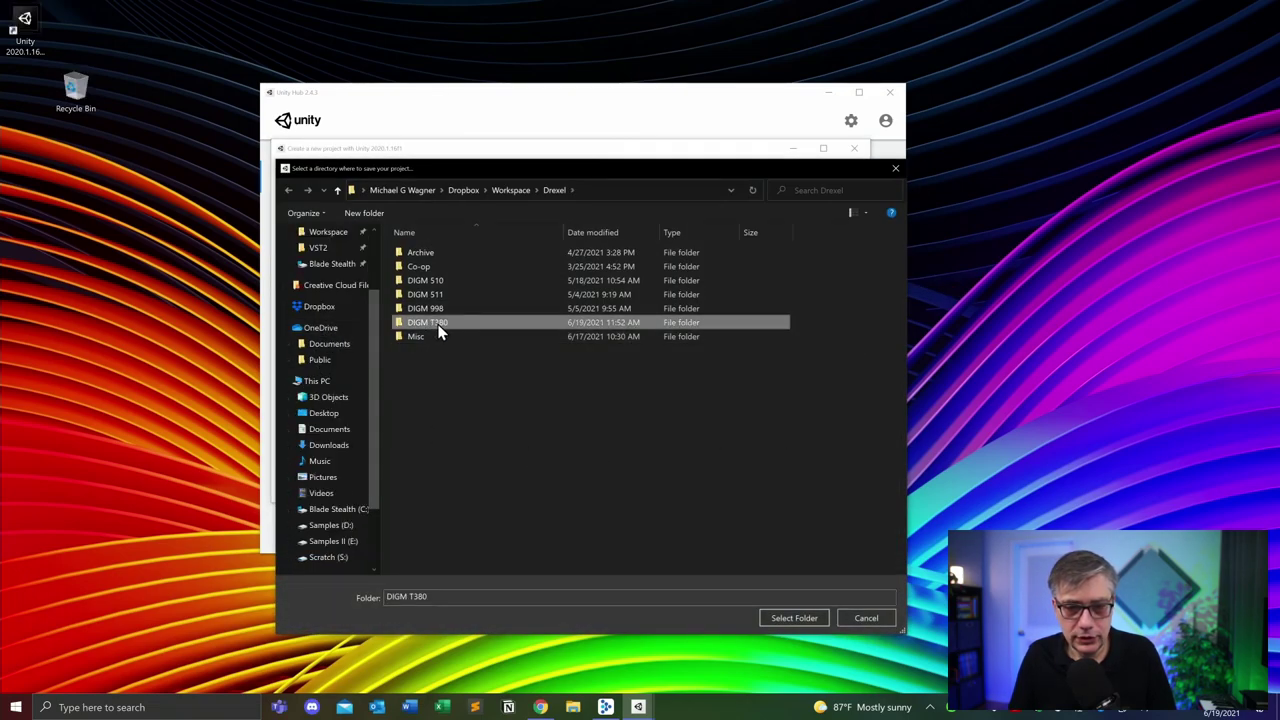
pyautogui.doubleClick(437, 324)
pyautogui.click(801, 617)
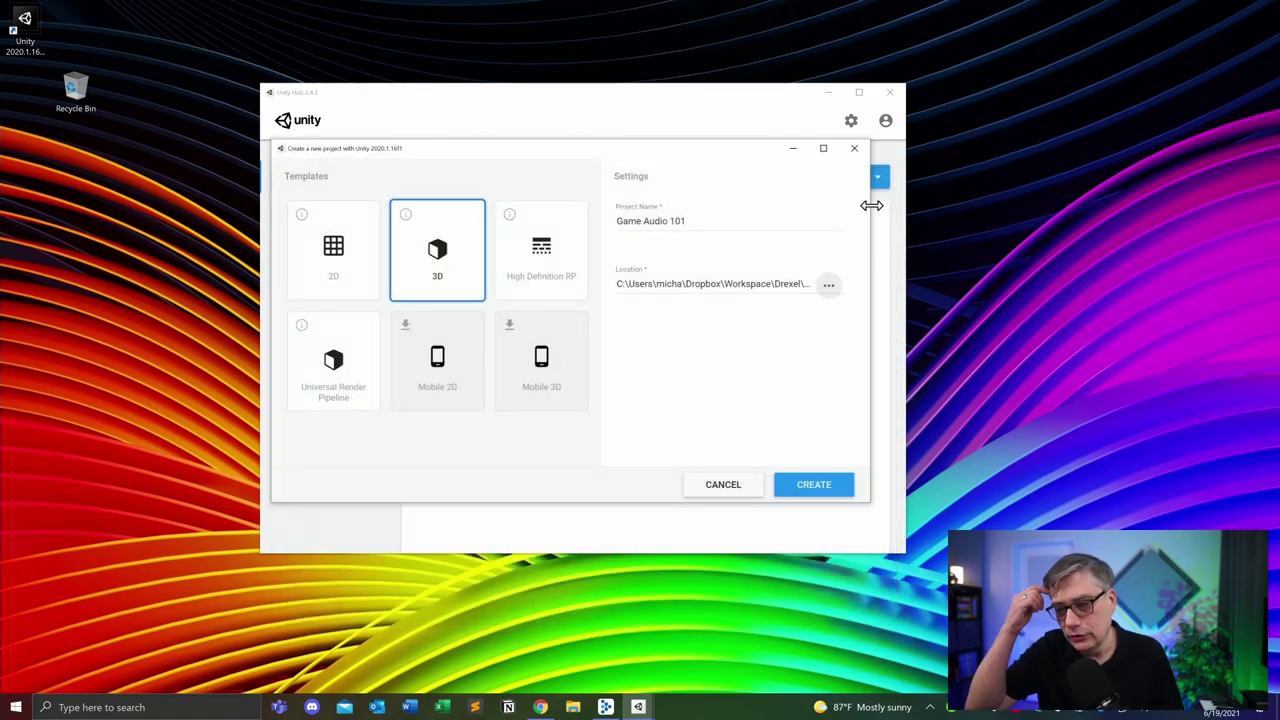
pyautogui.click(823, 490)
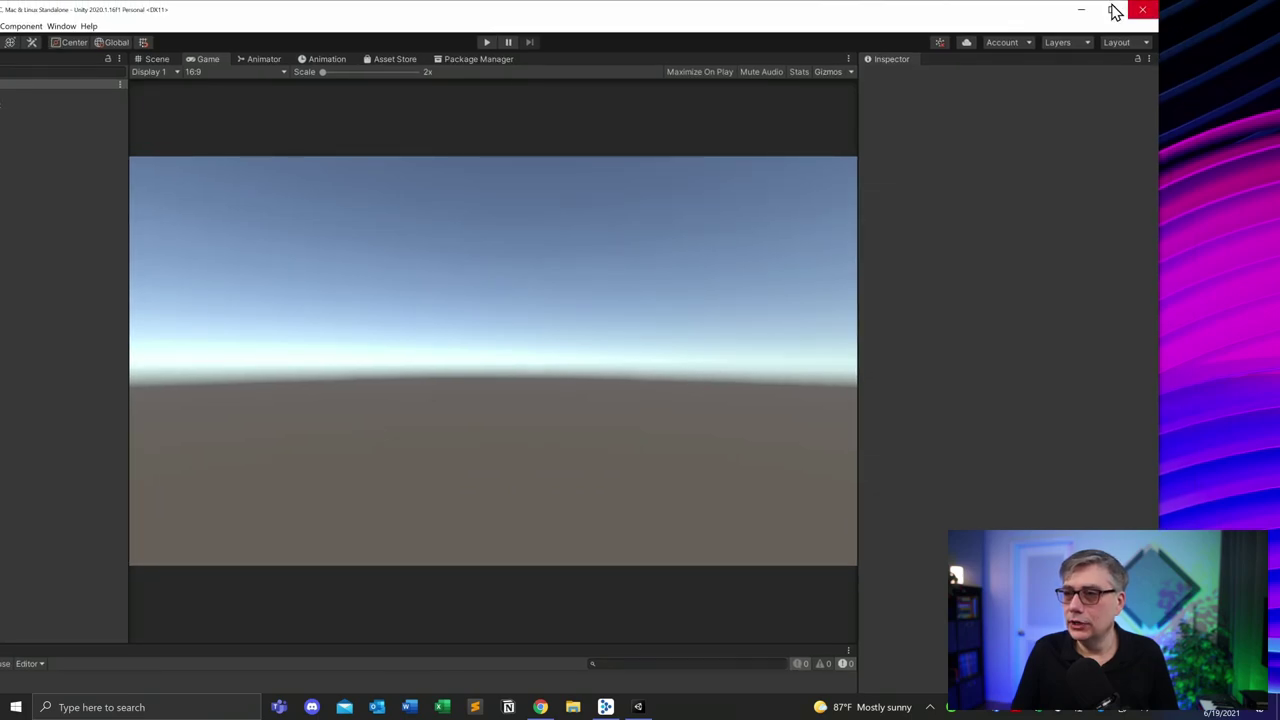
# Step: Bring the Unity editor window fully onto the desktop and maximize it
pyautogui.moveTo(1160, 6); pyautogui.dragTo(860, 403)
pyautogui.moveTo(334, 417); pyautogui.dragTo(586, 23)
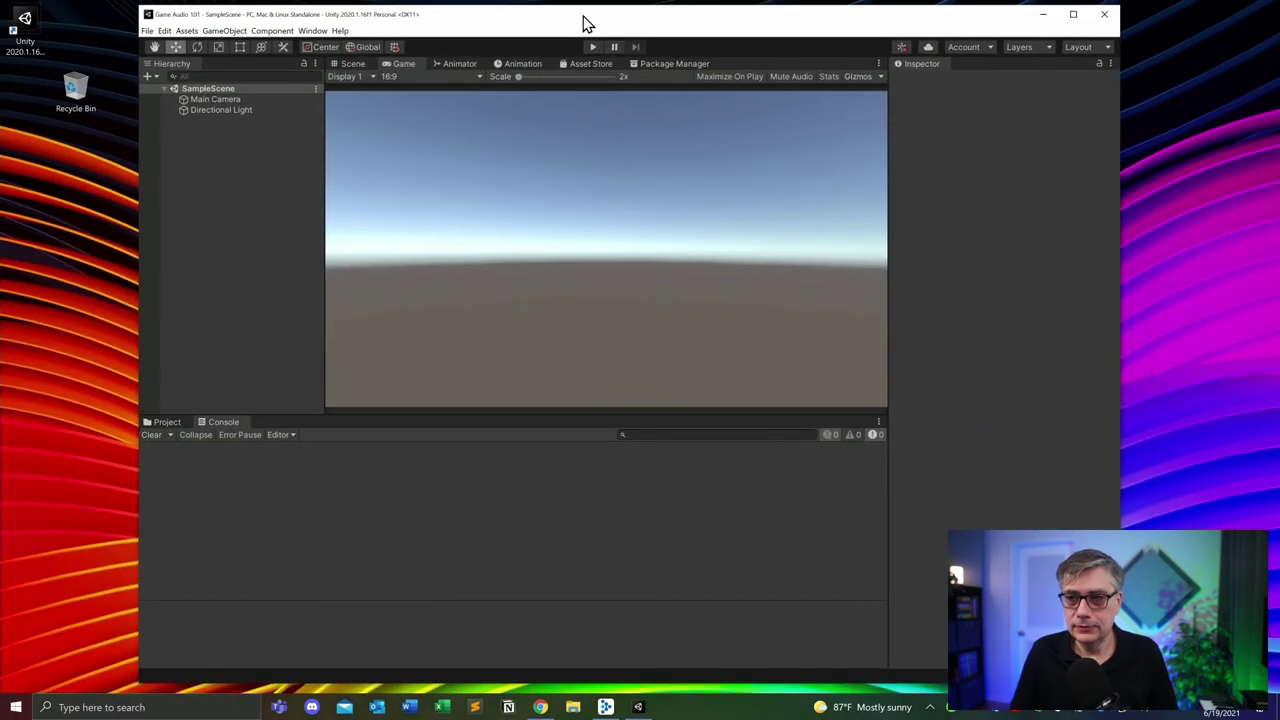
pyautogui.click(1073, 14)
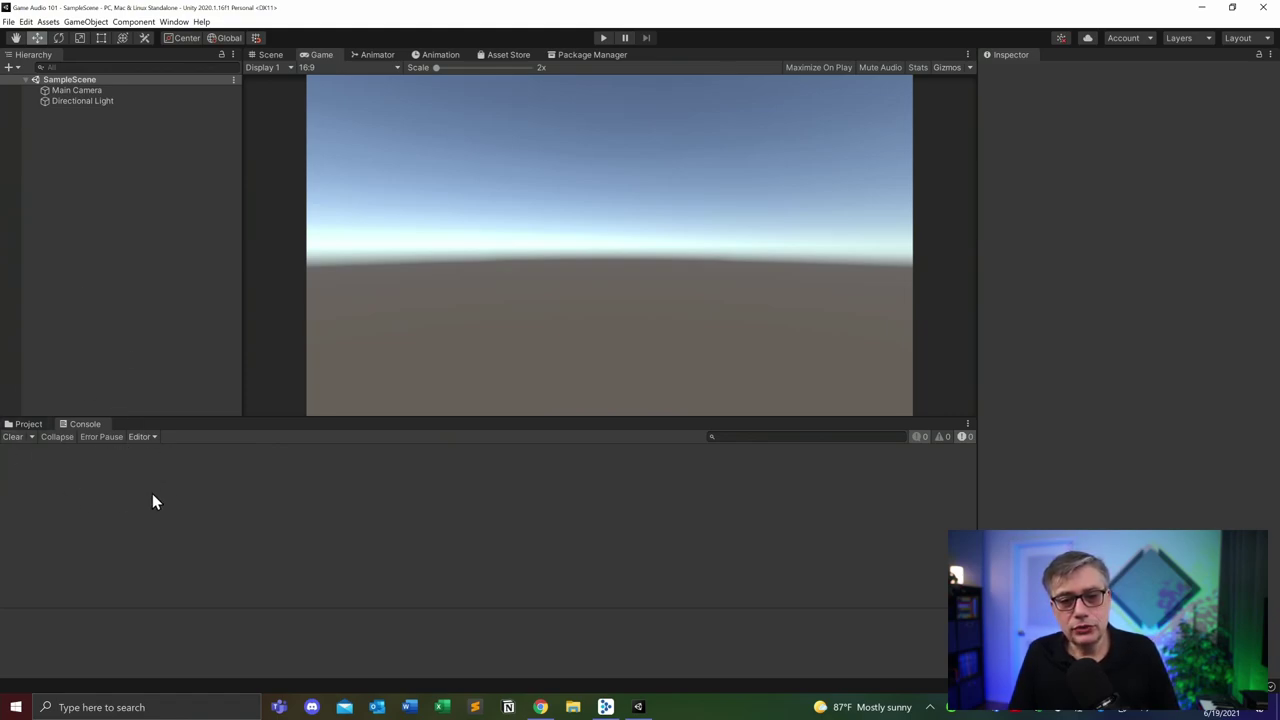
# Step: Look over the new project's assets and its console, then close the Unity editor
pyautogui.click(27, 428)
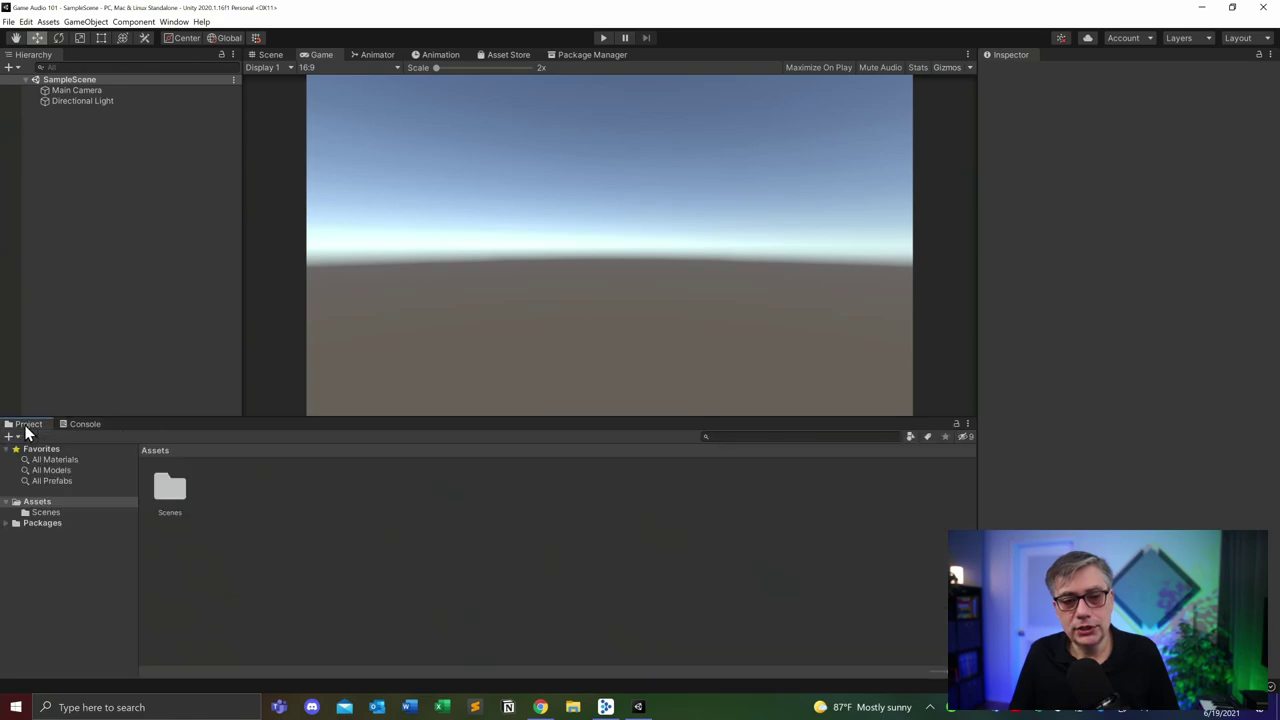
pyautogui.click(88, 425)
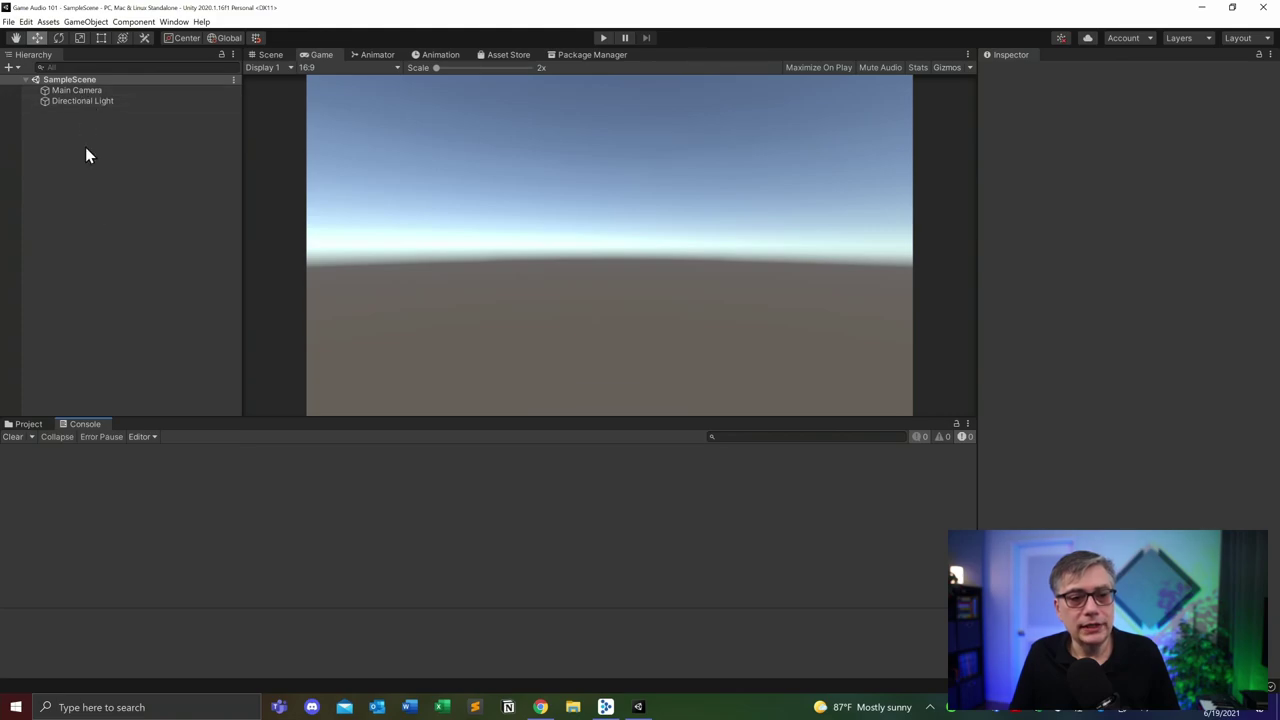
pyautogui.click(22, 427)
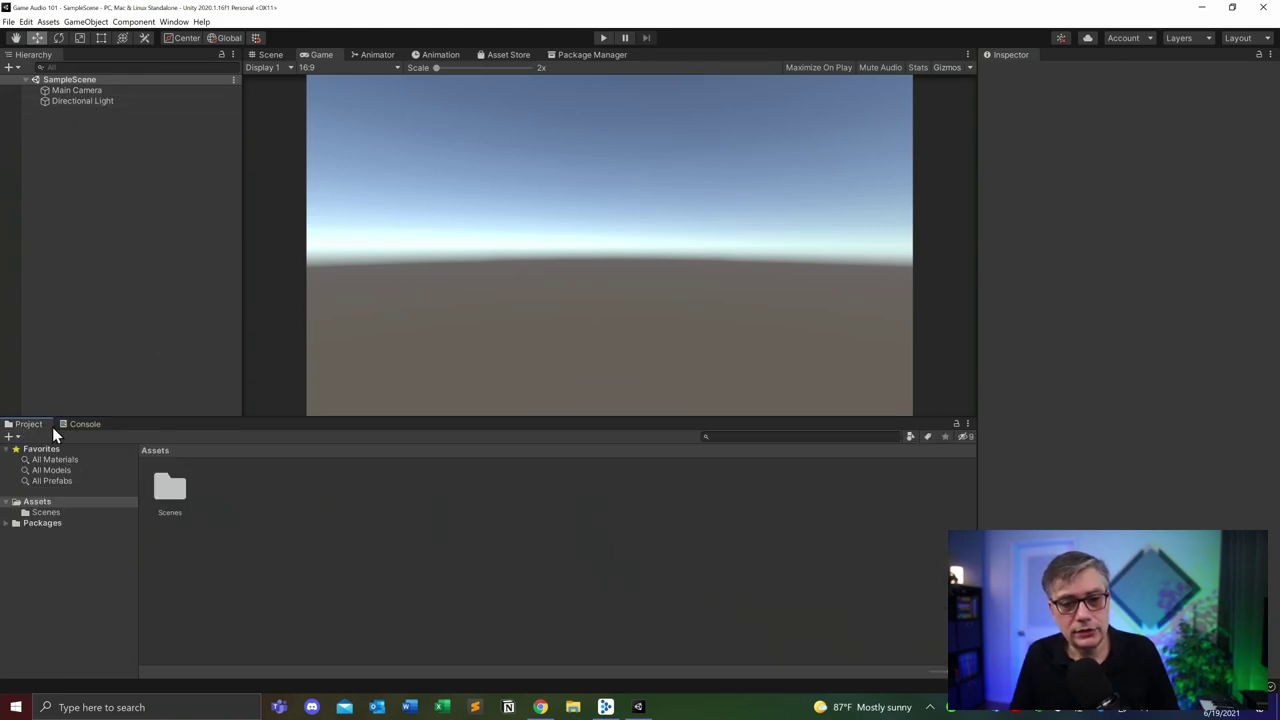
pyautogui.click(86, 426)
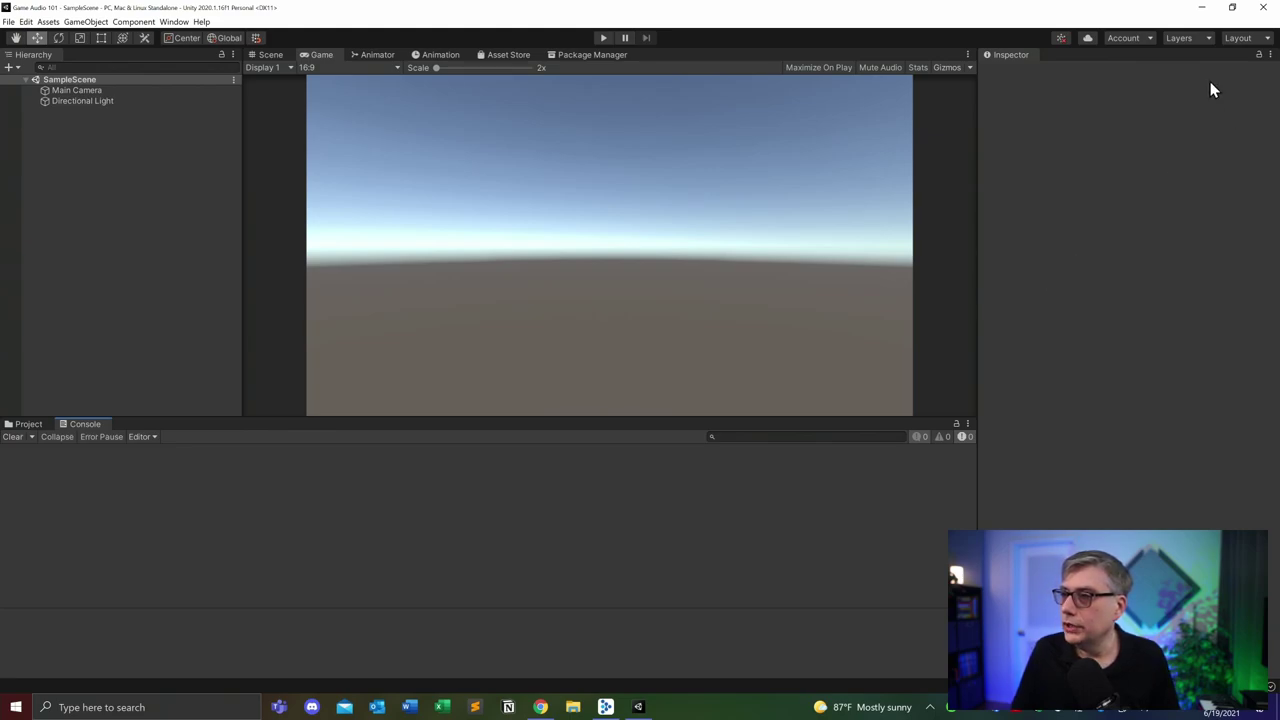
pyautogui.click(1266, 10)
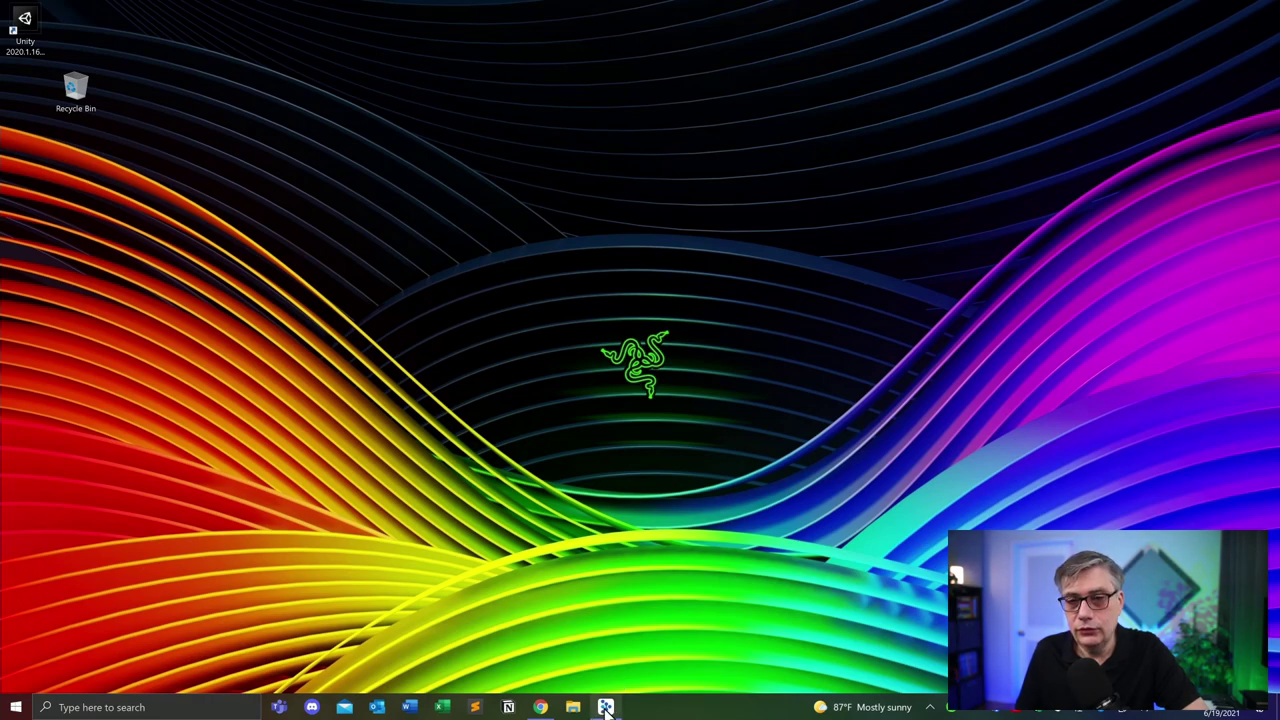
# Step: Switch to Wwise Launcher, reposition its window, check the recent Unreal Engine projects, and show the recent Unity projects
pyautogui.click(606, 707)
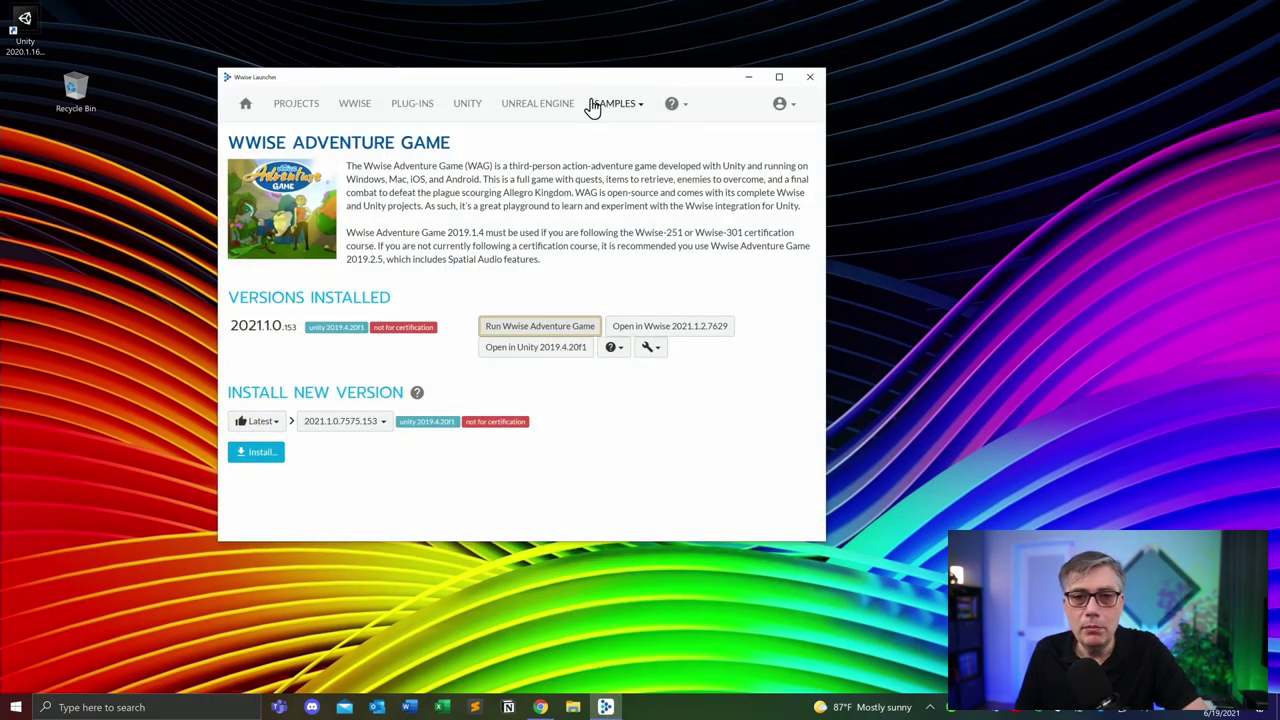
pyautogui.moveTo(514, 86); pyautogui.dragTo(591, 49)
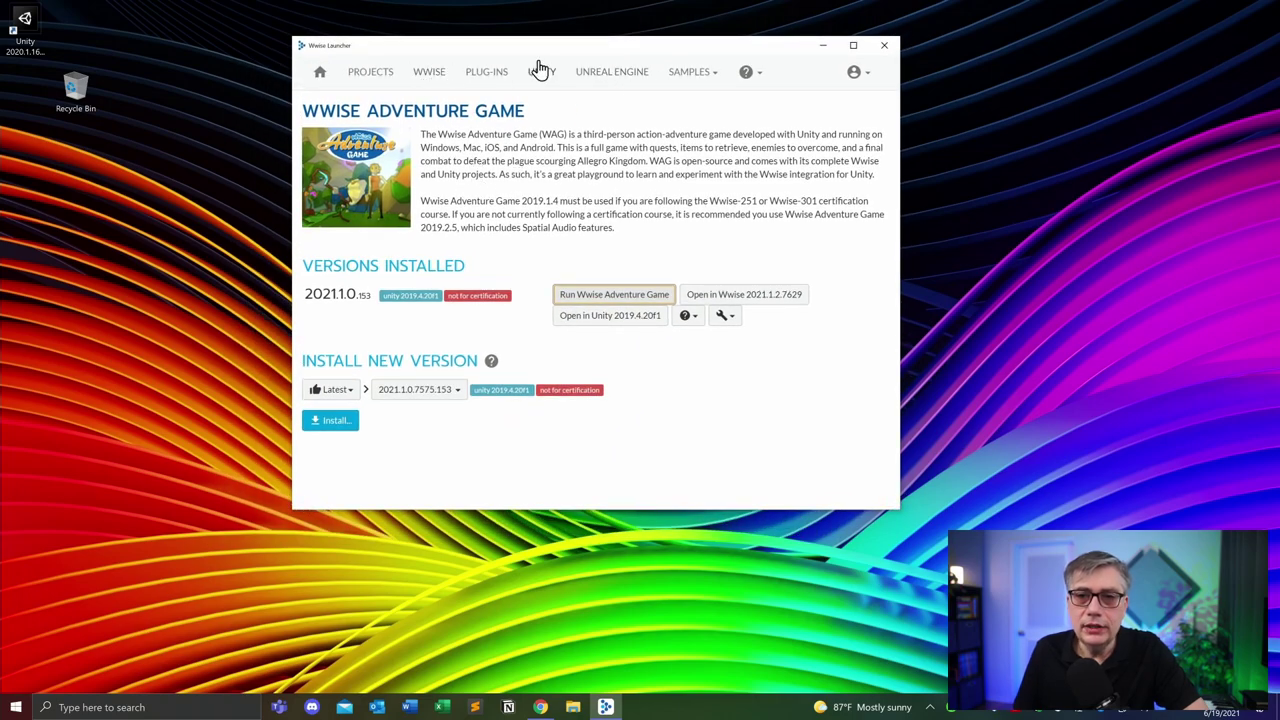
pyautogui.click(620, 78)
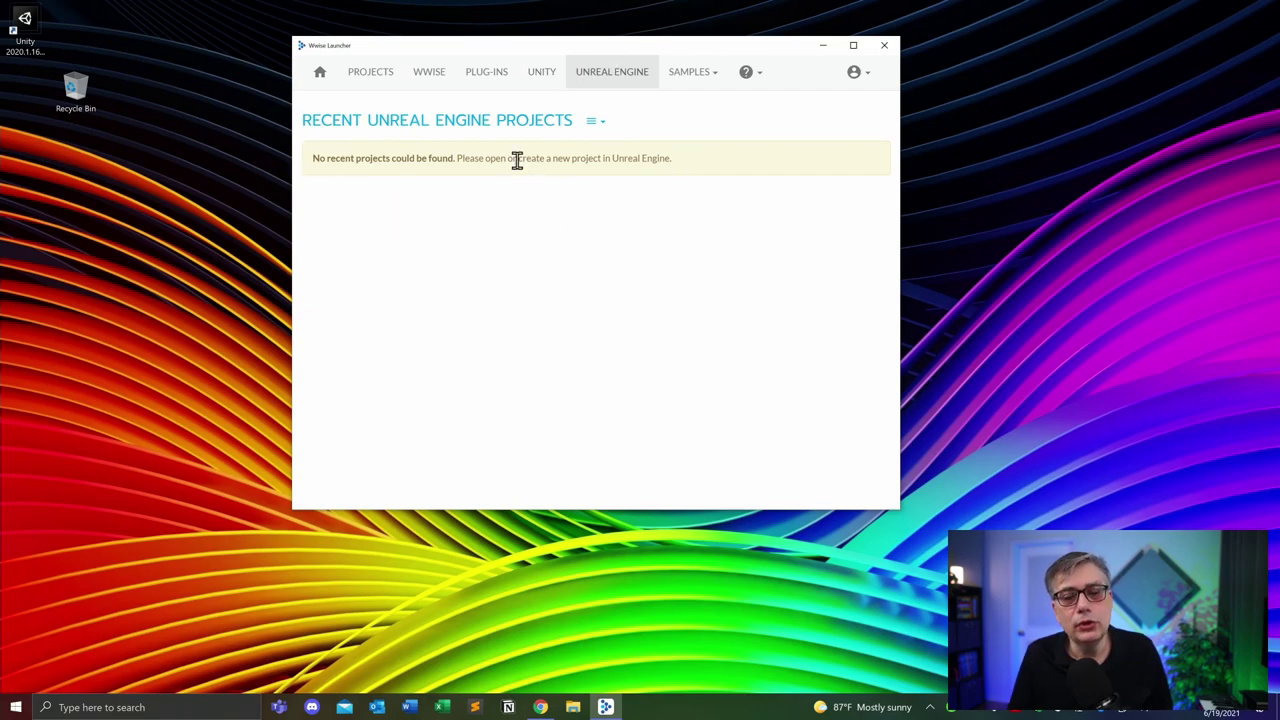
pyautogui.click(541, 72)
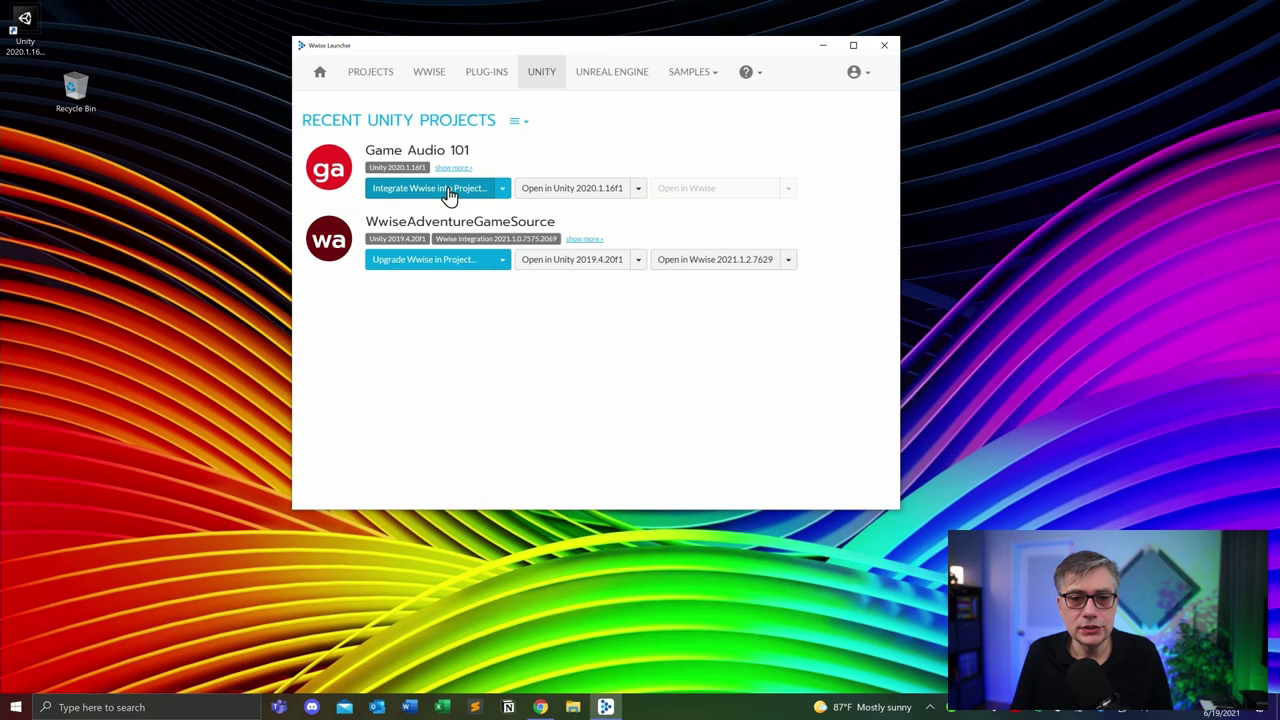
# Step: Begin integrating Wwise into Game Audio 101 and check the Microsoft and Apple deployment platform options
pyautogui.click(503, 190)
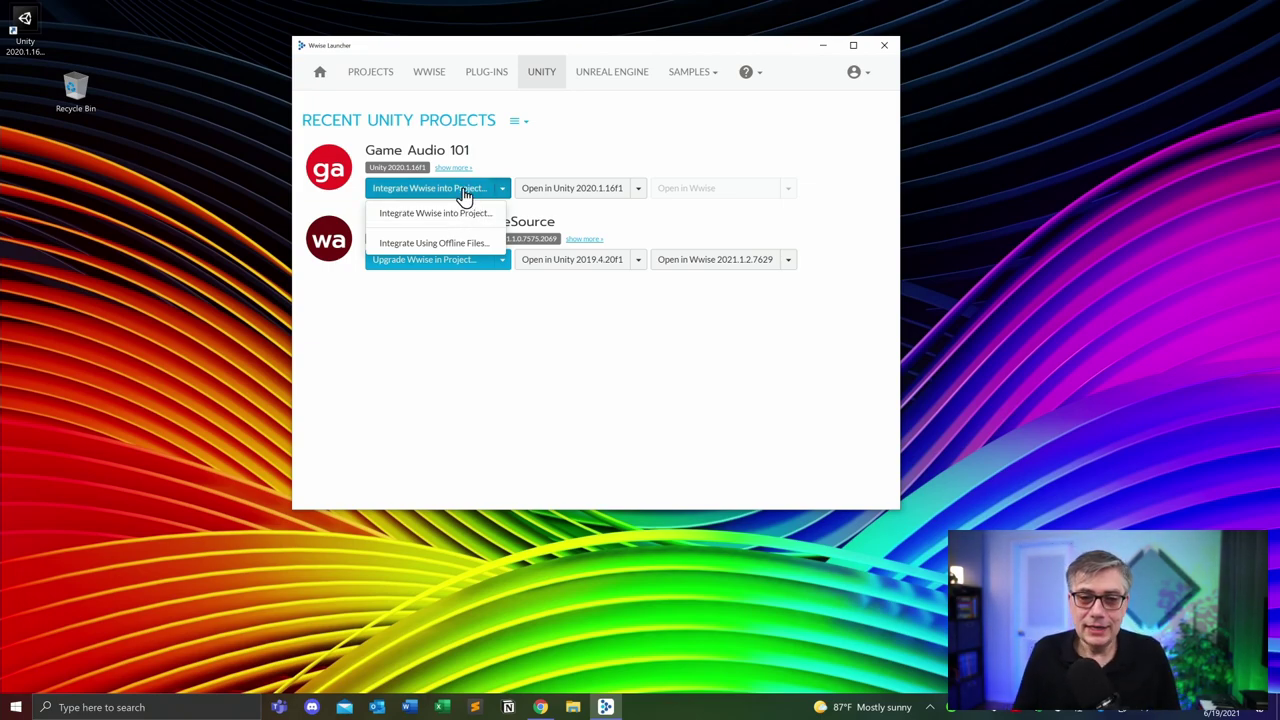
pyautogui.click(431, 194)
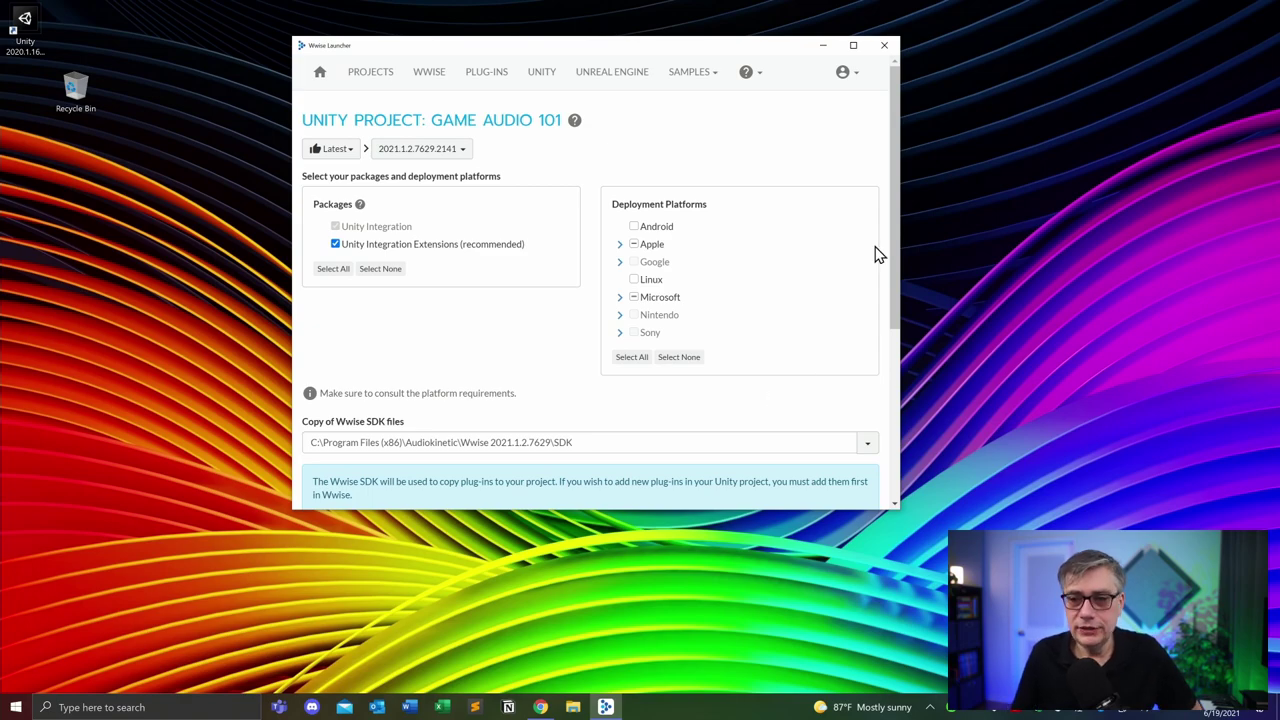
pyautogui.moveTo(891, 160); pyautogui.dragTo(903, 220)
pyautogui.click(619, 229)
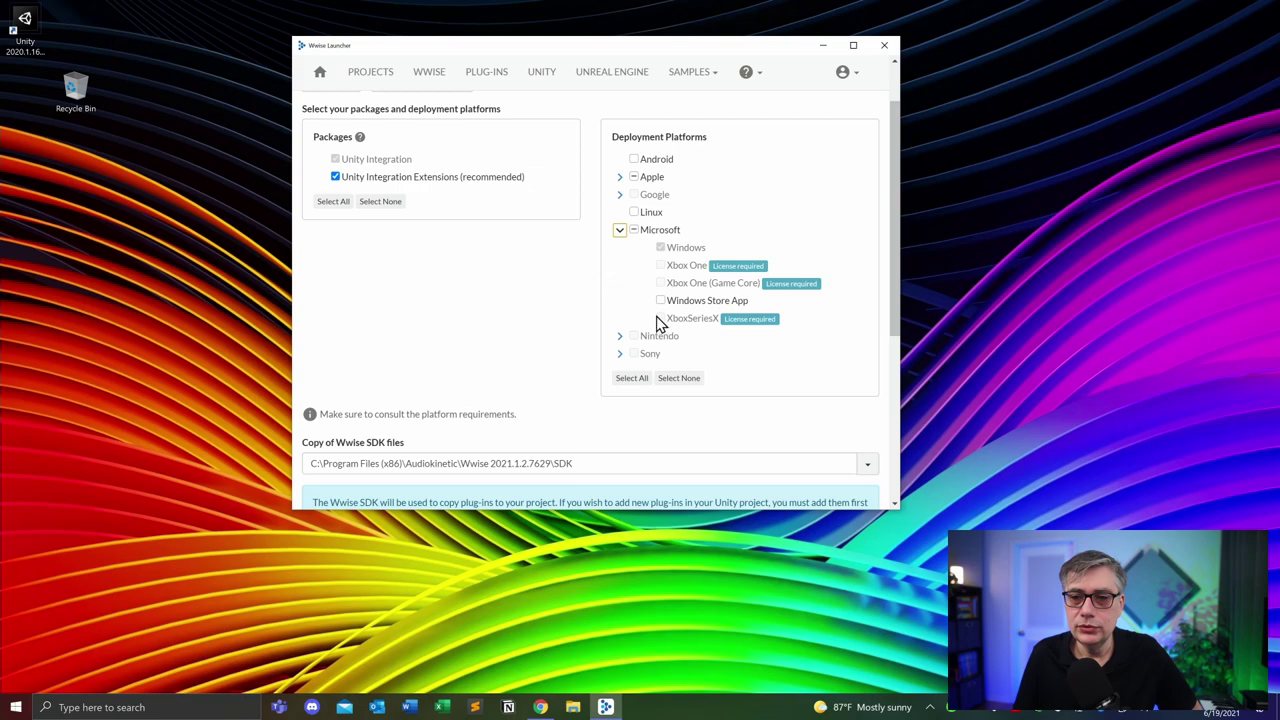
pyautogui.click(619, 176)
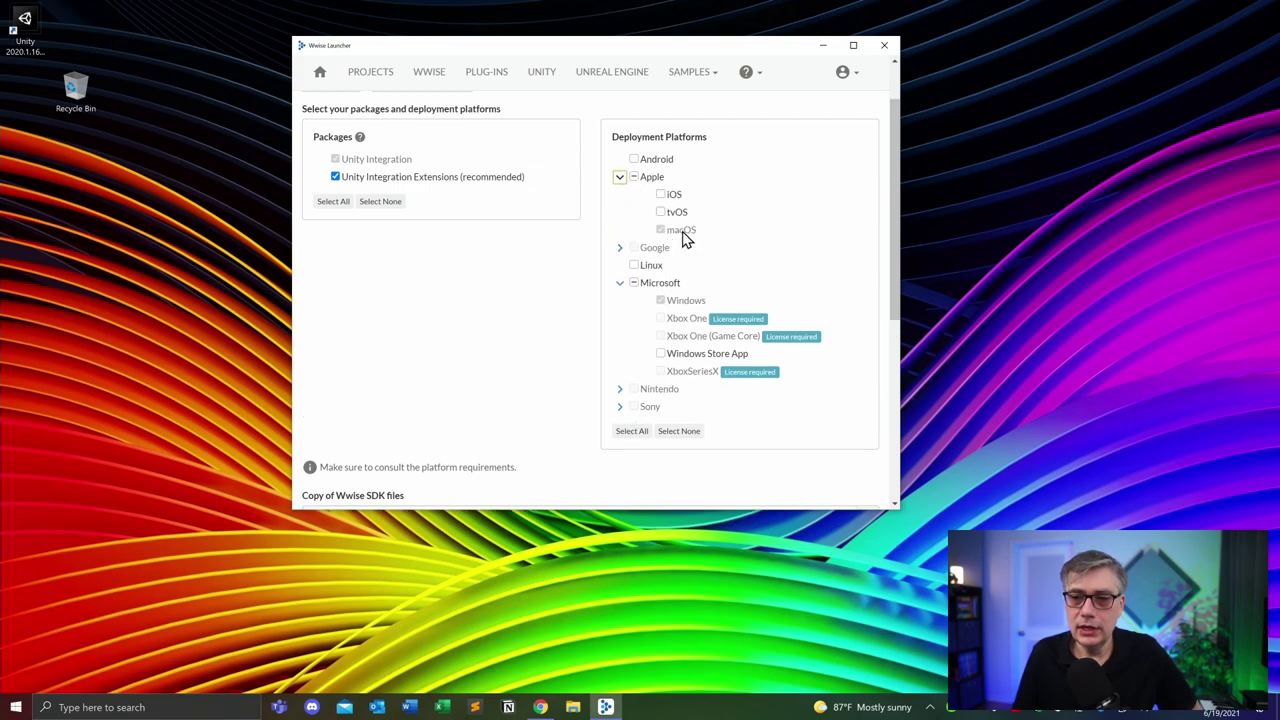
pyautogui.click(620, 177)
pyautogui.click(620, 230)
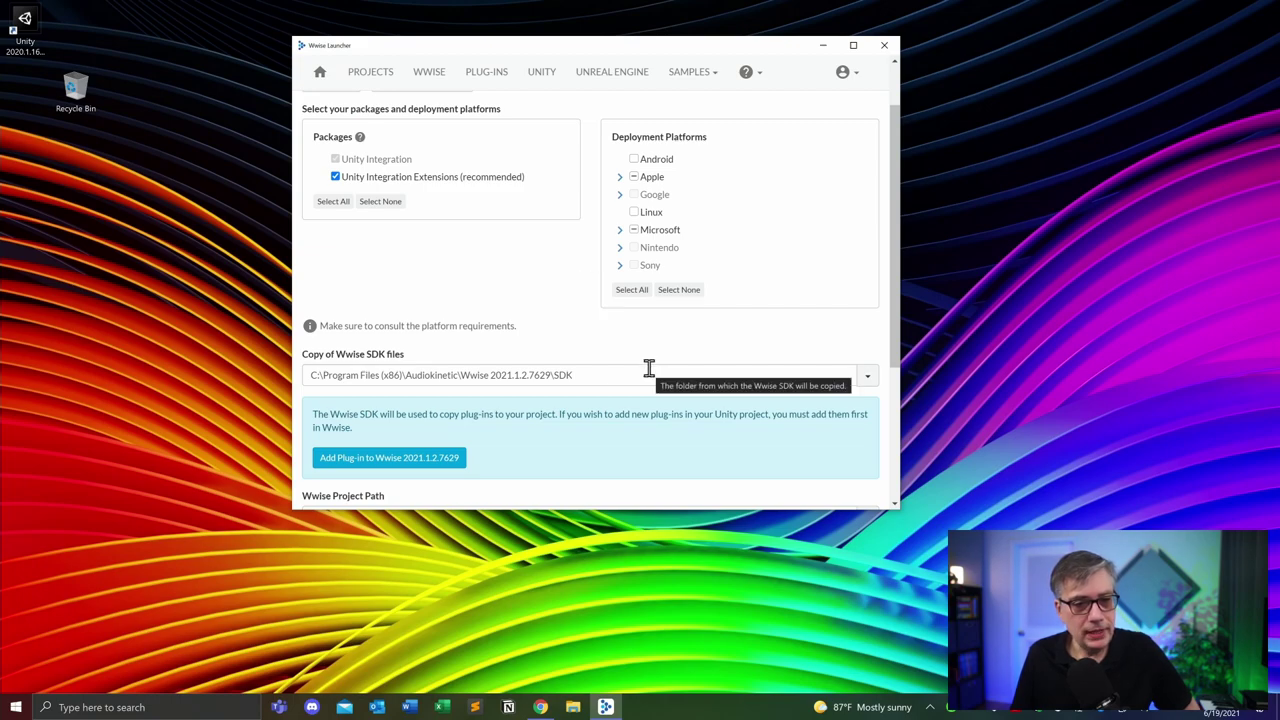
# Step: Integrate Wwise into the project with the default SDK, Unity installation and copy-first options, then dismiss the completion notice
pyautogui.scroll(-4, 632, 432)
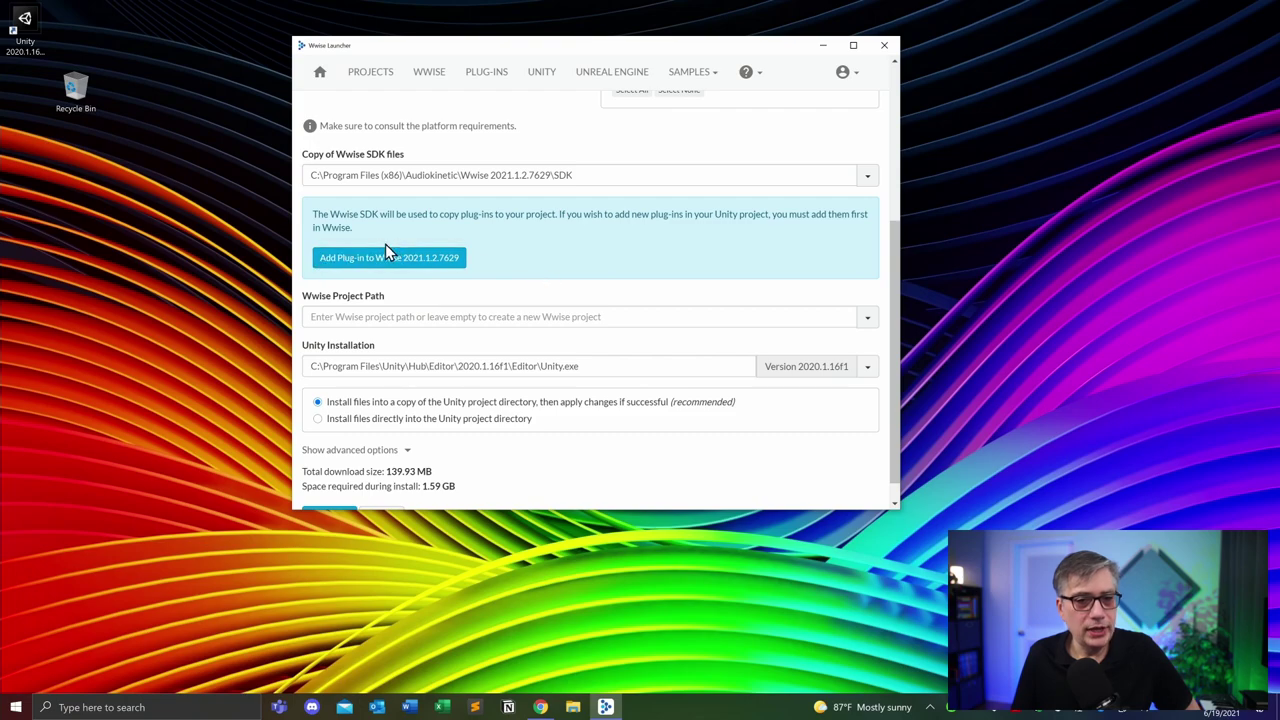
pyautogui.scroll(-1, 630, 252)
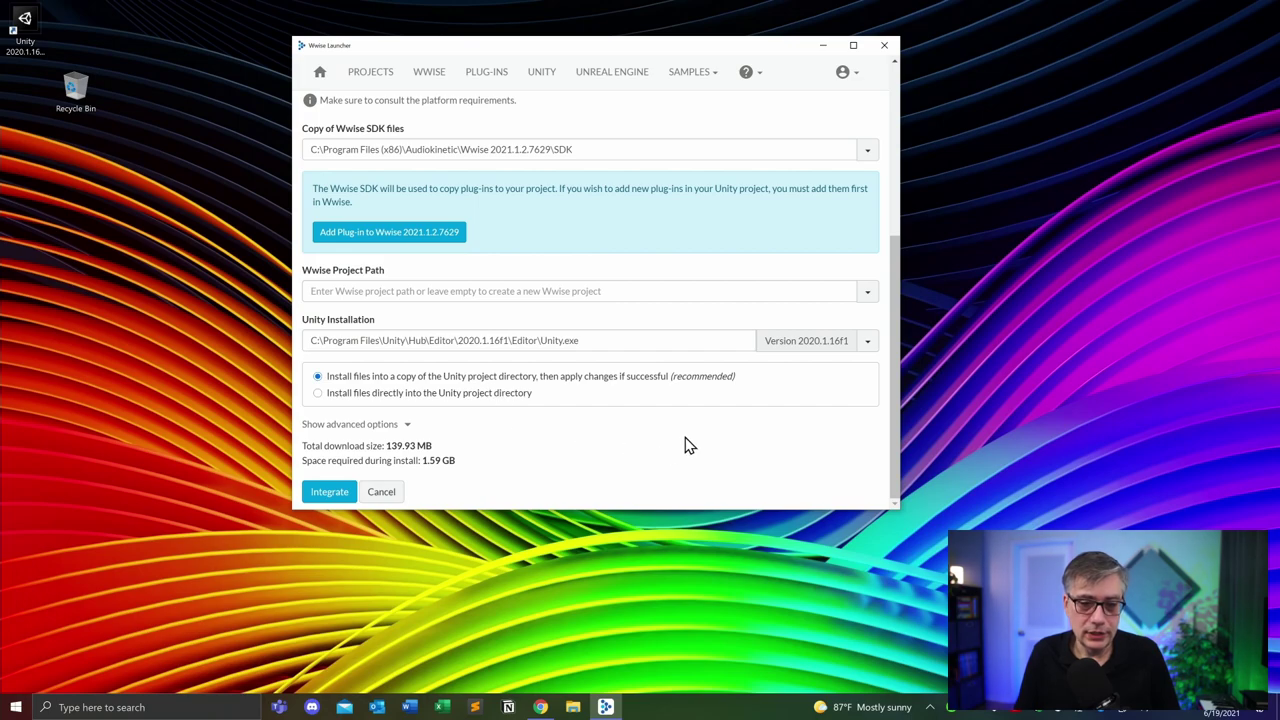
pyautogui.click(327, 492)
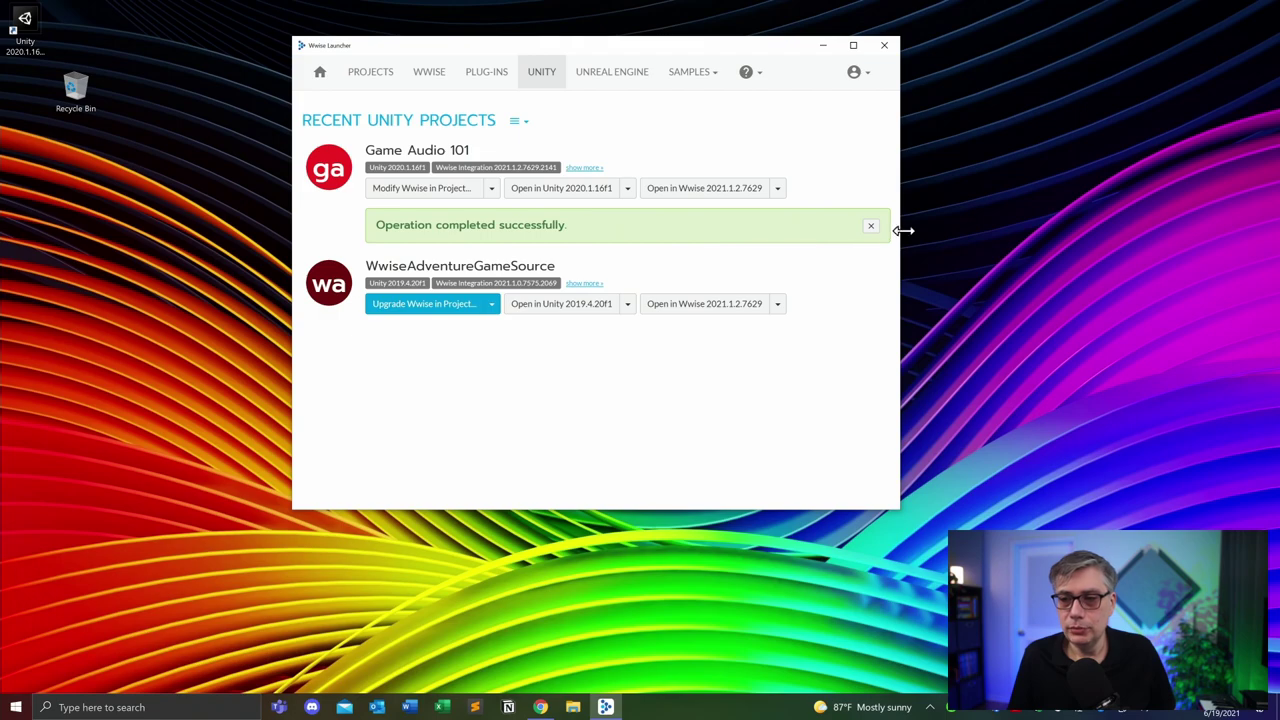
pyautogui.click(871, 226)
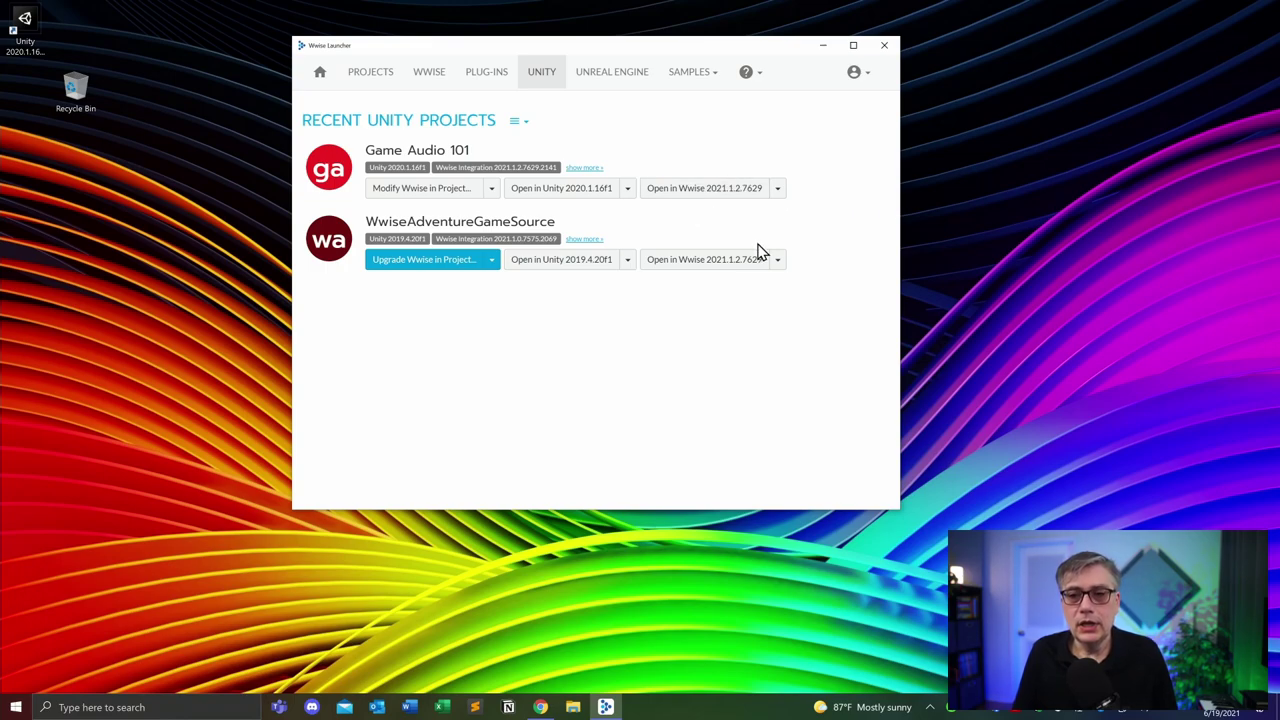
# Step: Open Game Audio 101 in Unity 2020.1.16f1 and inspect the components of the WwiseGlobal and Main Camera objects
pyautogui.click(580, 200)
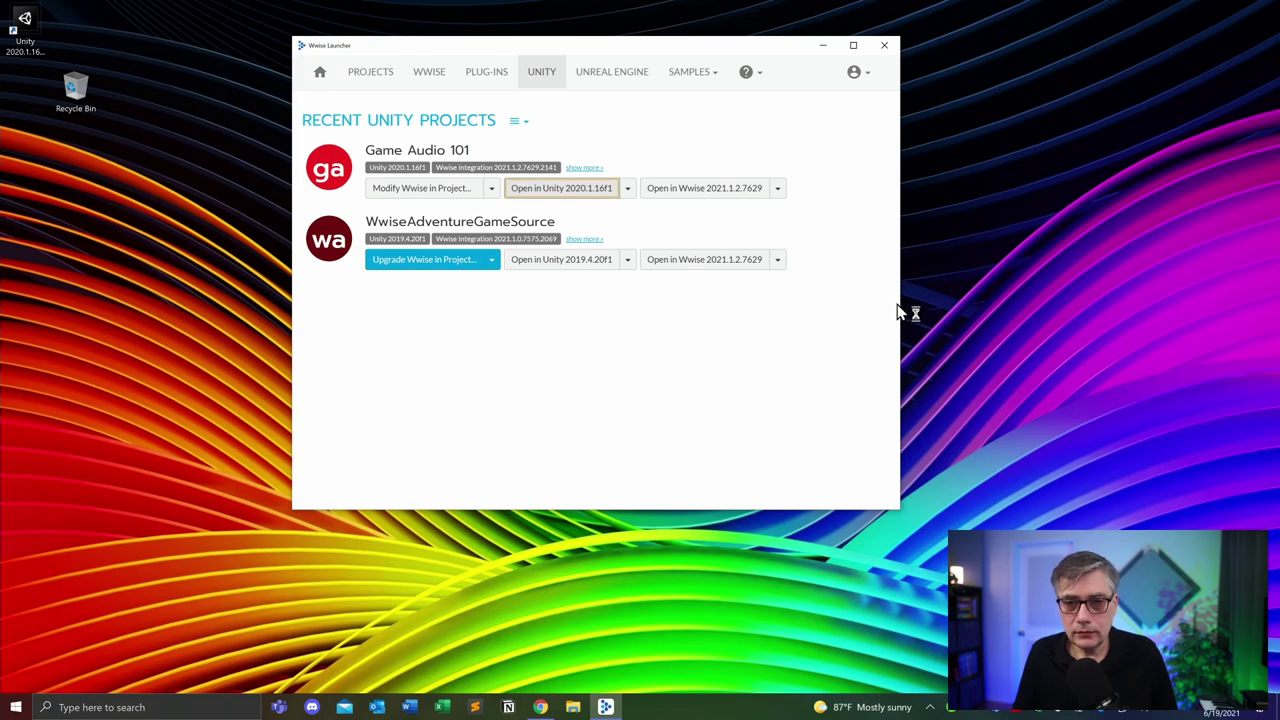
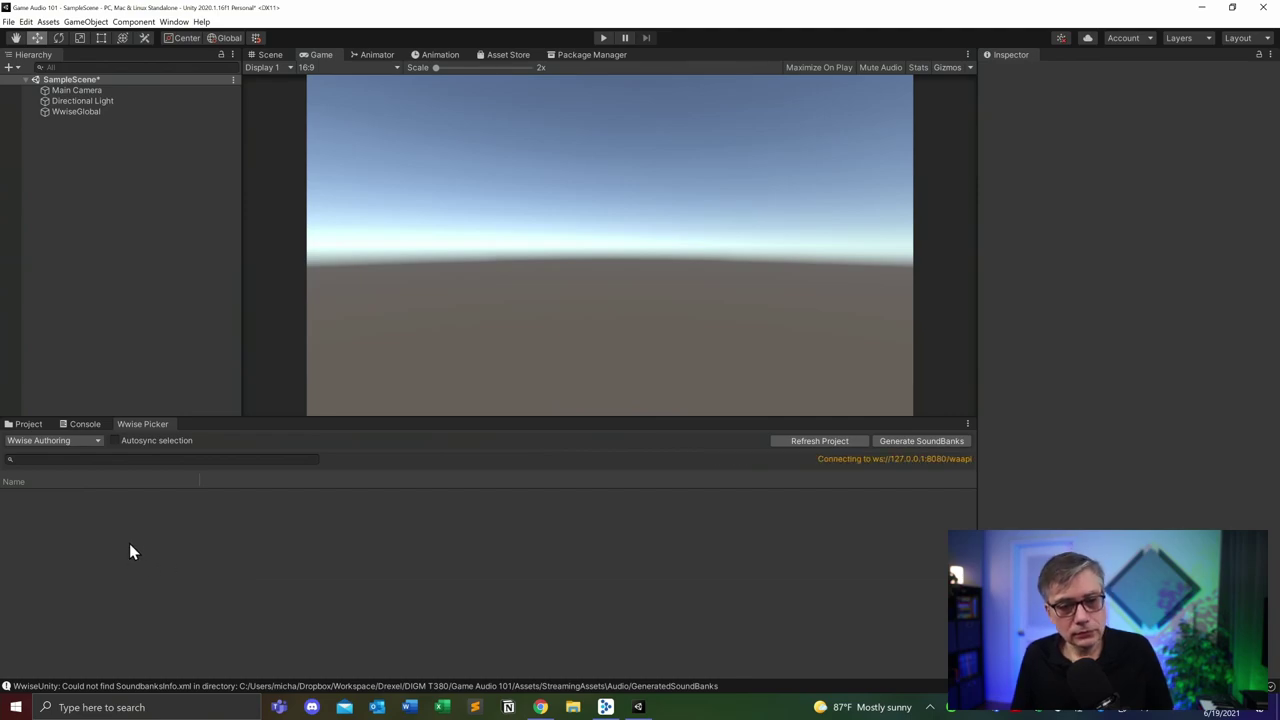
pyautogui.click(75, 112)
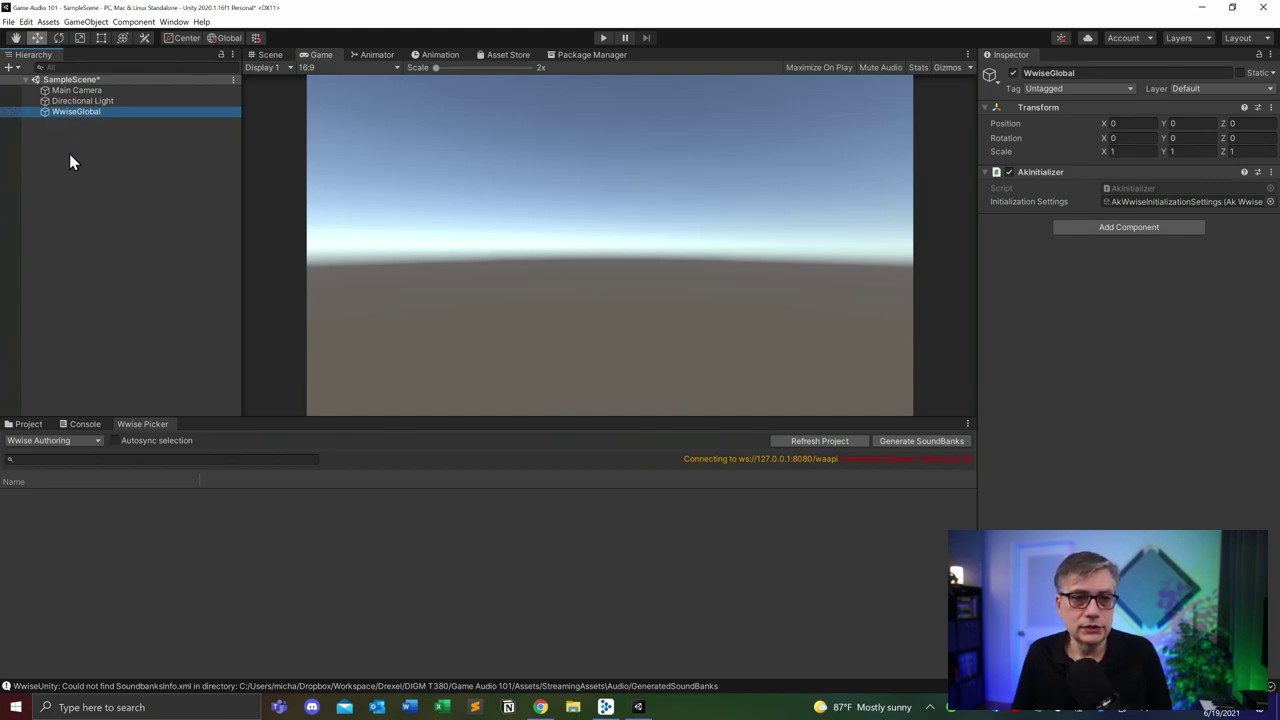
pyautogui.click(89, 88)
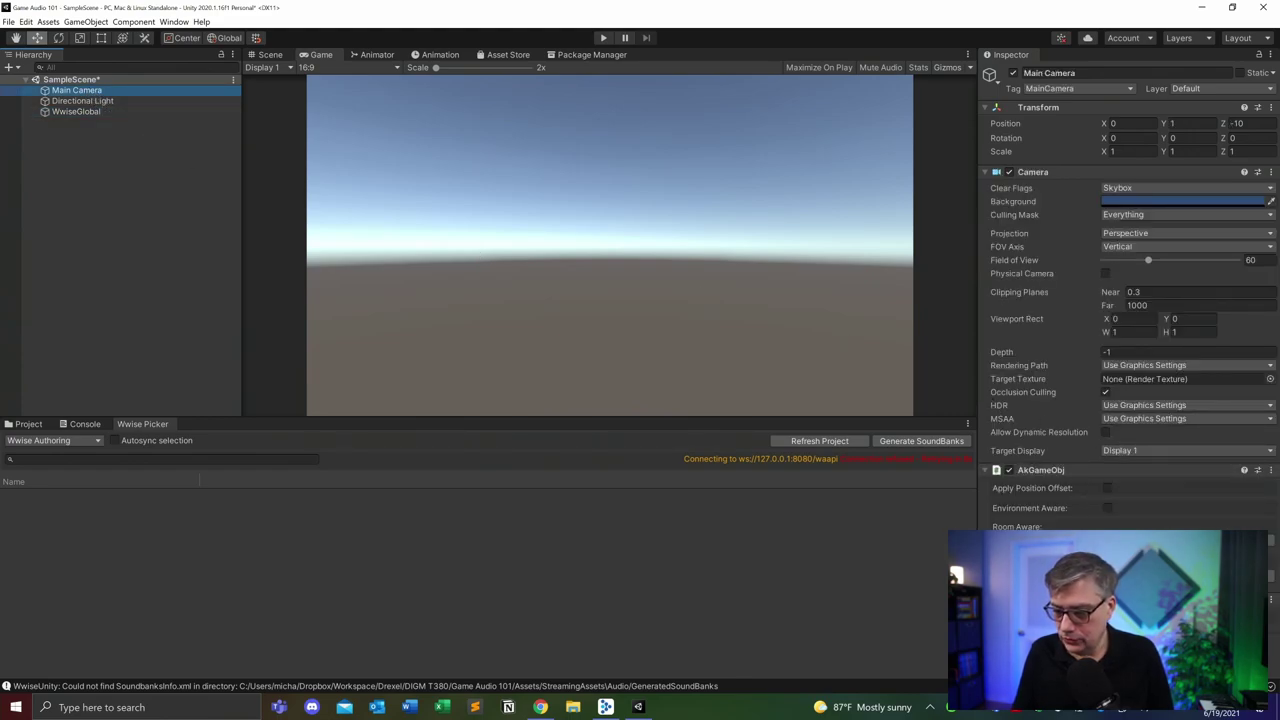
pyautogui.click(1134, 10)
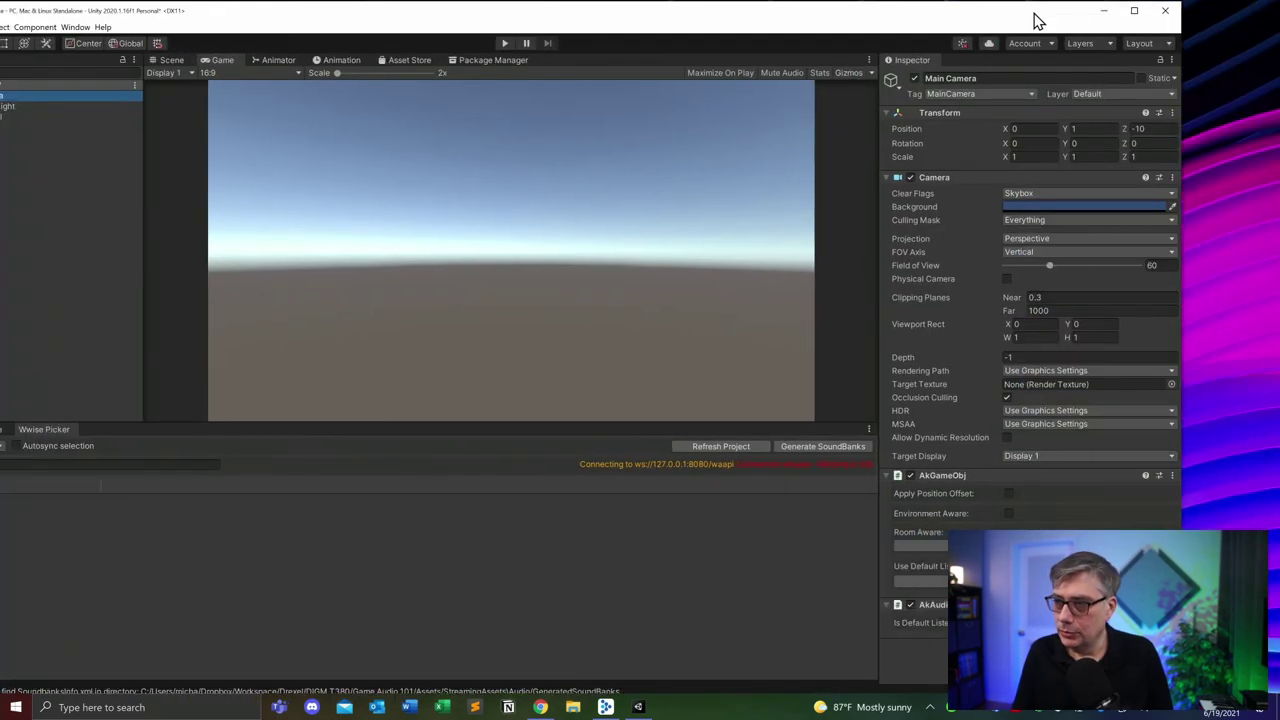
pyautogui.doubleClick(680, 9)
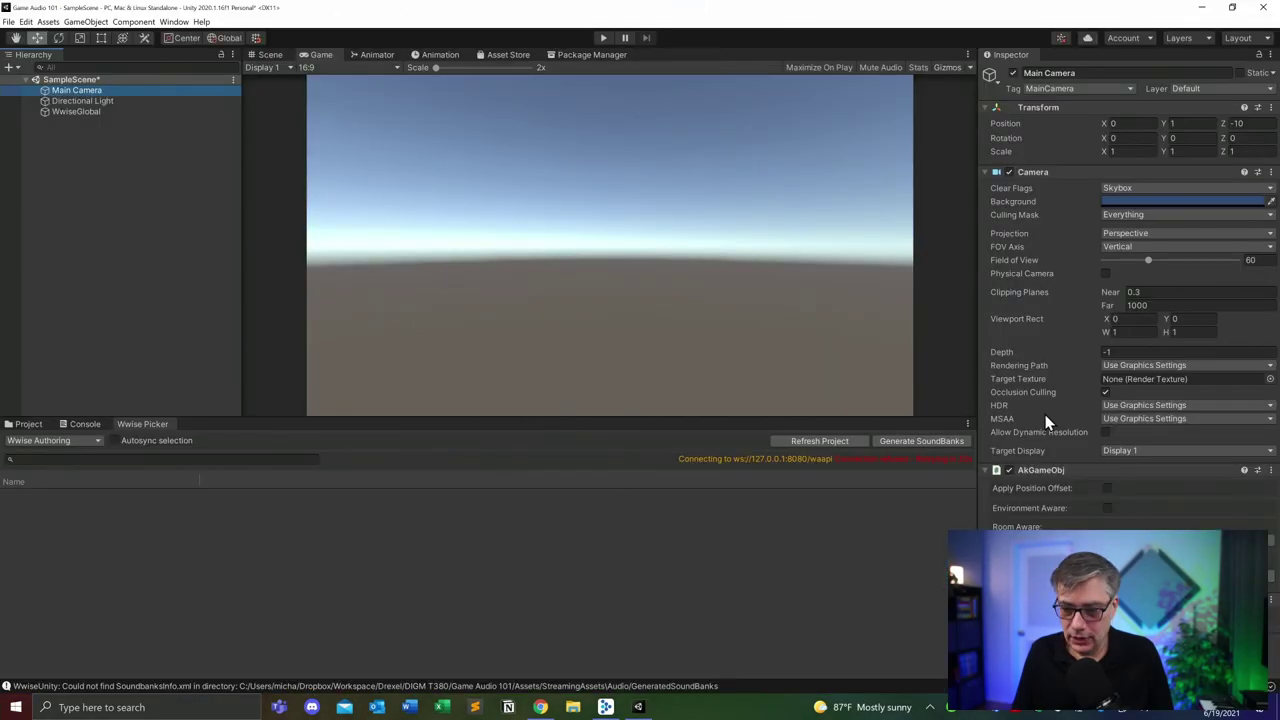
# Step: Move the Unity window to expose Main Camera's AkGameObj and AkAudioListener components, then restore it to full screen
pyautogui.doubleClick(1134, 10)
pyautogui.moveTo(1051, 23); pyautogui.dragTo(680, 1)
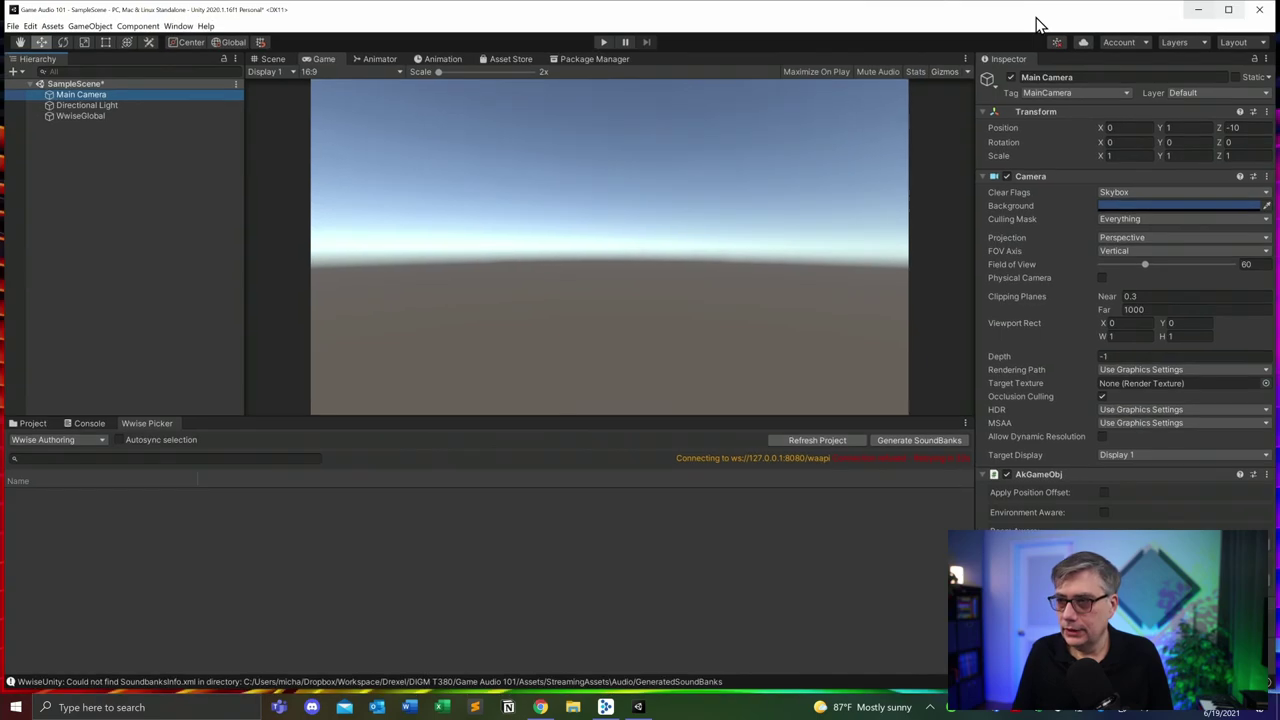
pyautogui.doubleClick(1029, 23)
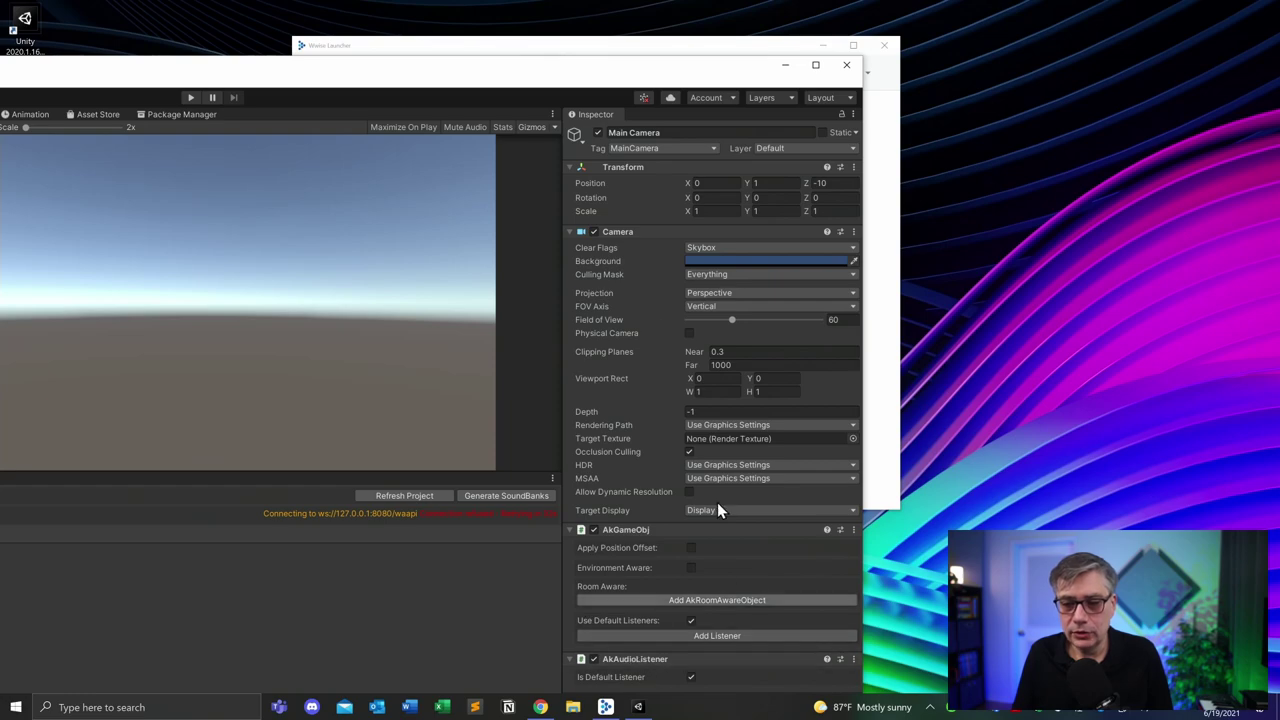
pyautogui.doubleClick(334, 70)
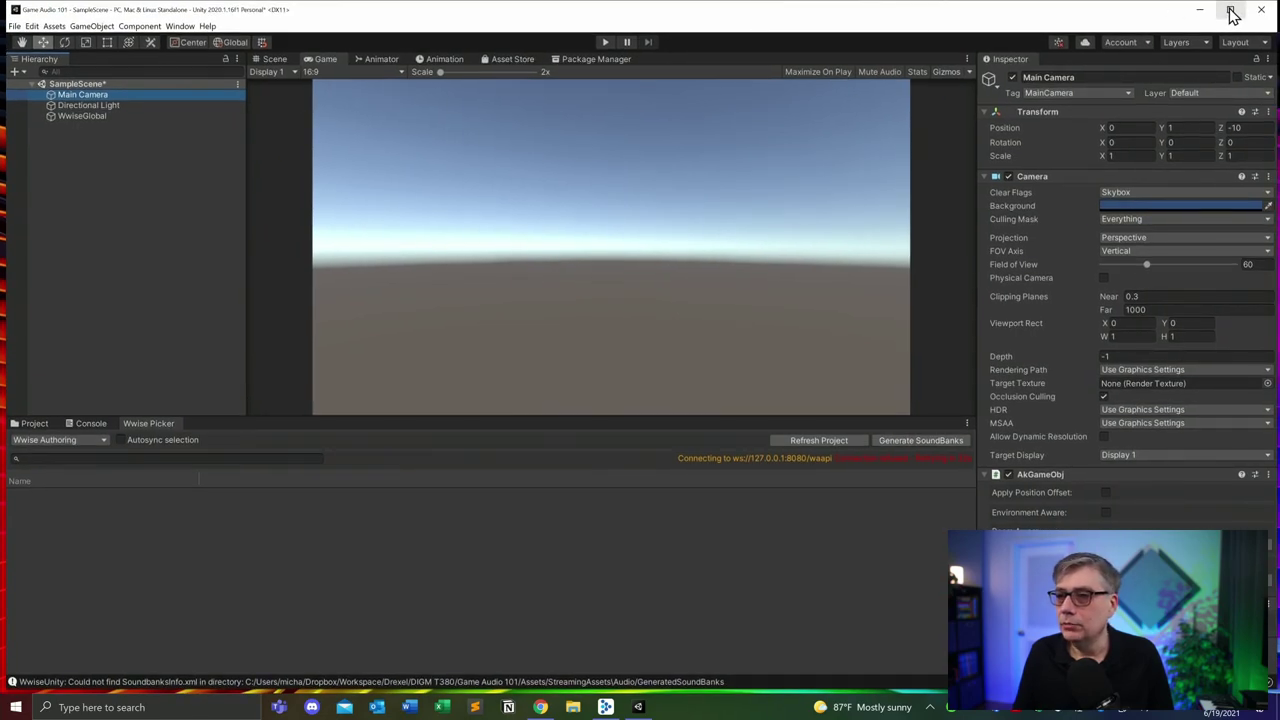
pyautogui.click(1232, 8)
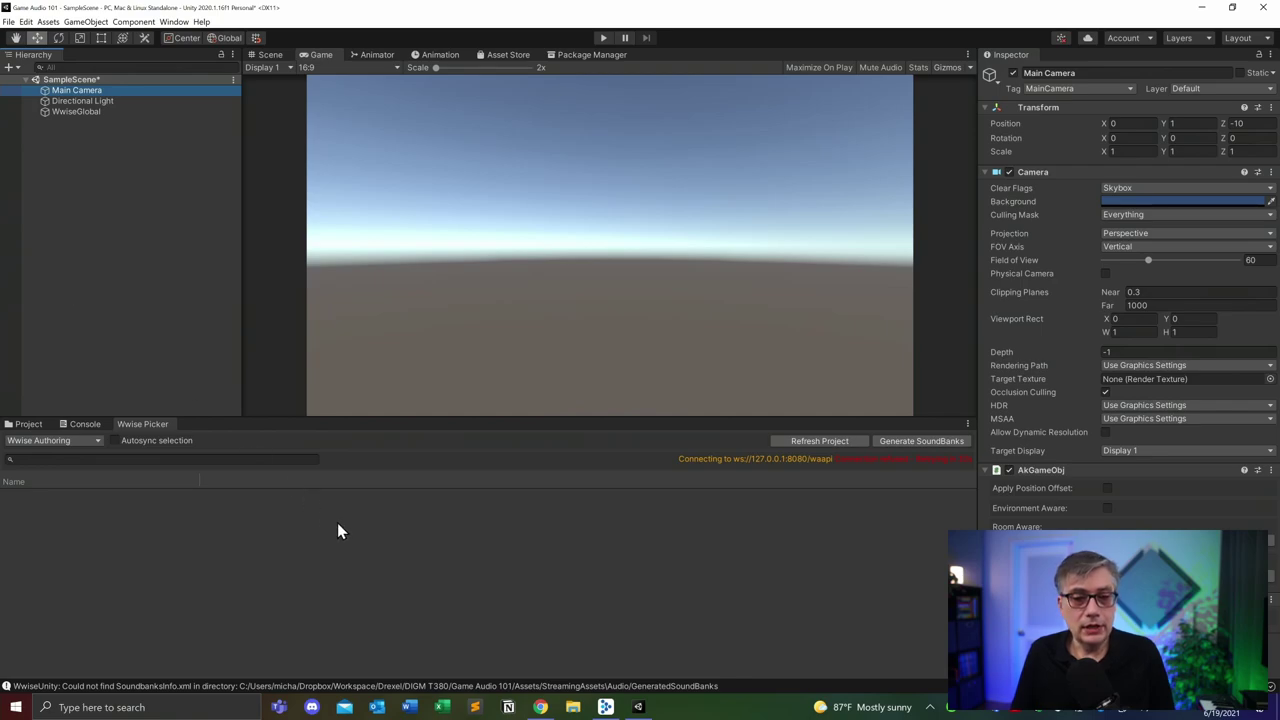
# Step: Minimize Unity, open Game Audio 101 in Wwise 2021.1.2.7629, and reposition and resize the Wwise window to fit the screen
pyautogui.click(1203, 11)
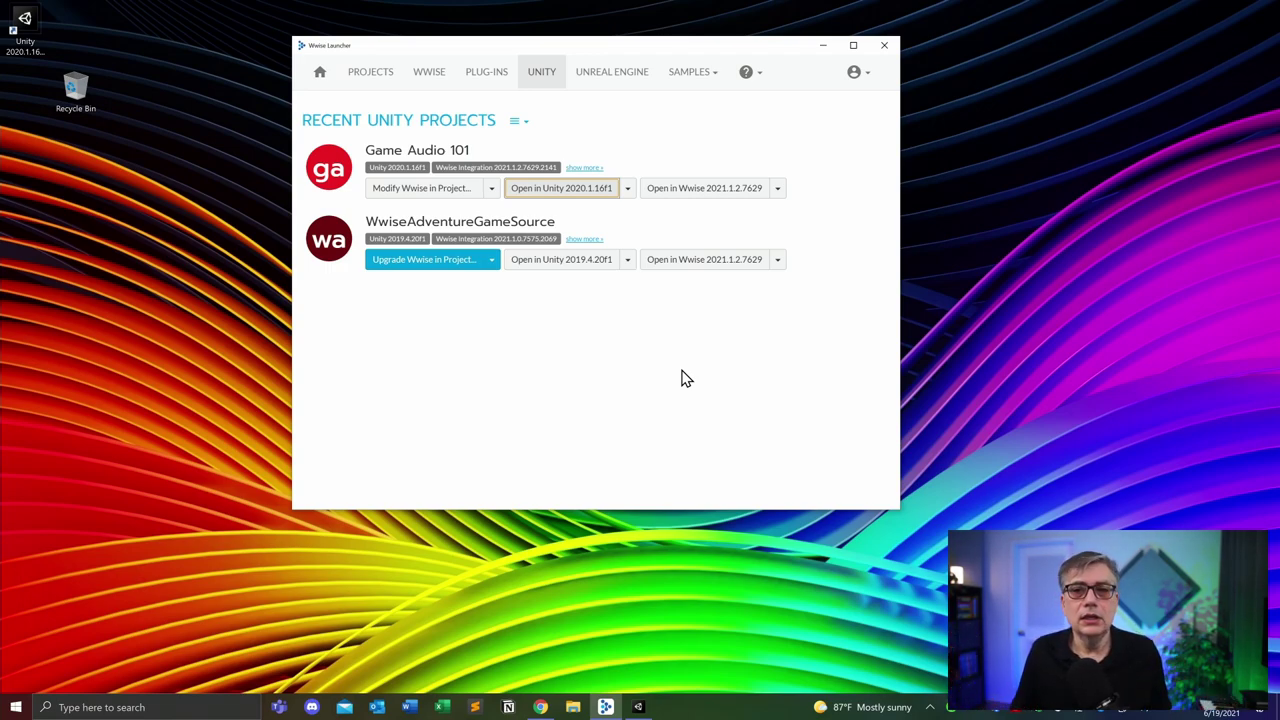
pyautogui.click(702, 196)
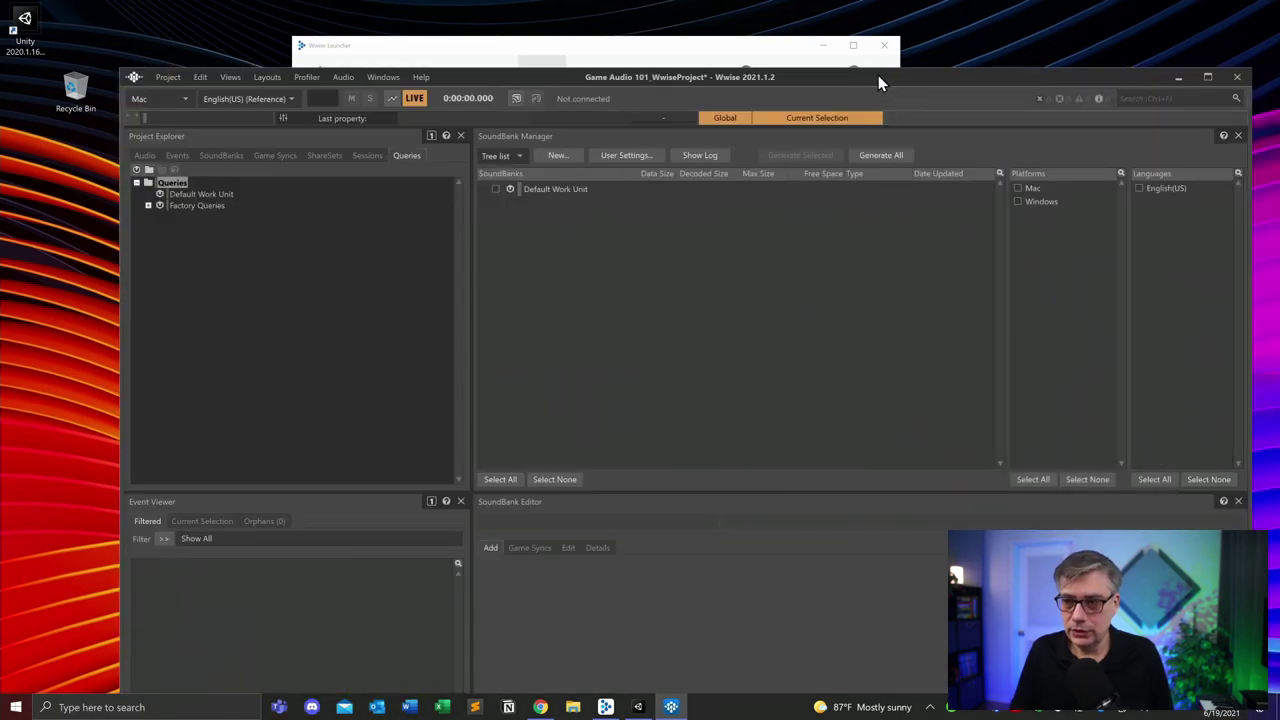
pyautogui.moveTo(878, 75); pyautogui.dragTo(816, 22)
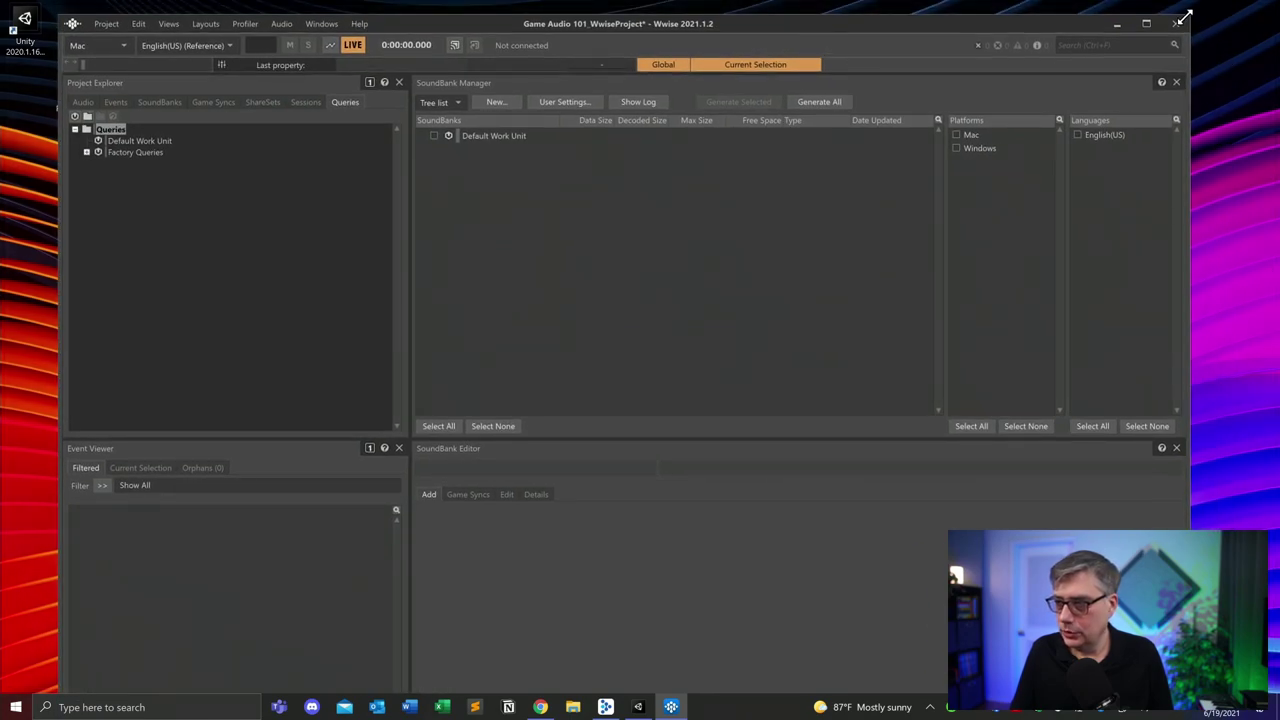
pyautogui.moveTo(1188, 15); pyautogui.dragTo(1118, 188)
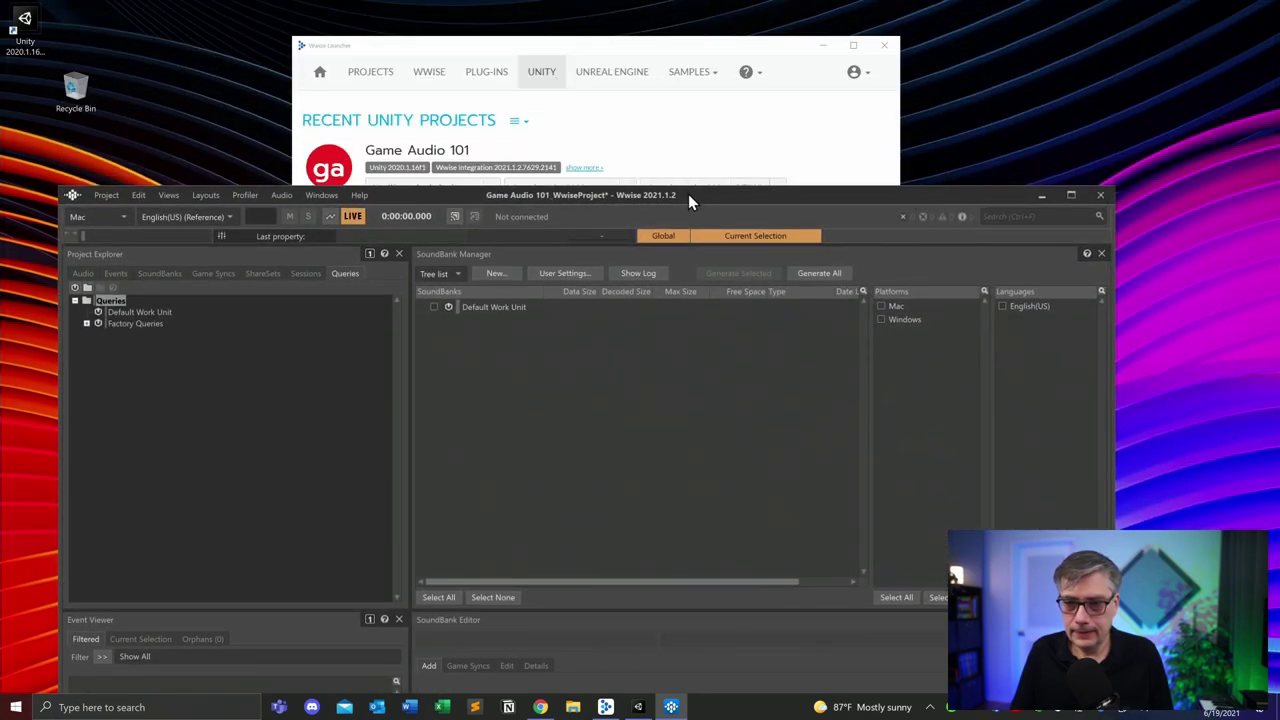
pyautogui.moveTo(688, 194); pyautogui.dragTo(692, 22)
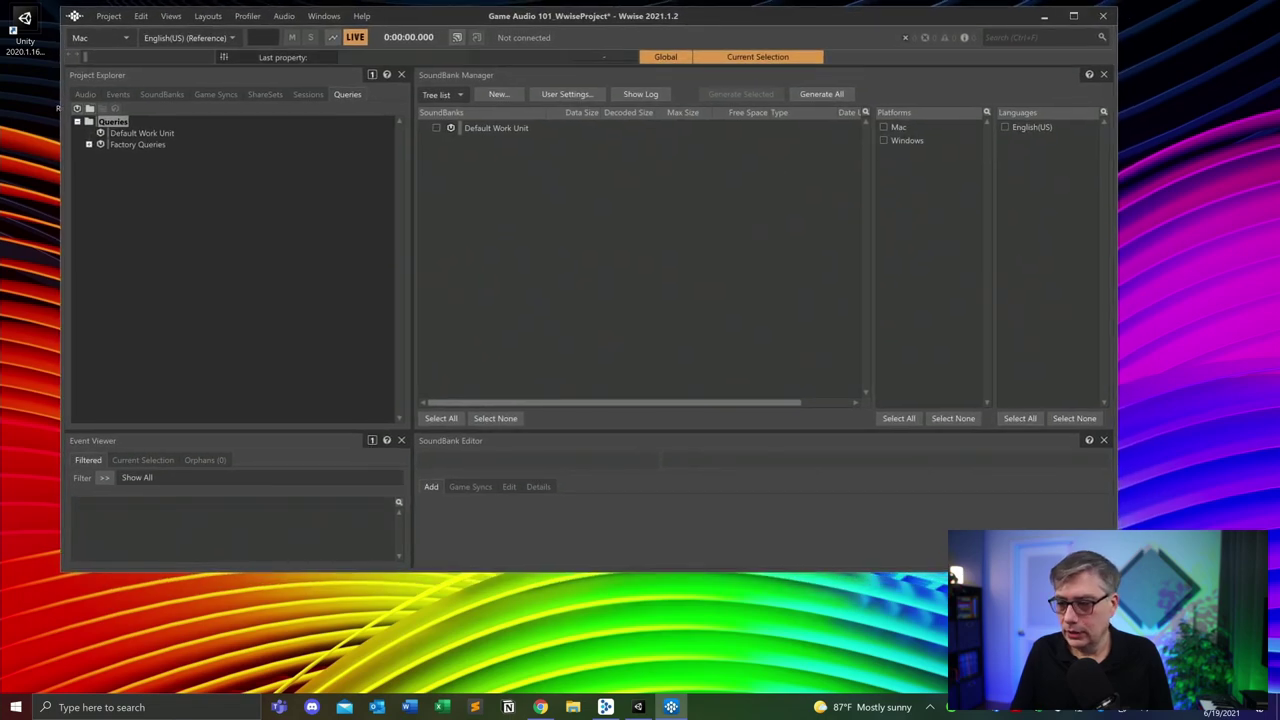
pyautogui.moveTo(1117, 570); pyautogui.dragTo(1094, 625)
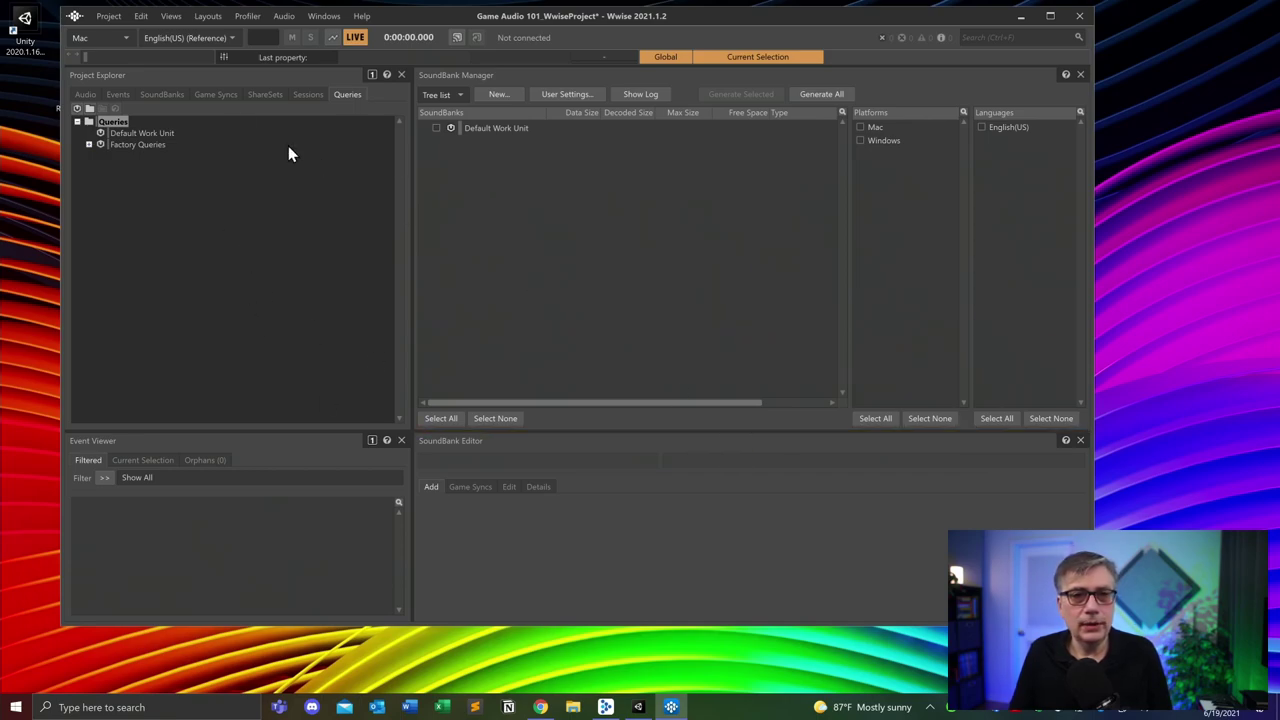
# Step: Look through the editor views and editing commands available in Wwise, then close the list and lower the window slightly
pyautogui.click(169, 16)
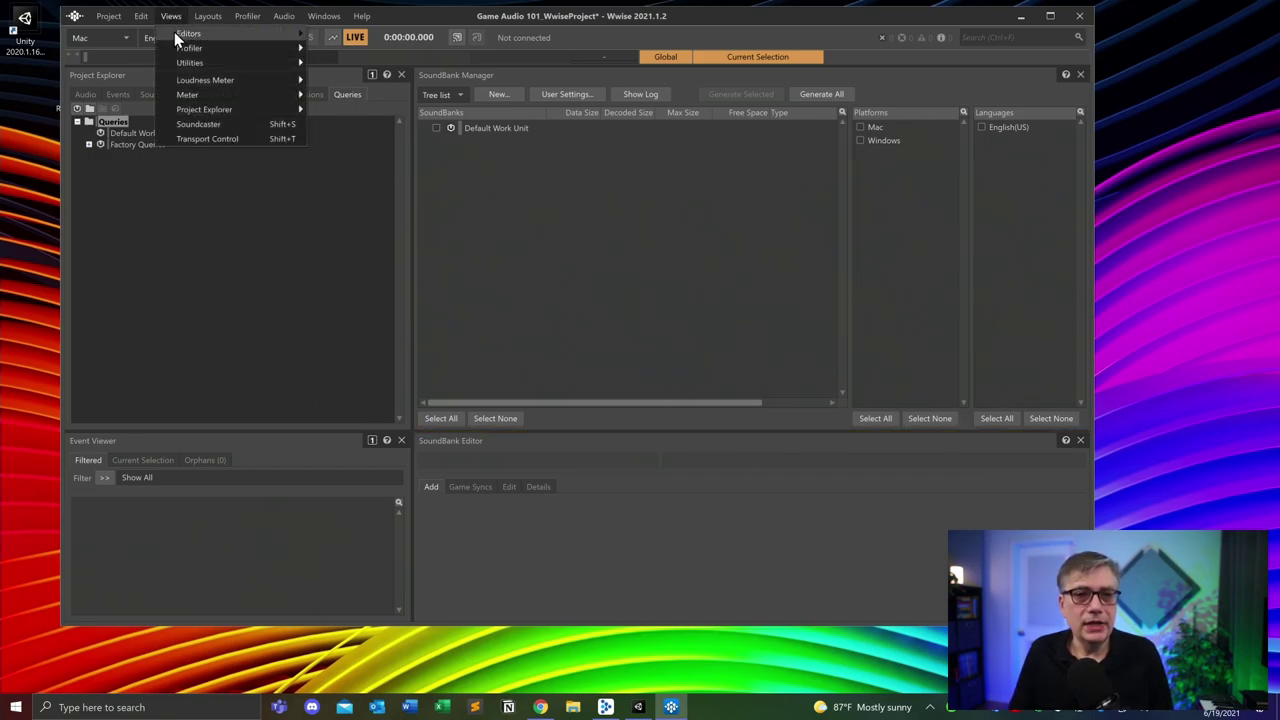
pyautogui.moveTo(175, 37)
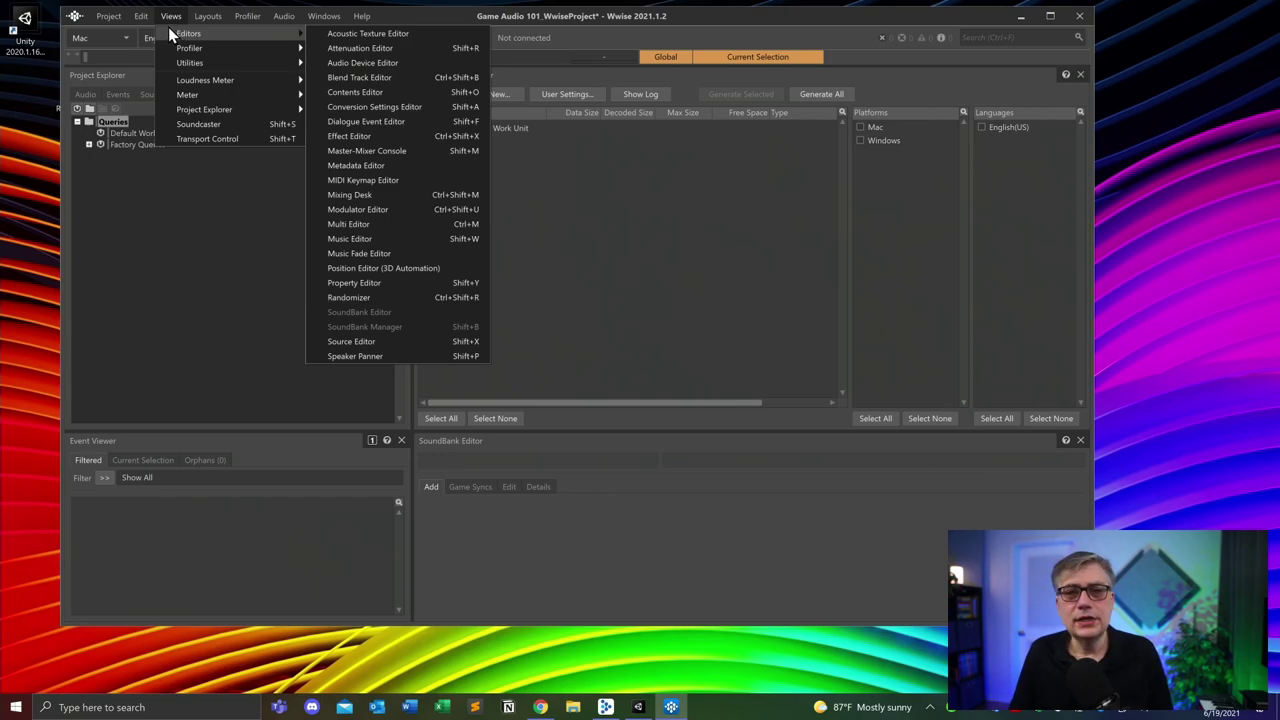
pyautogui.click(170, 17)
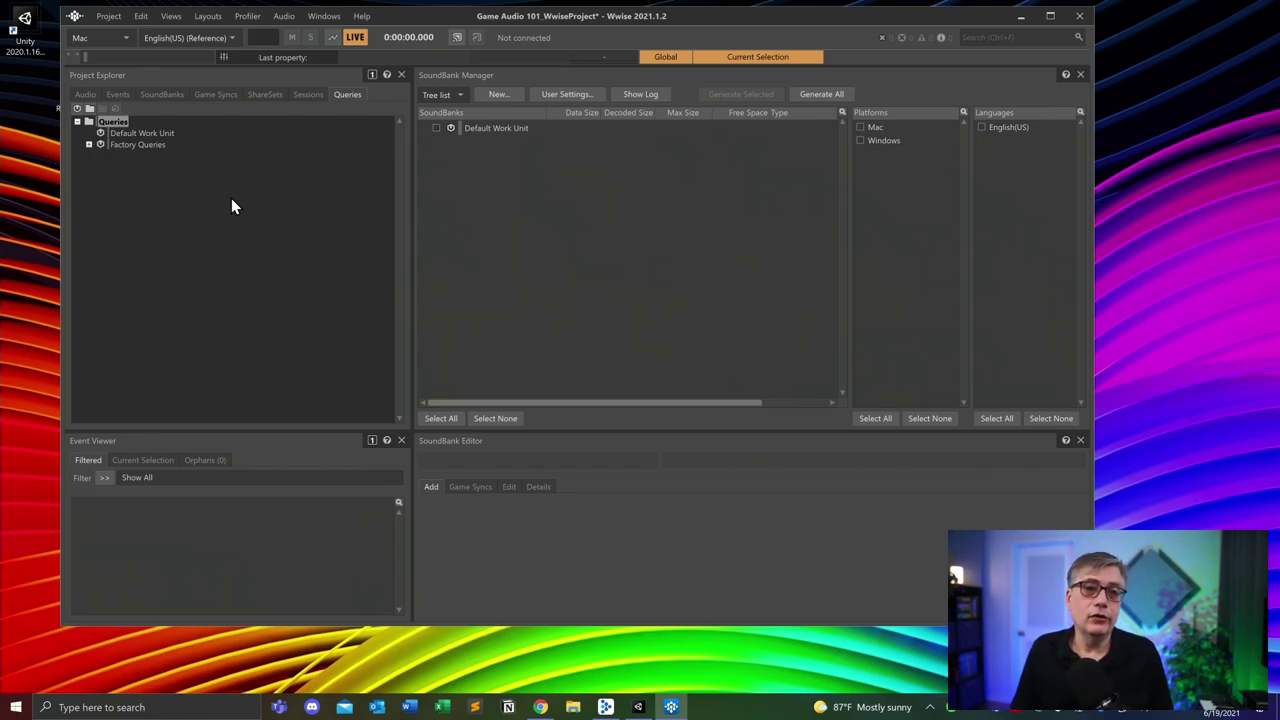
pyautogui.click(170, 16)
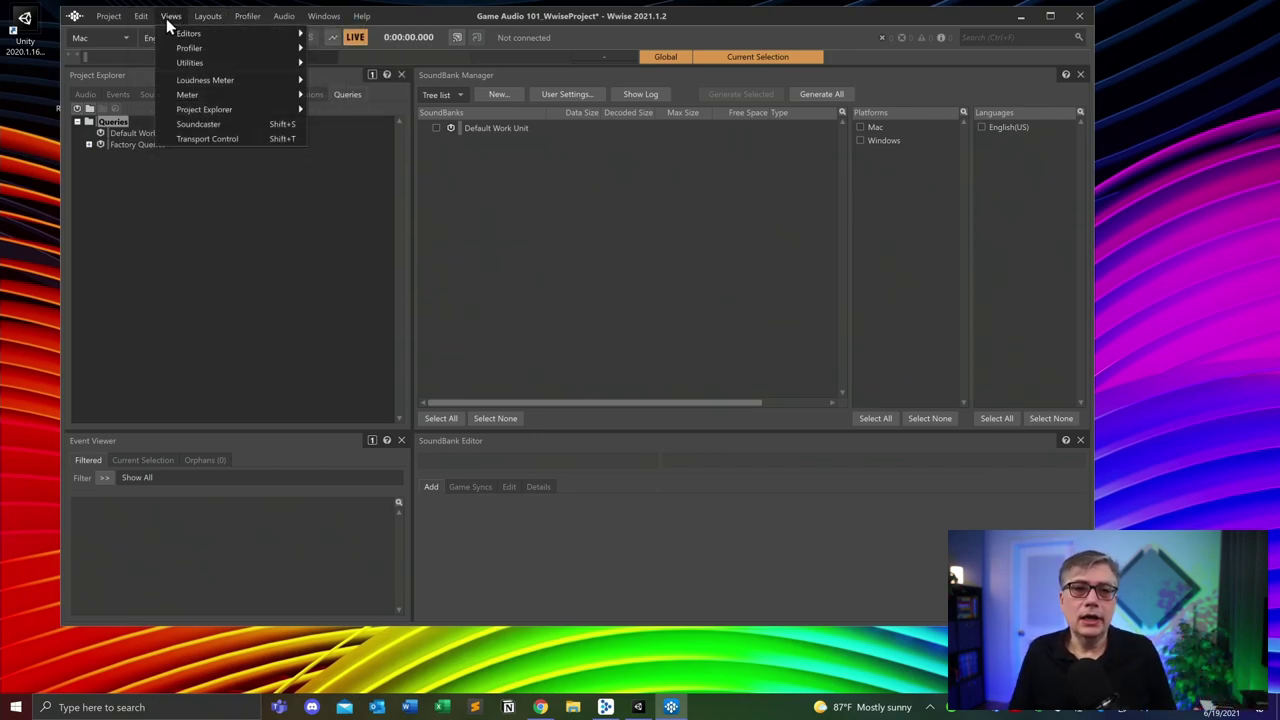
pyautogui.moveTo(213, 22)
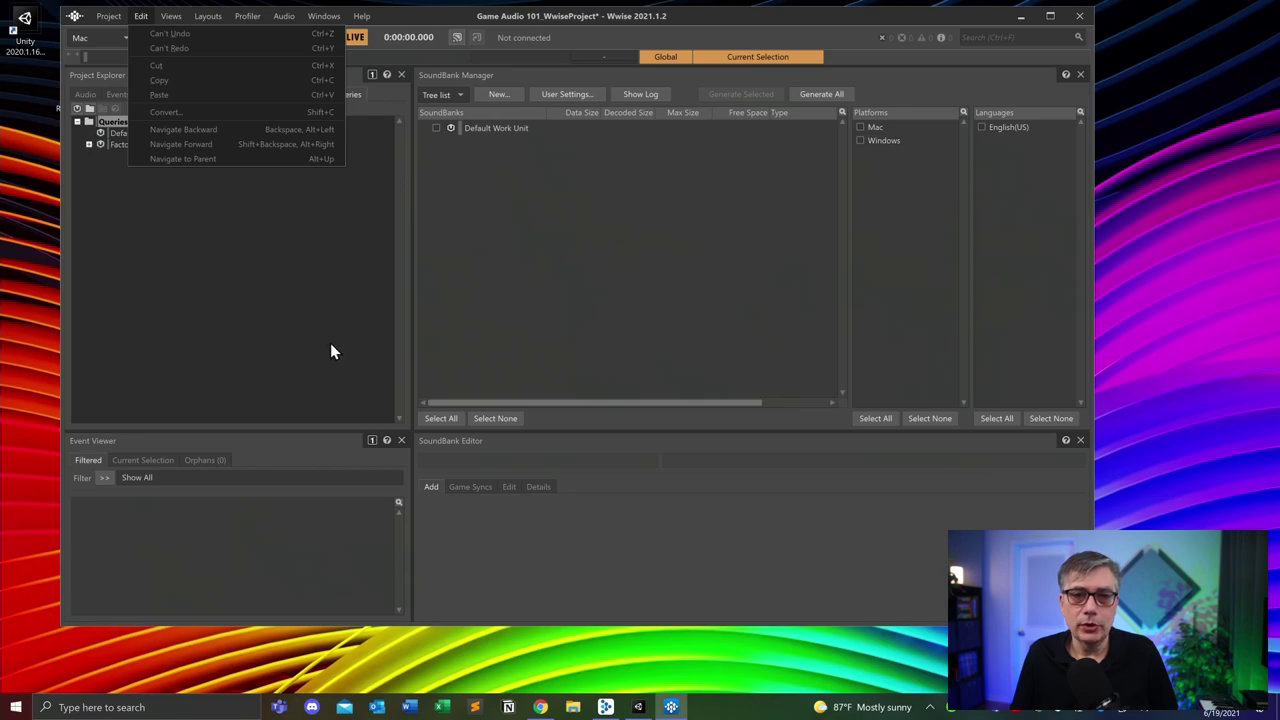
pyautogui.click(530, 310)
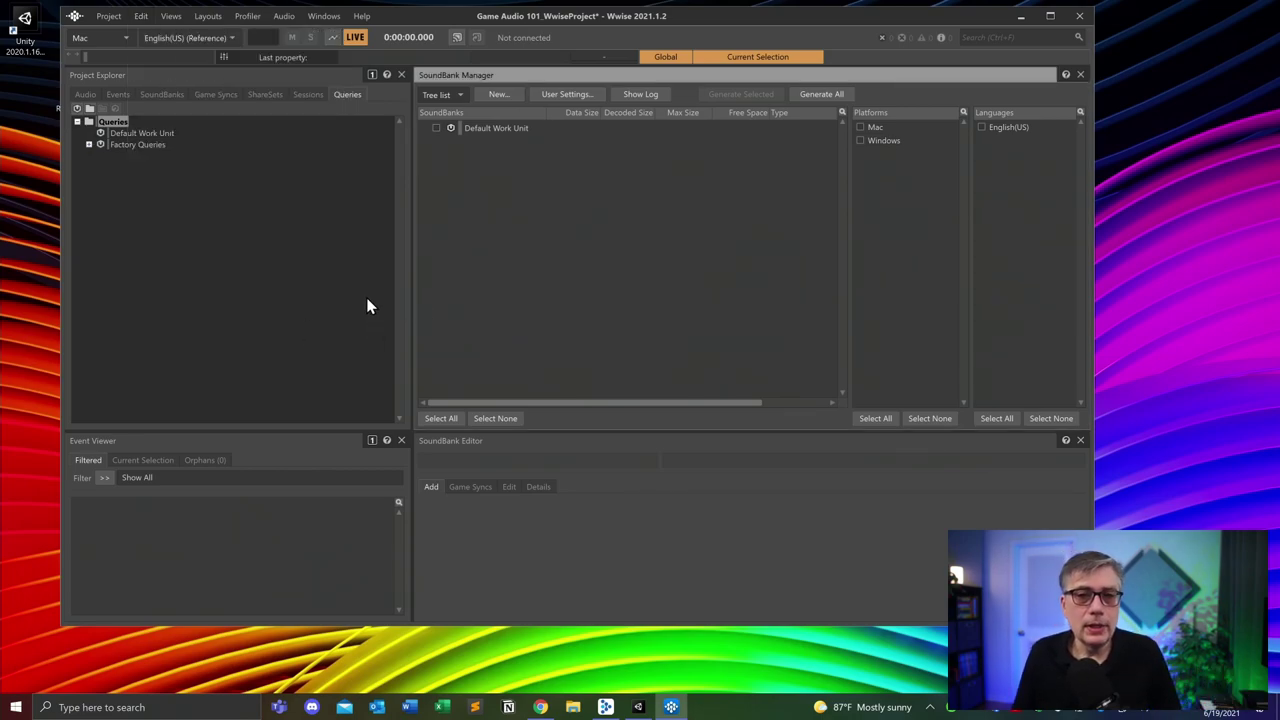
pyautogui.moveTo(447, 25); pyautogui.dragTo(444, 40)
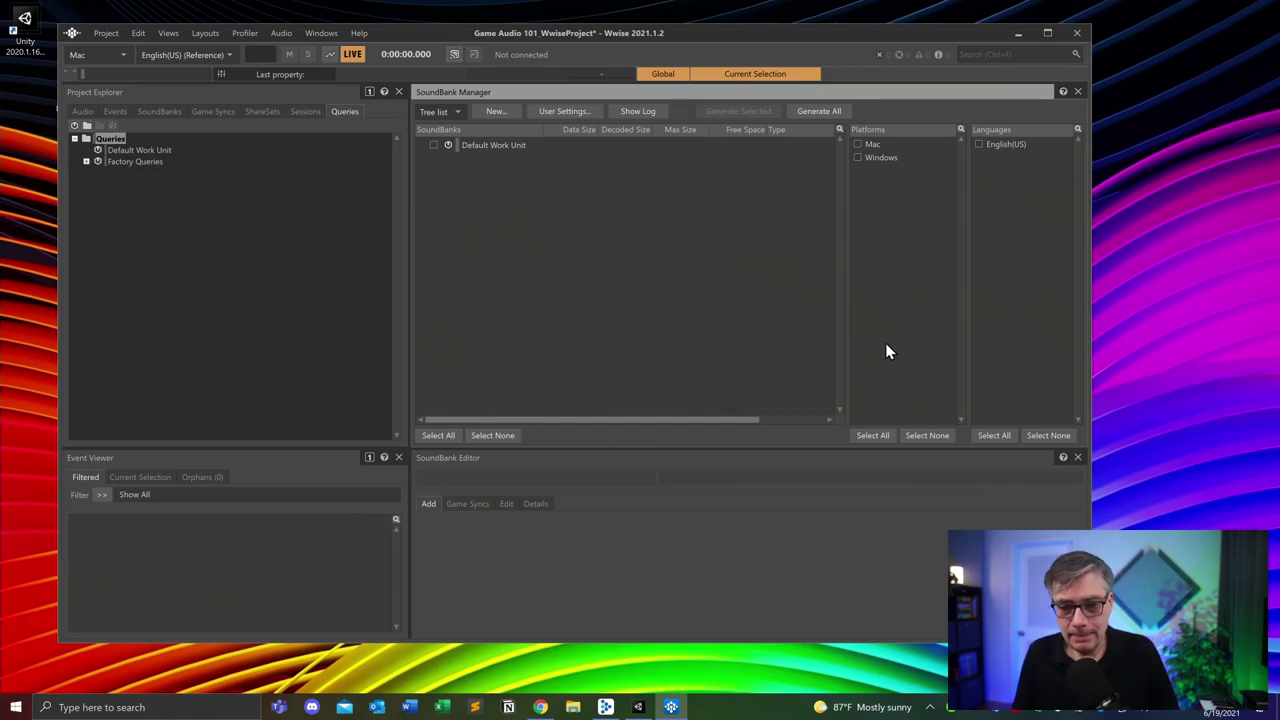
# Step: Switch to Unity by way of Wwise Launcher and examine the project's folders in the Wwise Picker
pyautogui.moveTo(609, 712)
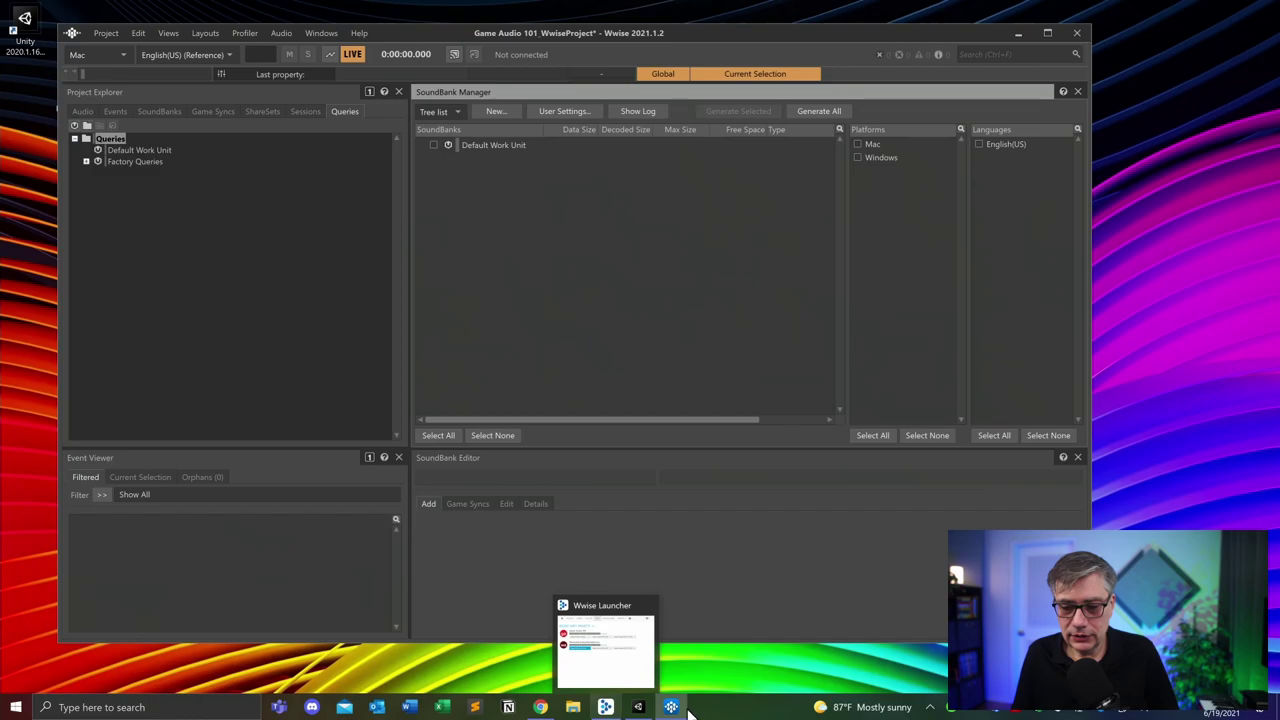
pyautogui.click(608, 708)
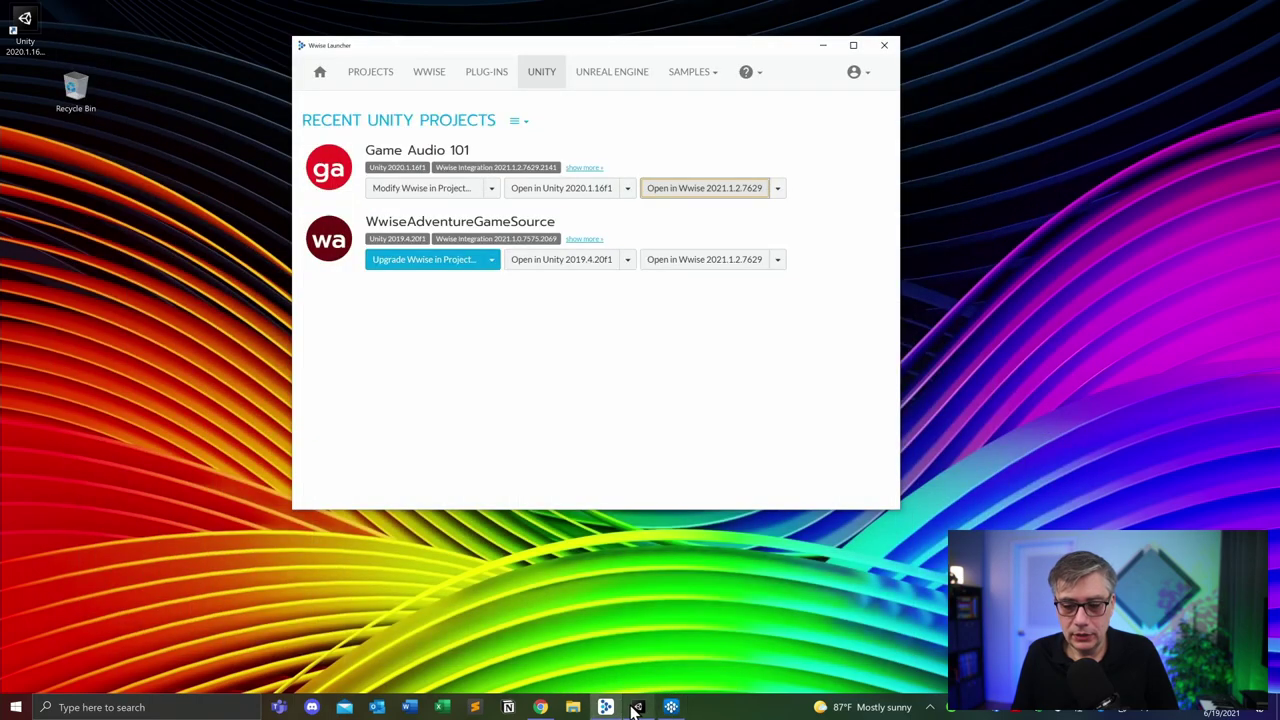
pyautogui.click(637, 708)
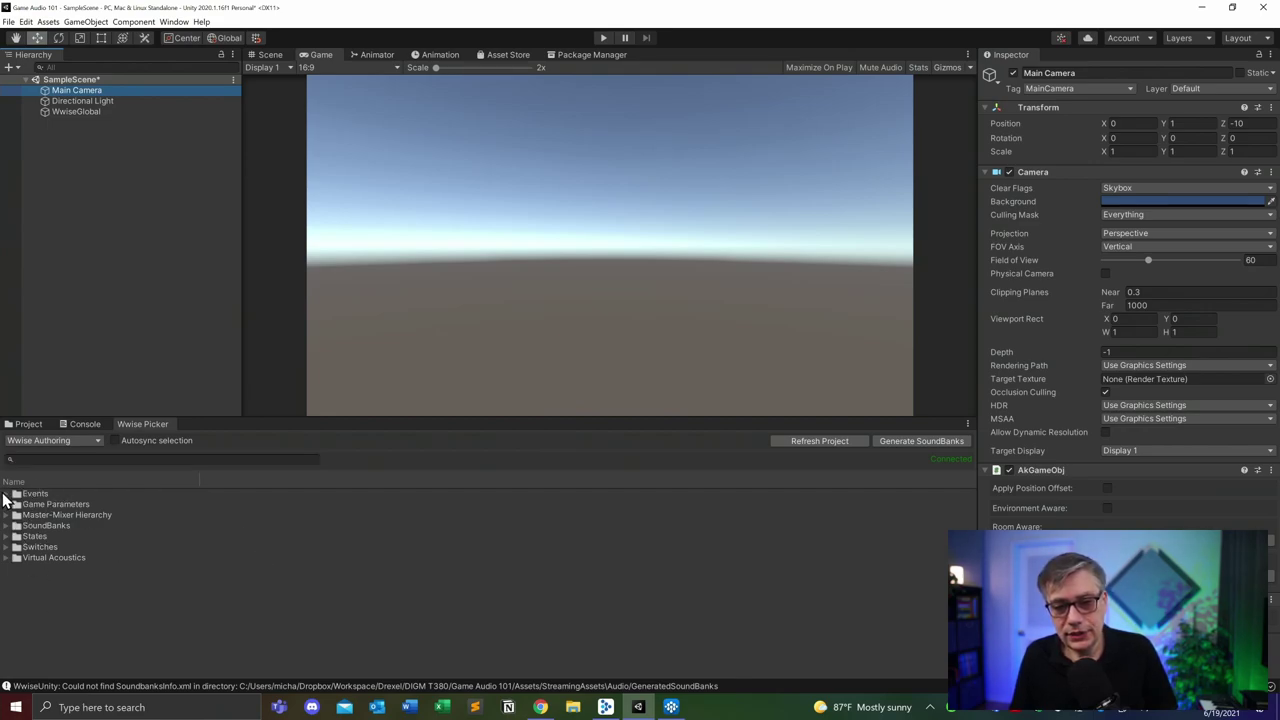
pyautogui.click(1232, 7)
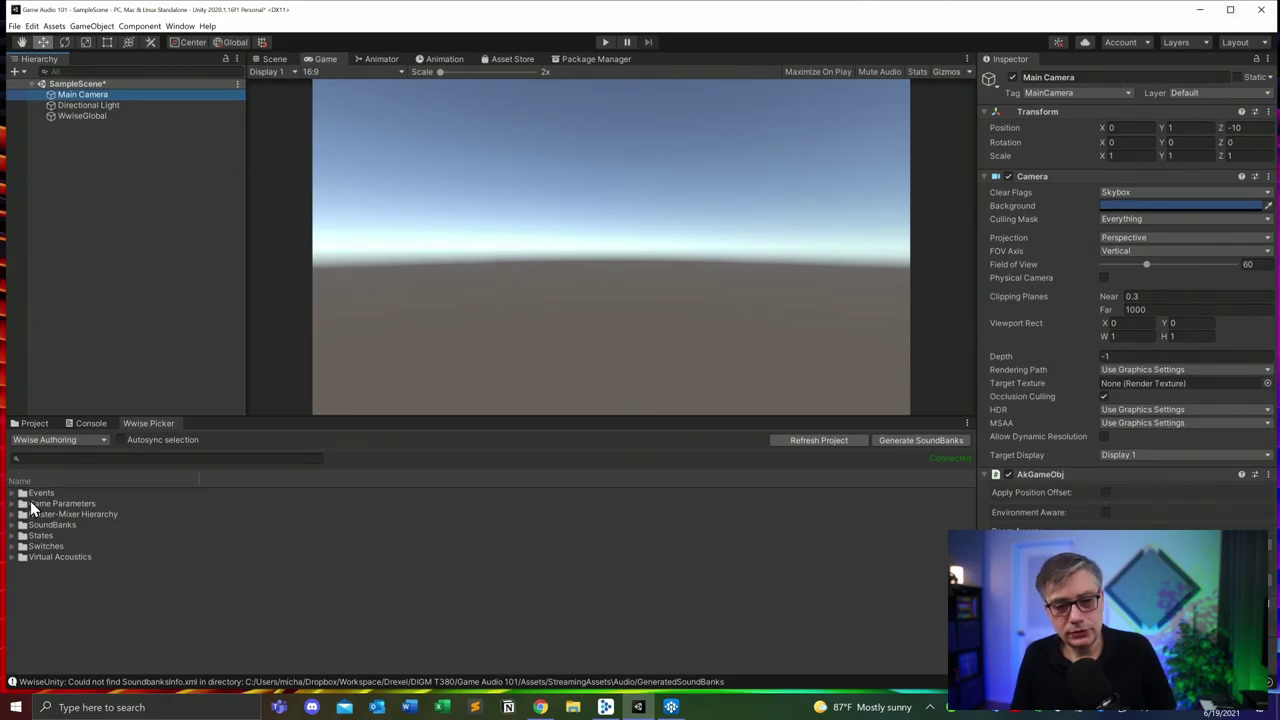
pyautogui.click(10, 494)
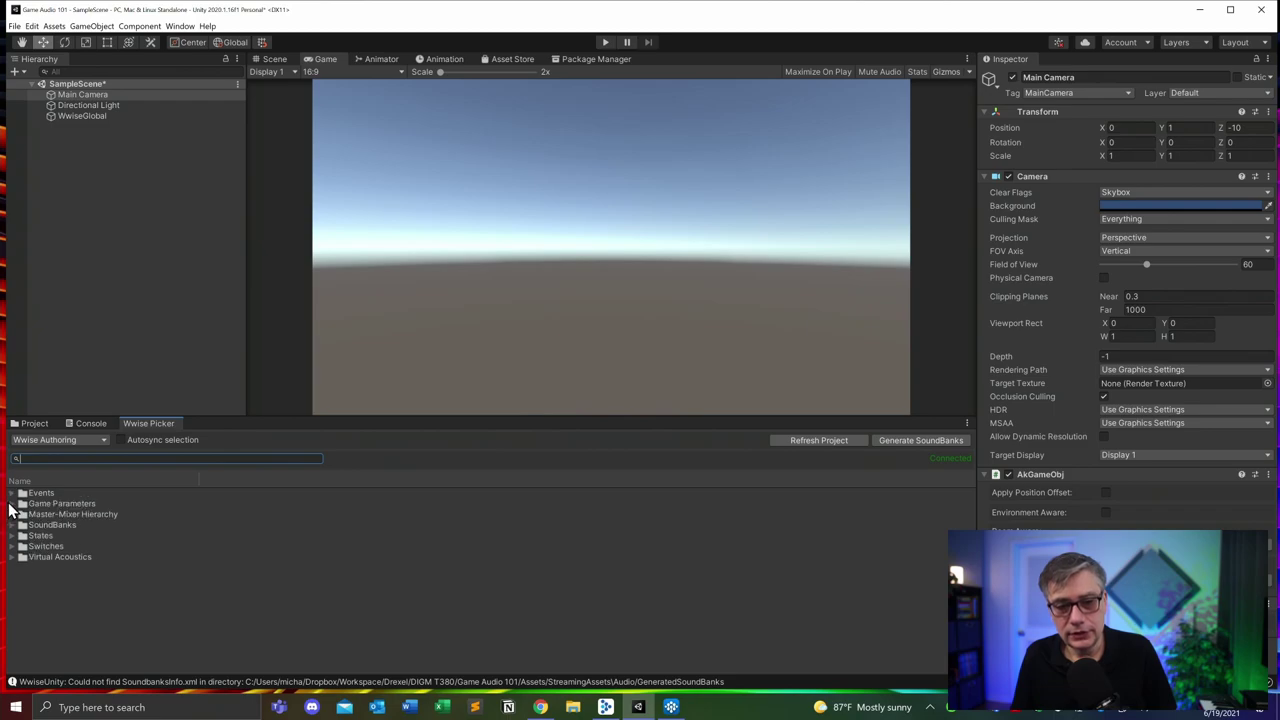
pyautogui.click(11, 500)
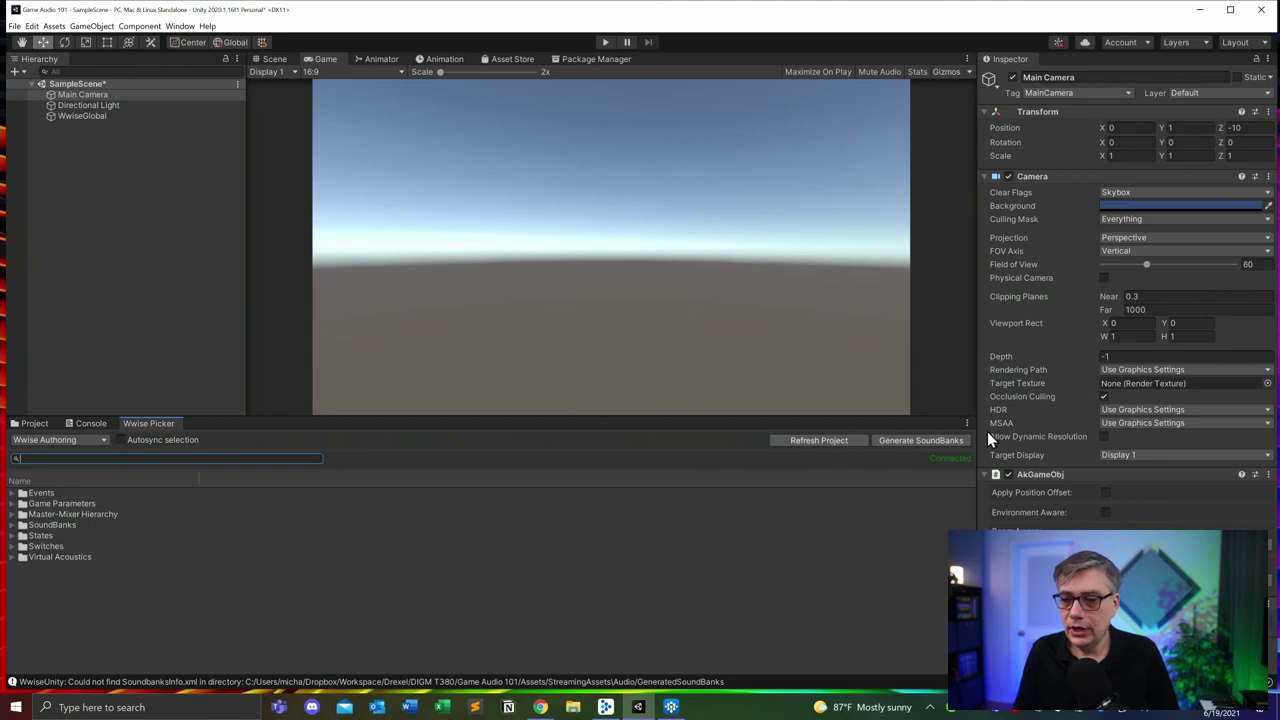
# Step: Minimize Unity, return to Wwise, and save the Game Audio 101 Wwise project
pyautogui.click(1203, 10)
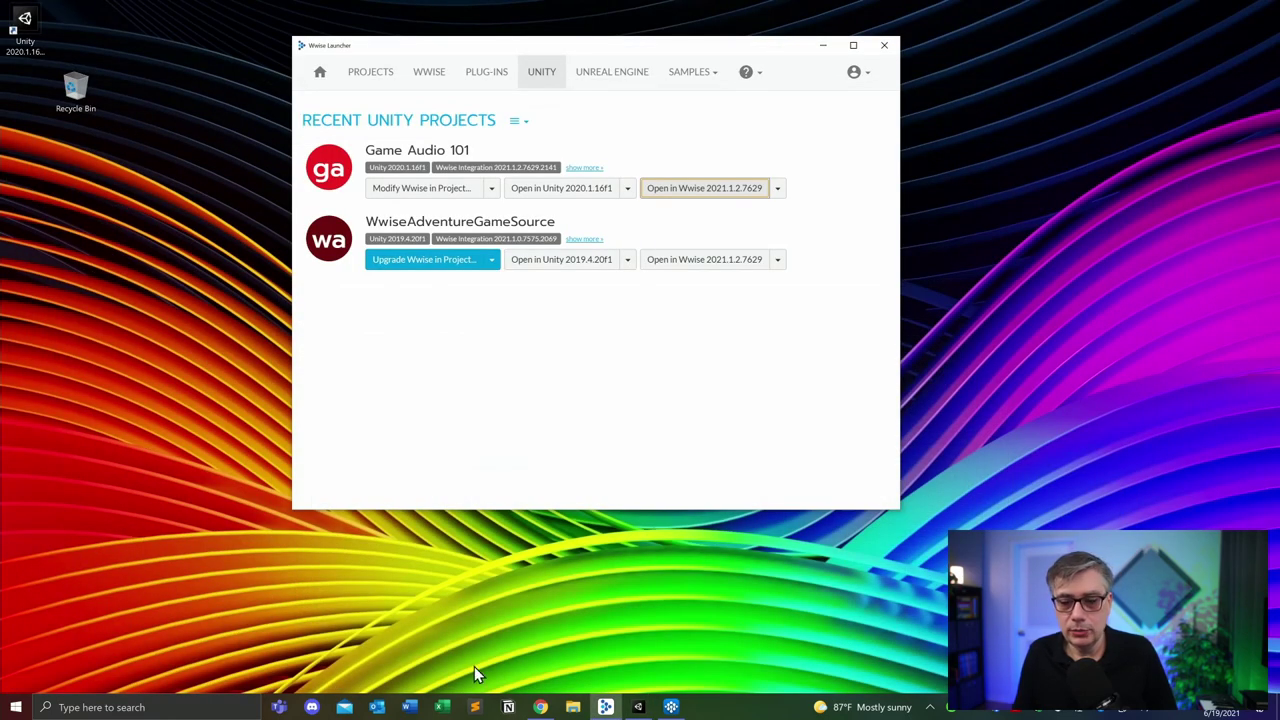
pyautogui.click(671, 707)
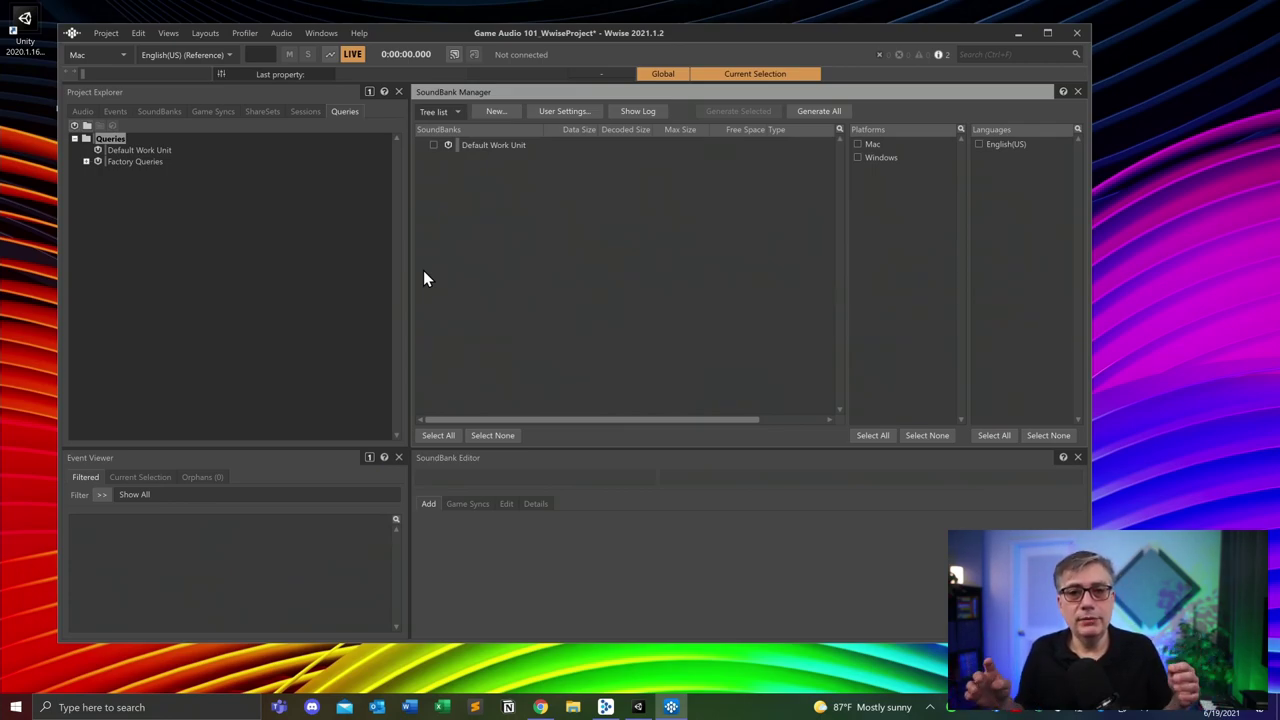
pyautogui.click(112, 33)
pyautogui.click(120, 80)
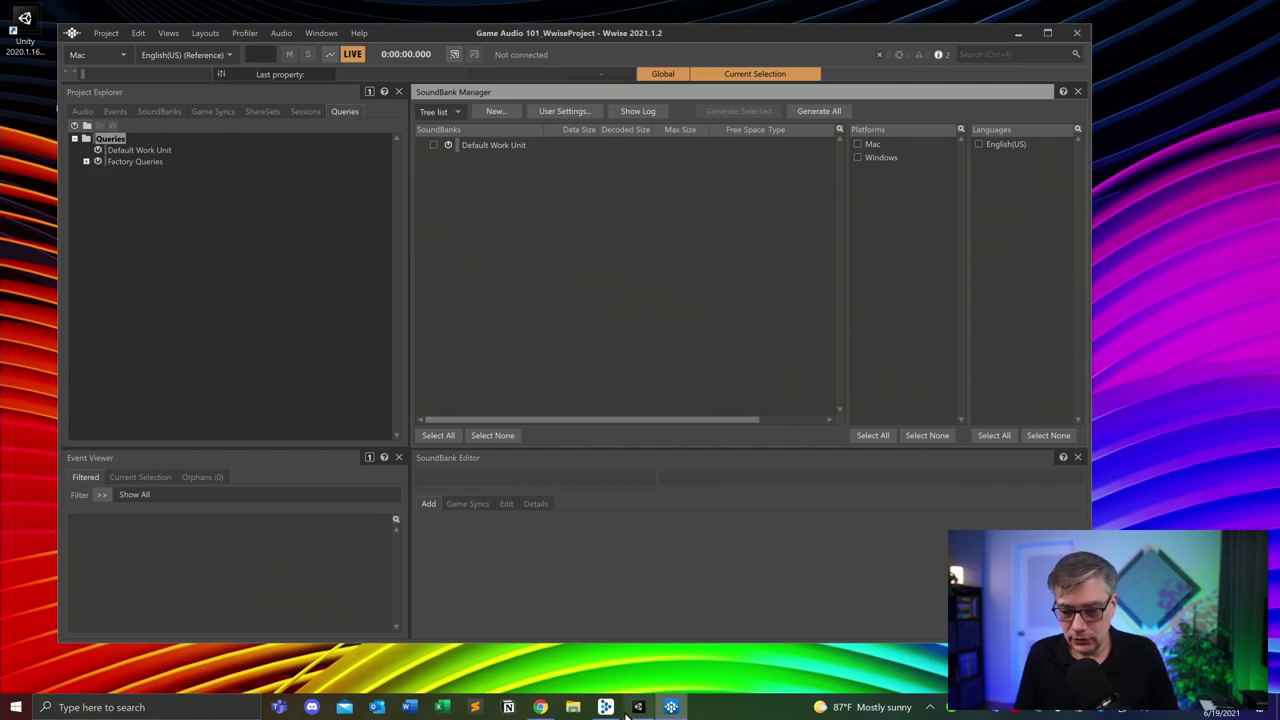
# Step: Minimize Wwise and Wwise Launcher, switch to Chrome, and open the Learn Wwise certification page on the Audiokinetic site
pyautogui.click(1019, 36)
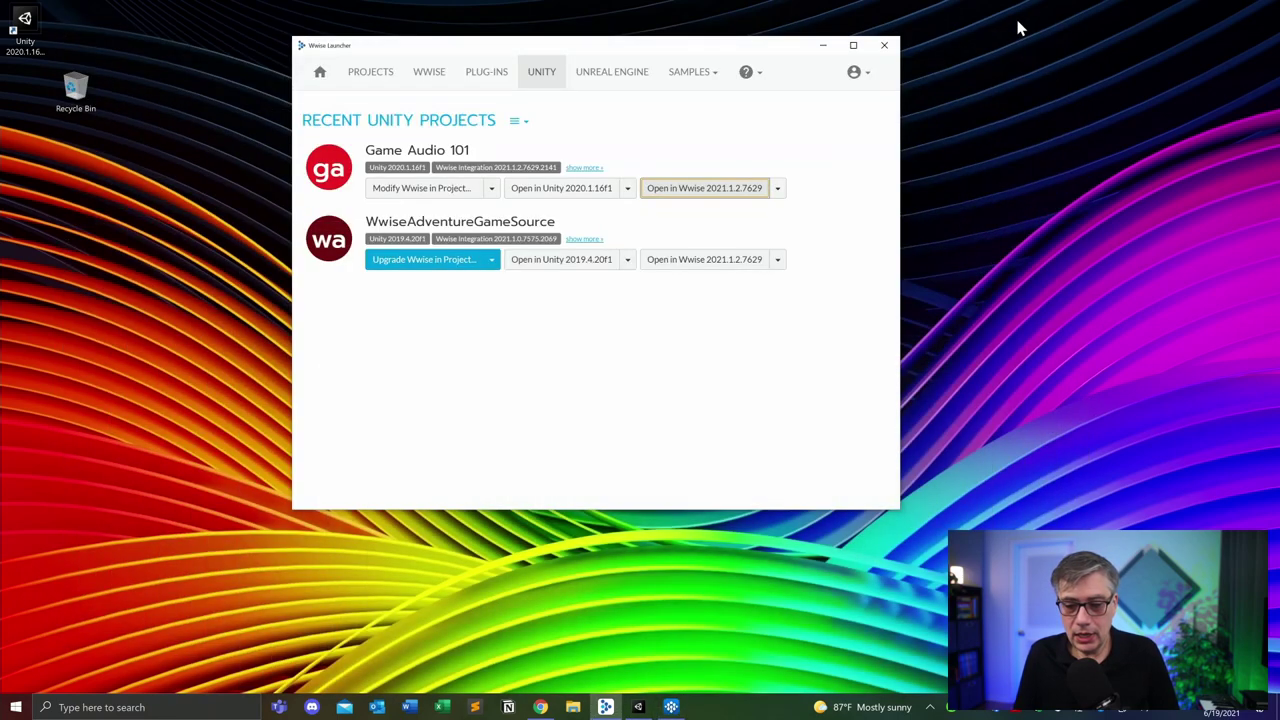
pyautogui.click(823, 47)
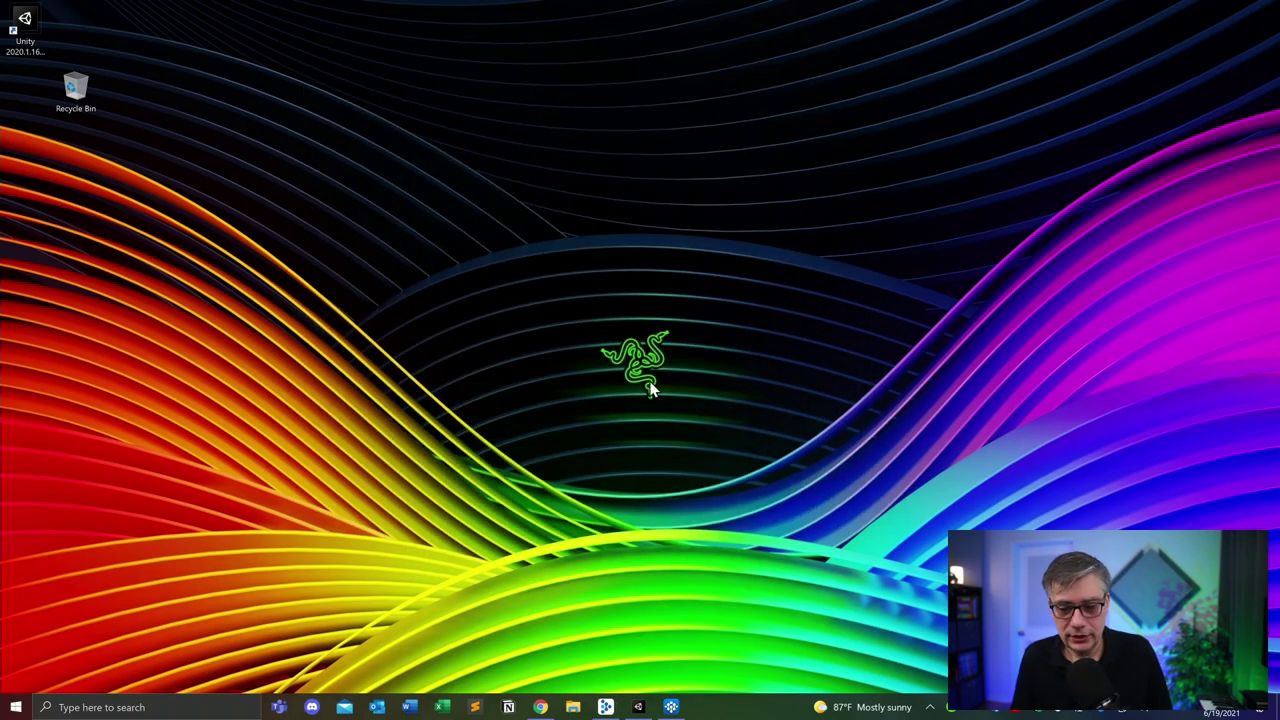
pyautogui.click(541, 708)
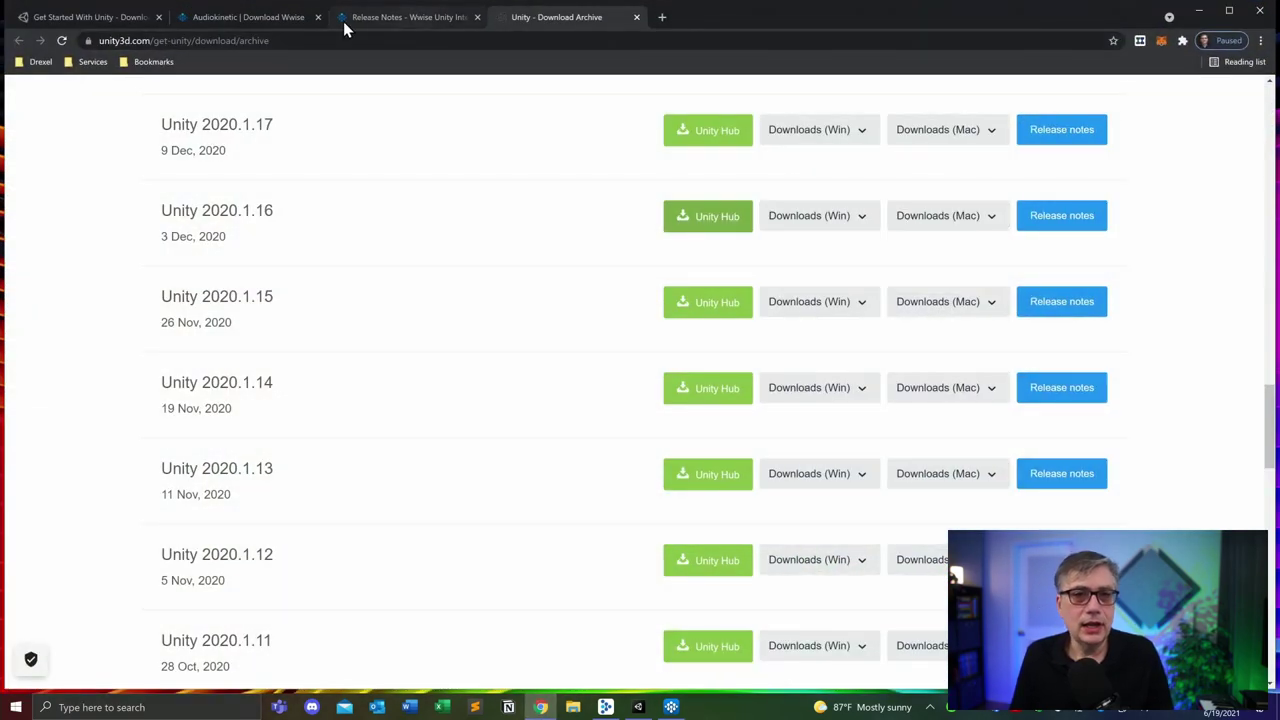
pyautogui.click(243, 14)
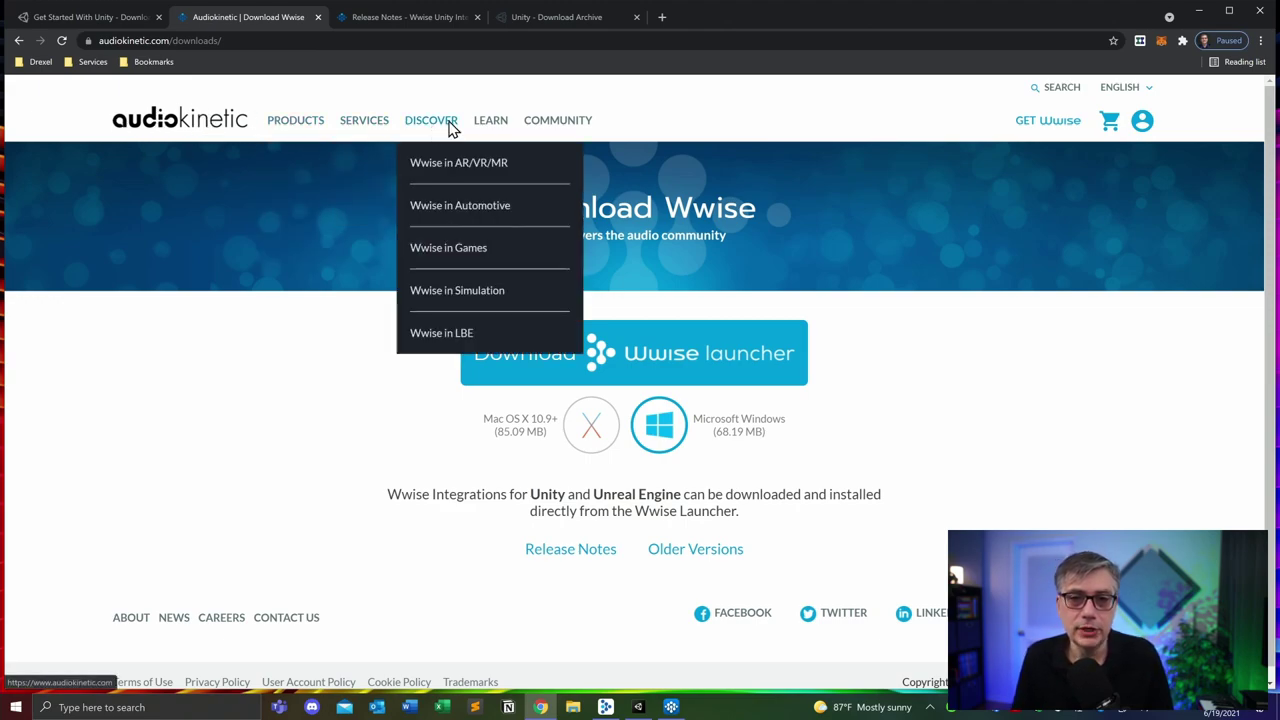
pyautogui.moveTo(490, 122)
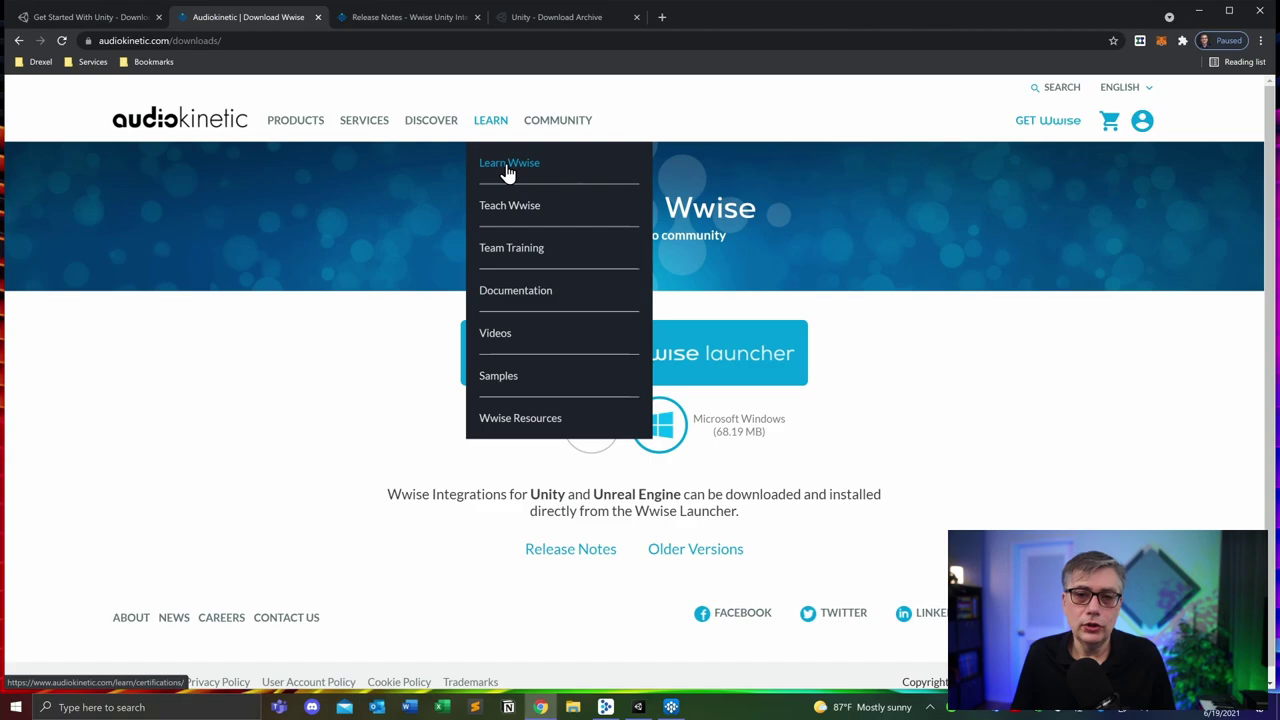
pyautogui.click(506, 172)
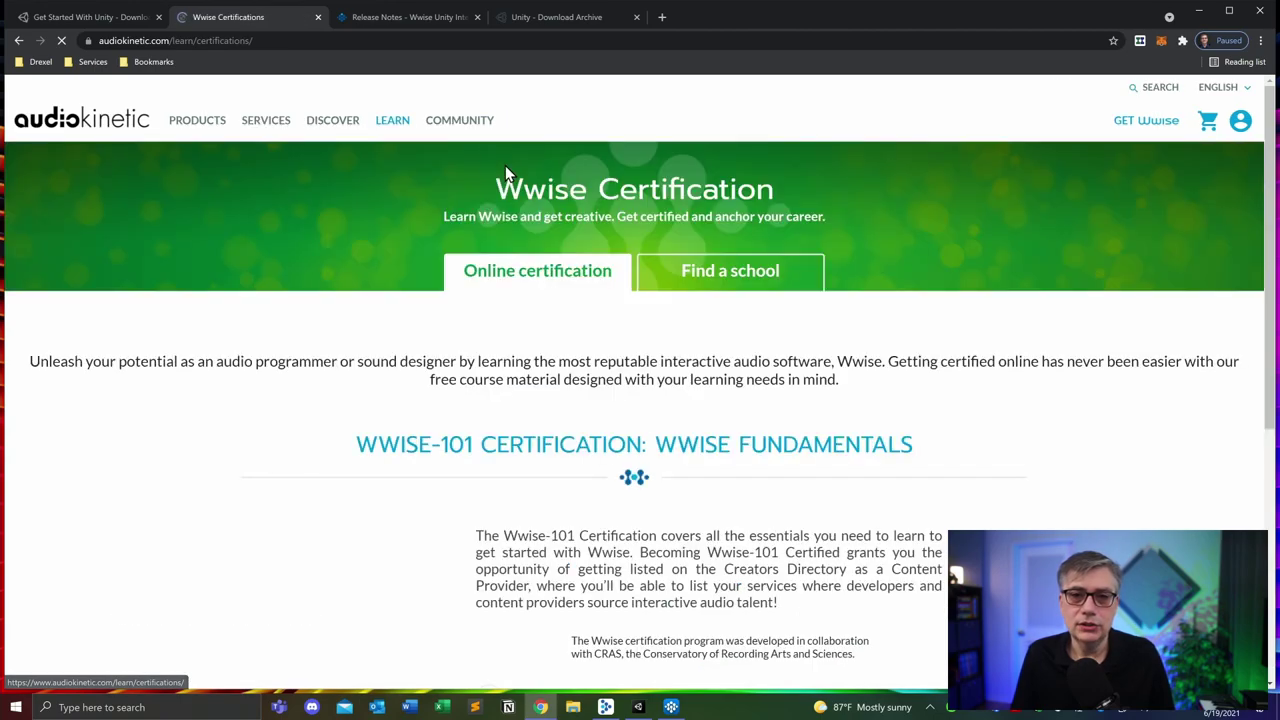
# Step: Review the Wwise-101 certification description, open its course page, and look over the installation guide and lesson list
pyautogui.scroll(-2, 710, 445)
pyautogui.scroll(-3, 710, 445)
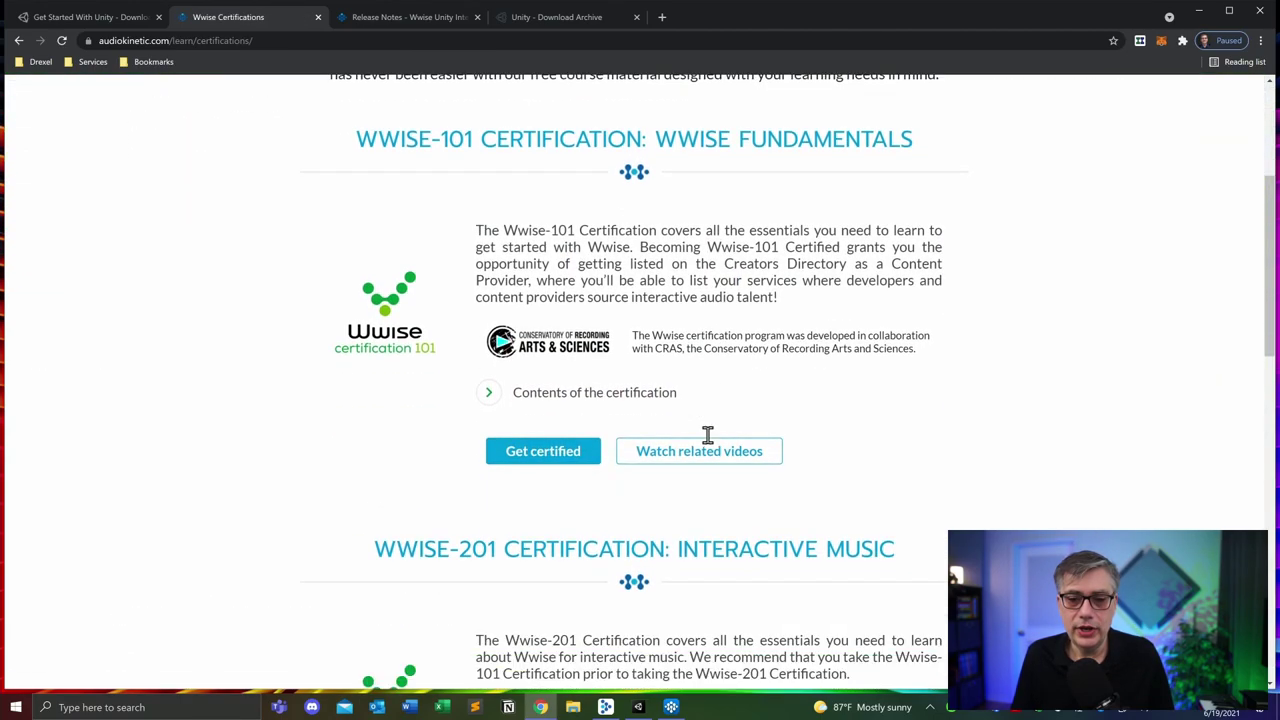
pyautogui.scroll(3, 706, 437)
pyautogui.scroll(2, 708, 435)
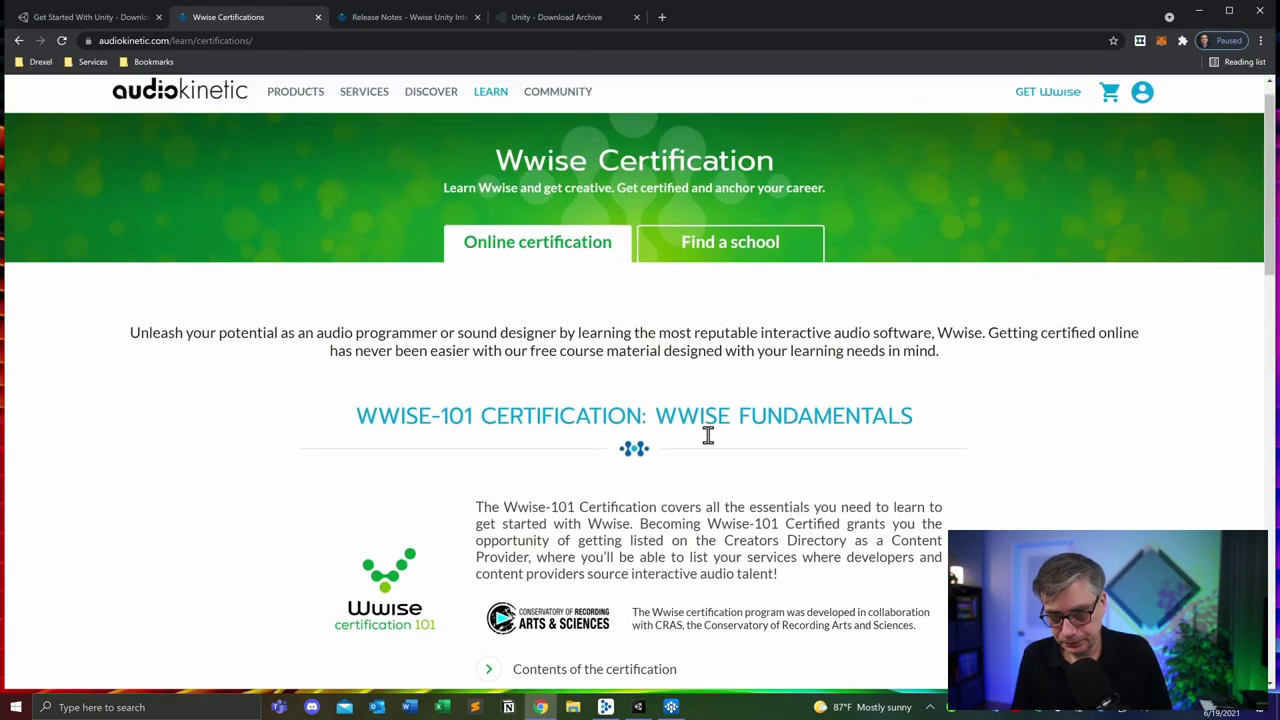
pyautogui.scroll(-3, 706, 432)
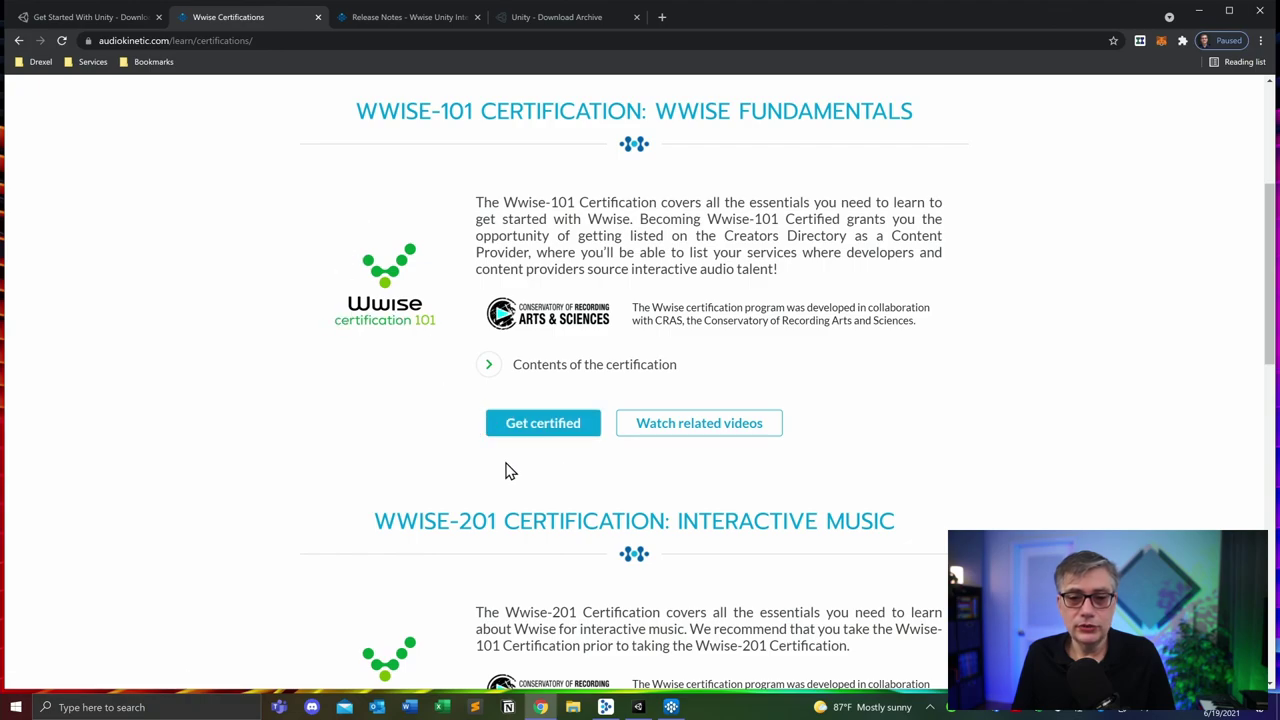
pyautogui.click(543, 430)
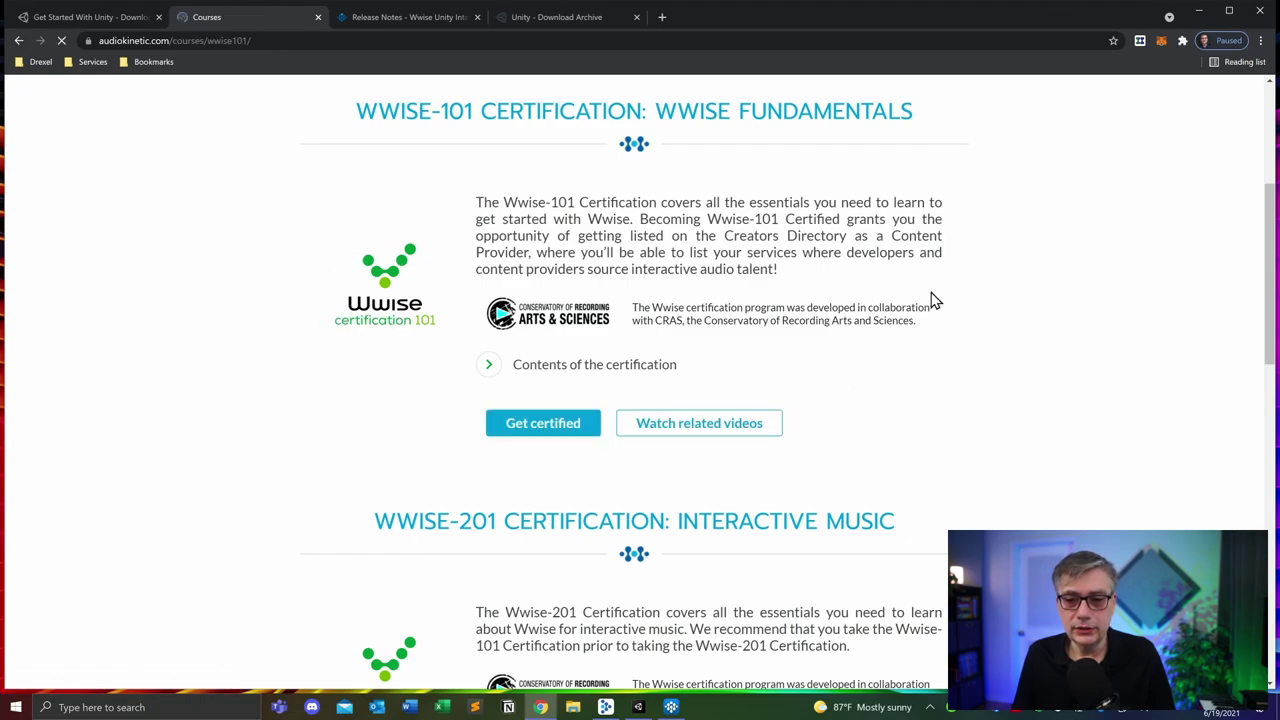
pyautogui.scroll(-9, 745, 440)
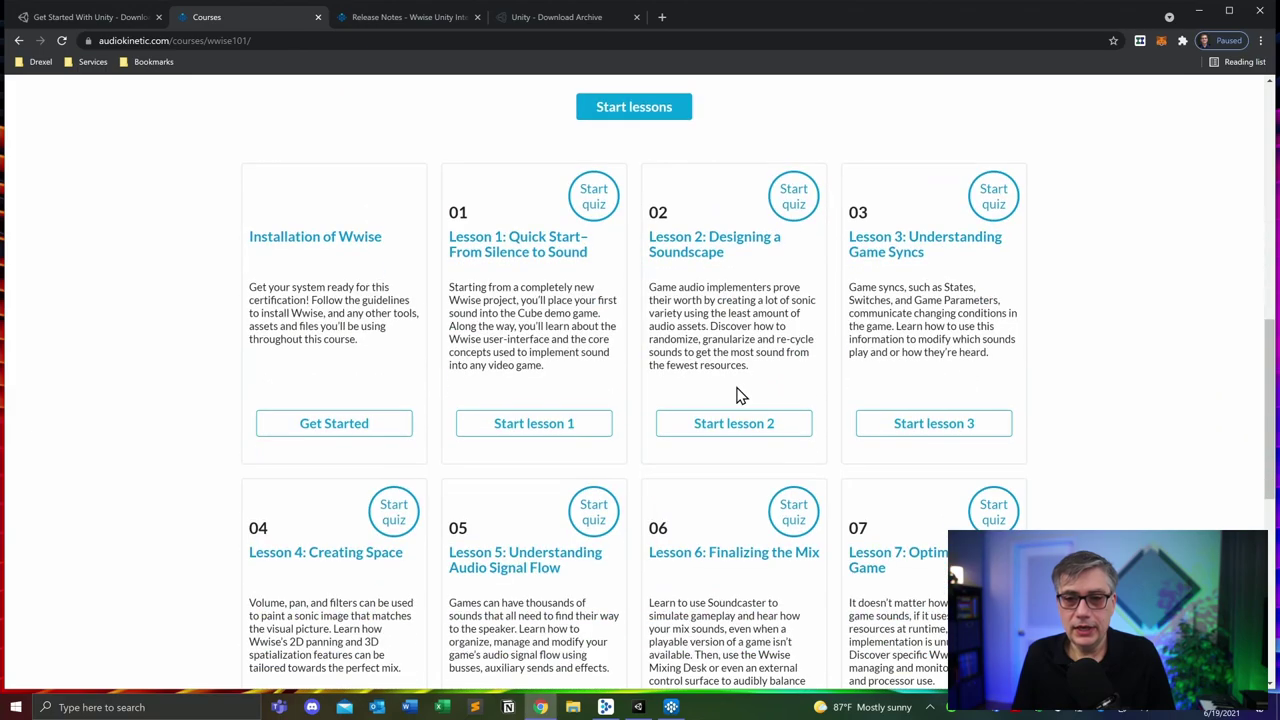
pyautogui.scroll(-1, 768, 368)
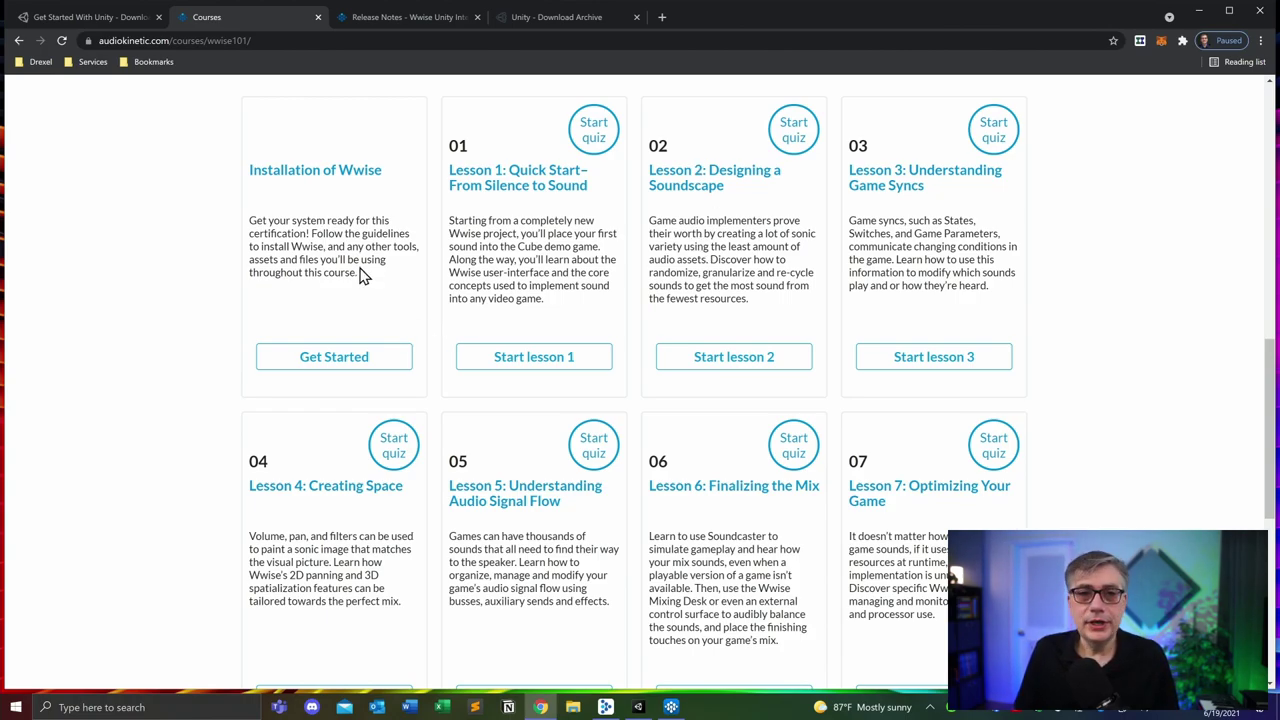
pyautogui.scroll(8, 360, 270)
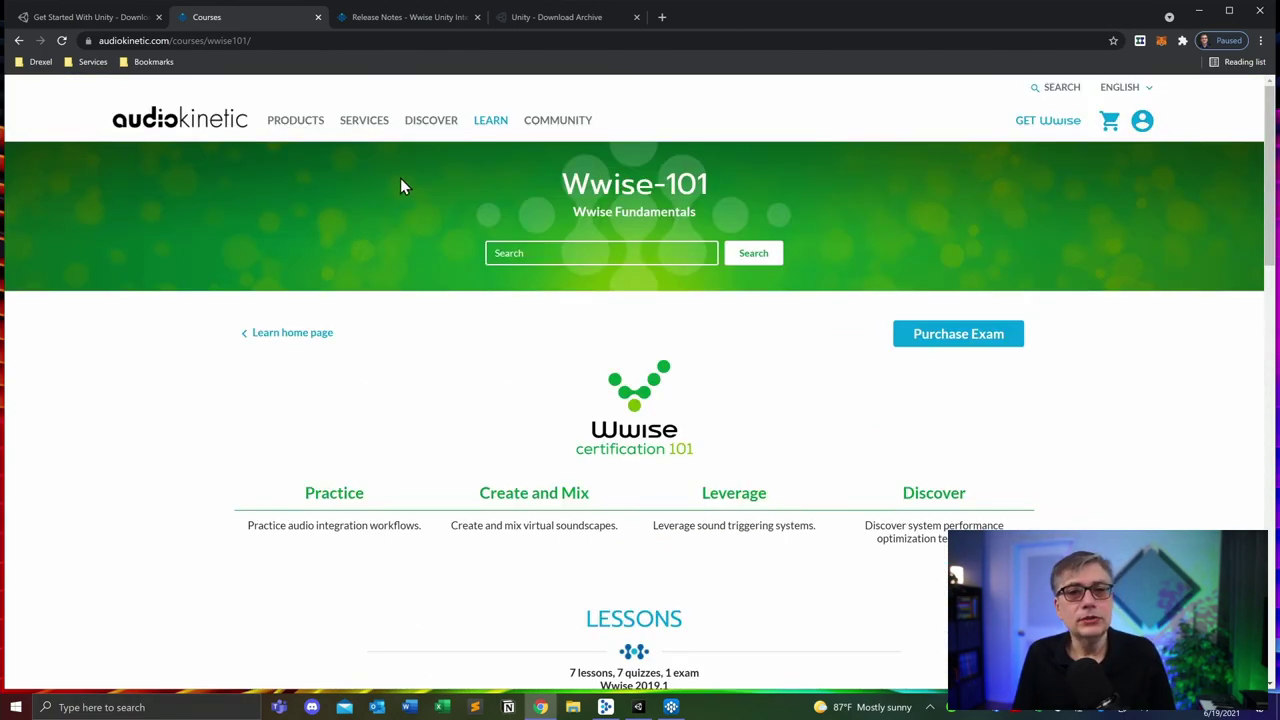